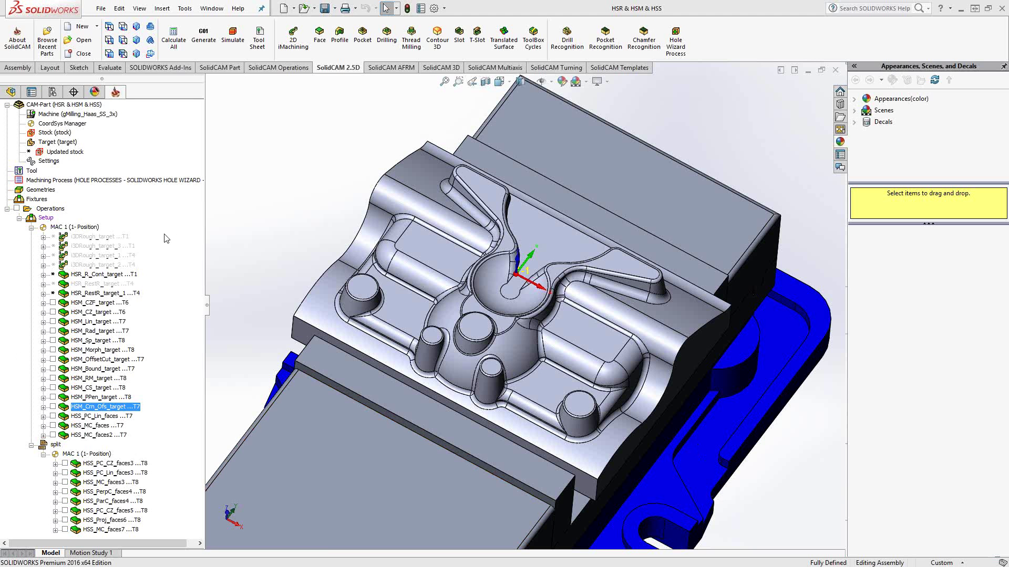
# Look through the milling operation types that can be added and display the SolidCAM 3D operation commands.
pyautogui.rightClick(44, 210)
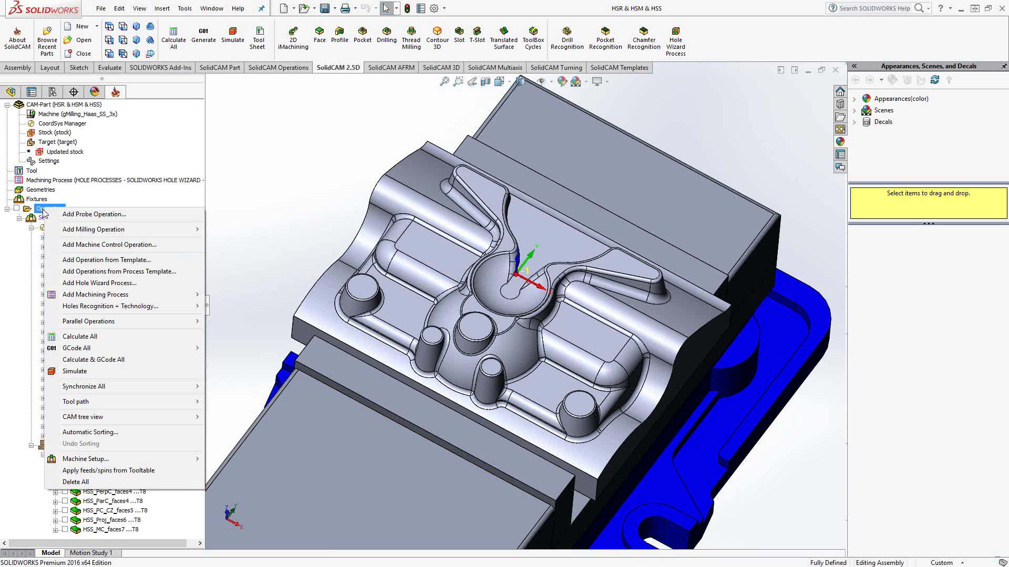
pyautogui.moveTo(110, 230)
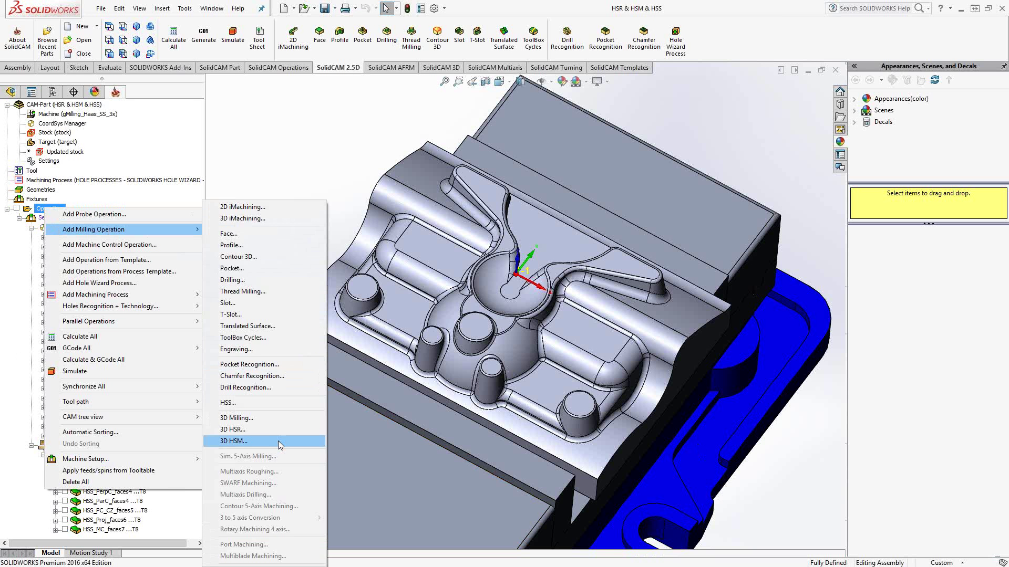
pyautogui.click(289, 152)
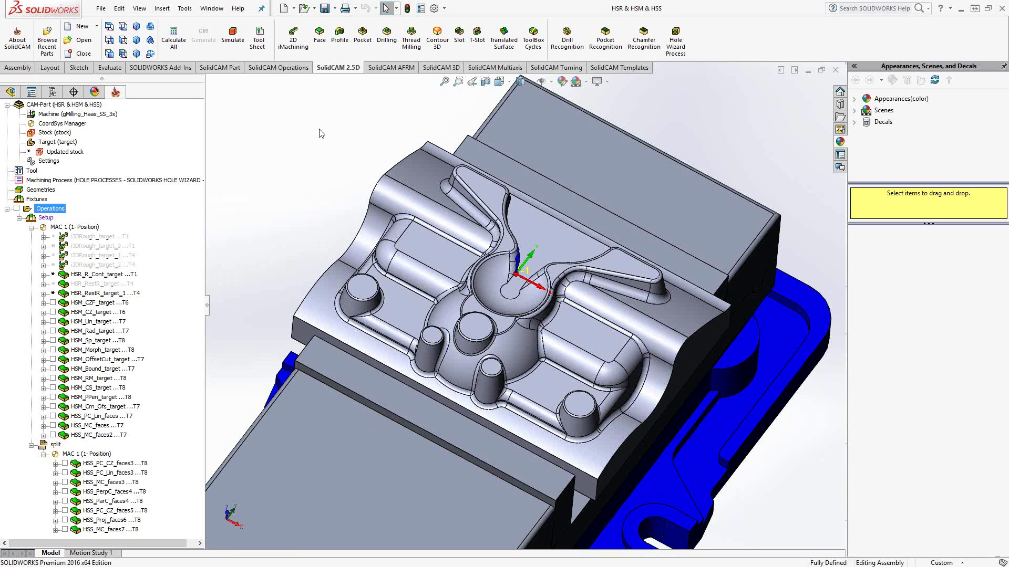
pyautogui.click(389, 68)
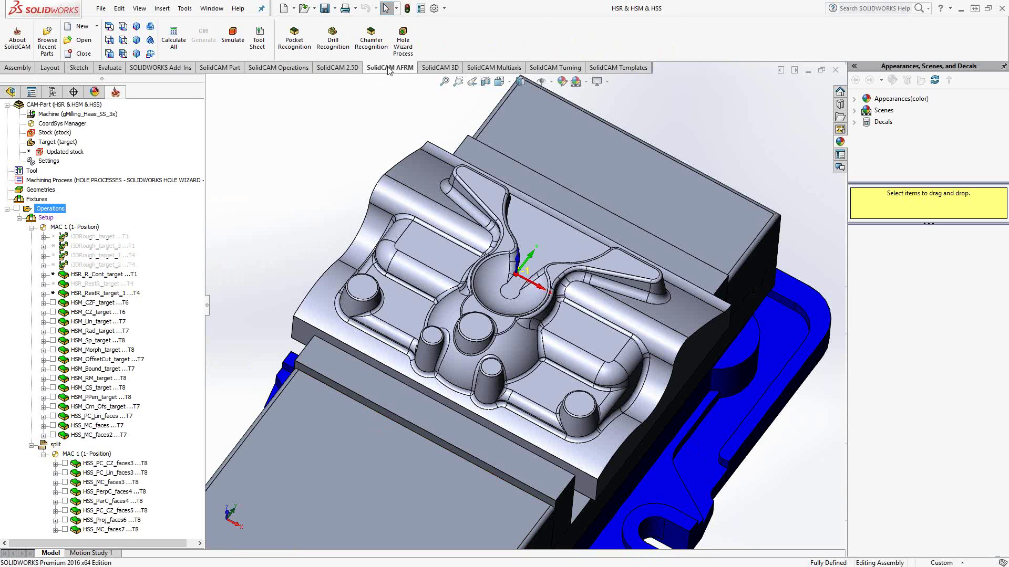
pyautogui.click(434, 72)
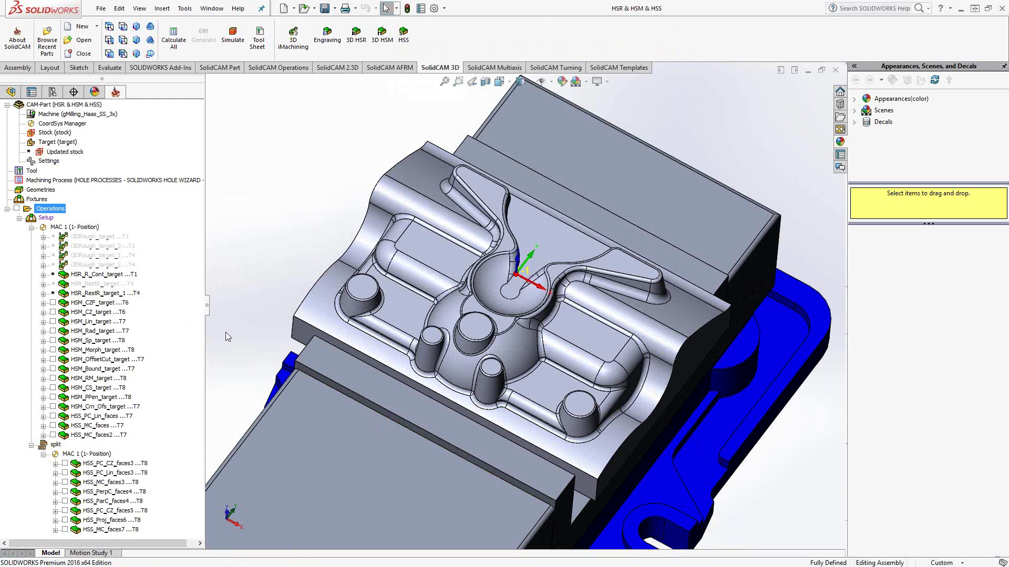
# Open the HSM_CZF_target operation and review the HSM technologies available for it.
pyautogui.click(104, 304)
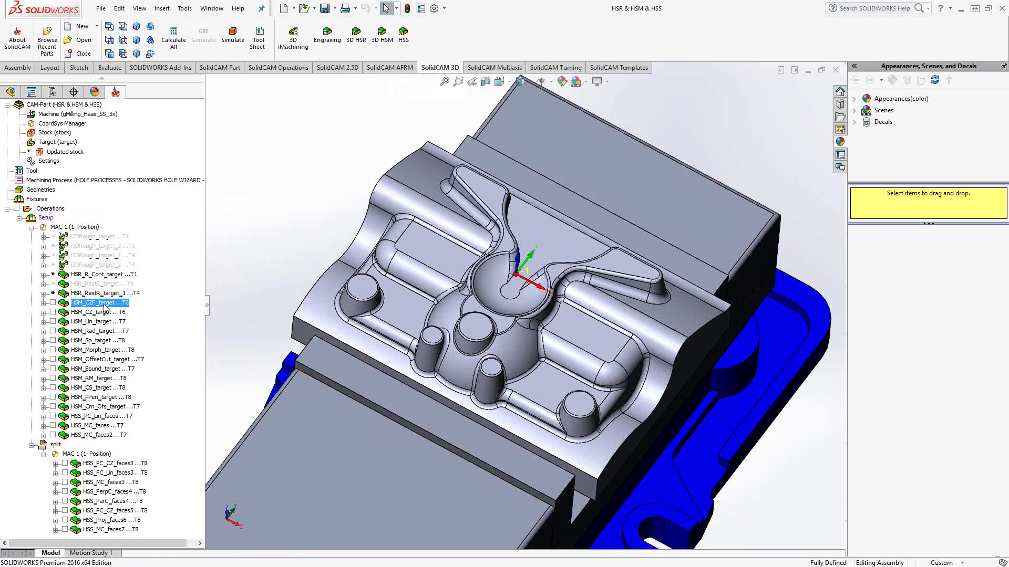
pyautogui.doubleClick(104, 304)
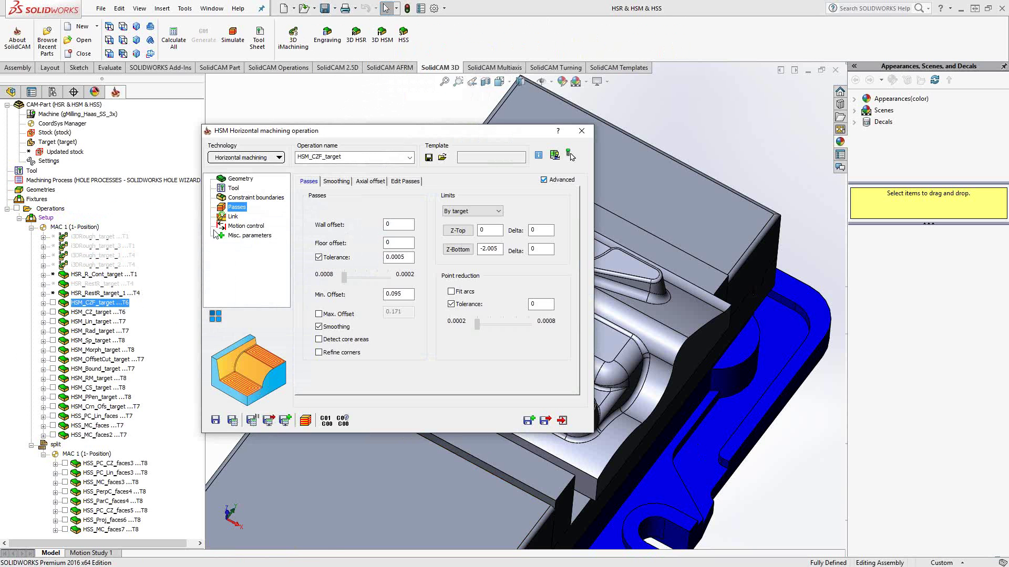
pyautogui.click(279, 158)
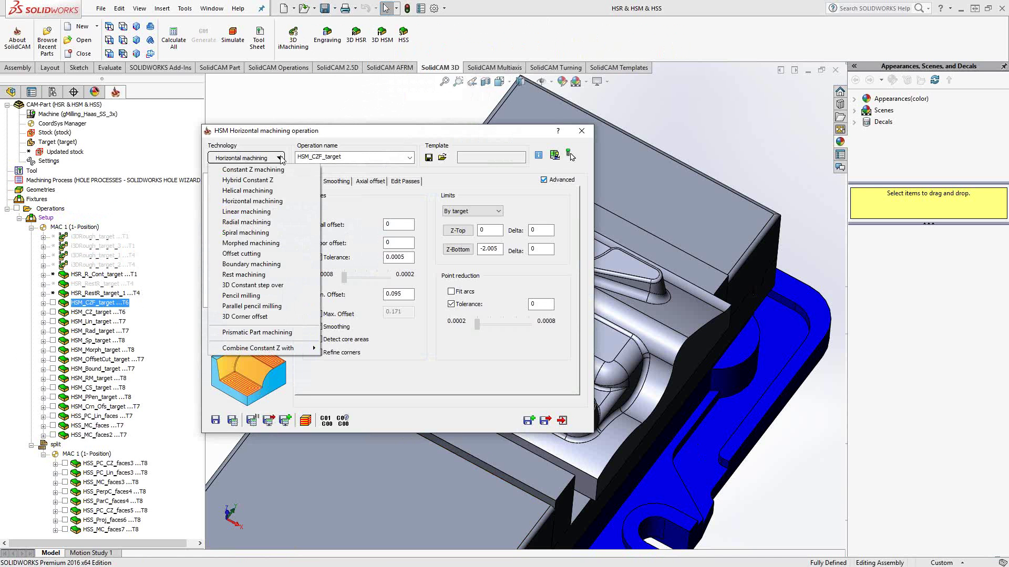
pyautogui.click(284, 138)
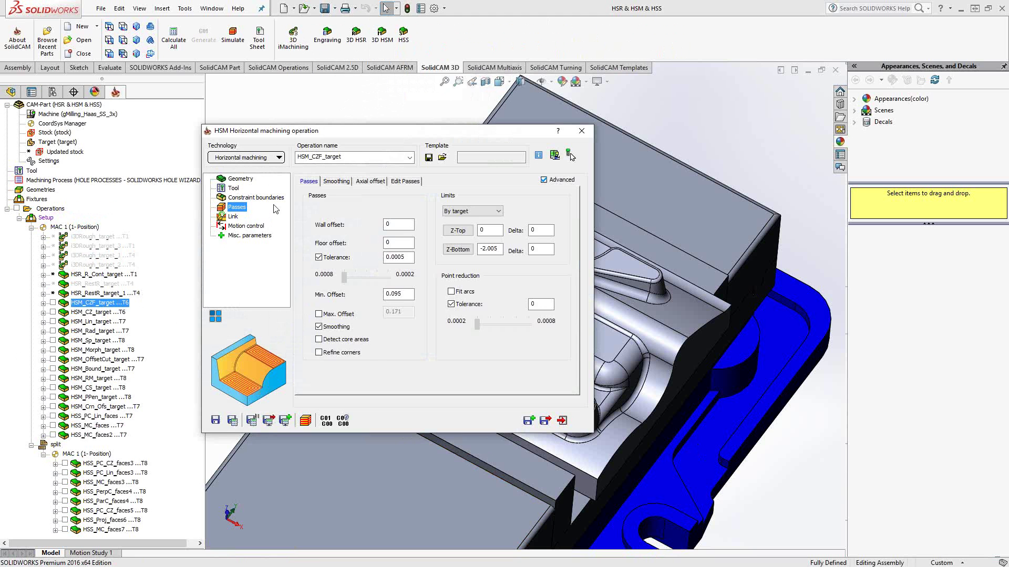
# Review the horizontal machining operation's geometry and tool data, and preview its auto-created constraint boundary on the part.
pyautogui.click(234, 181)
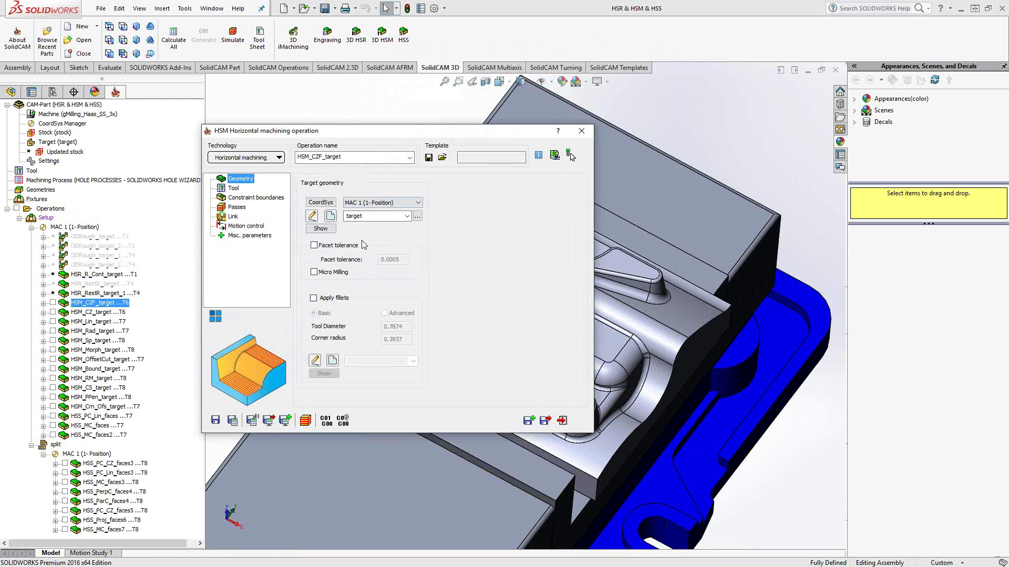
pyautogui.click(232, 189)
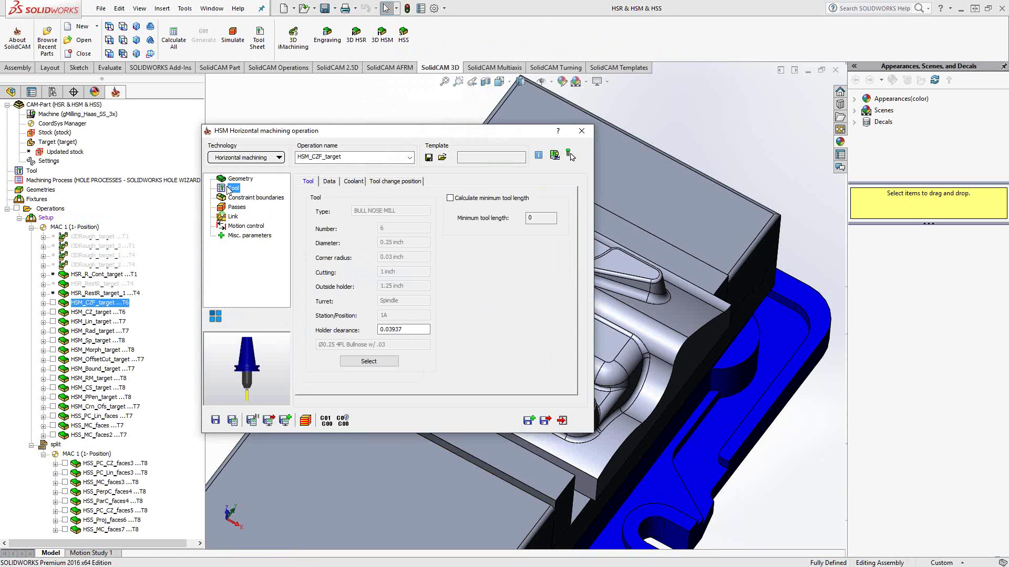
pyautogui.click(245, 200)
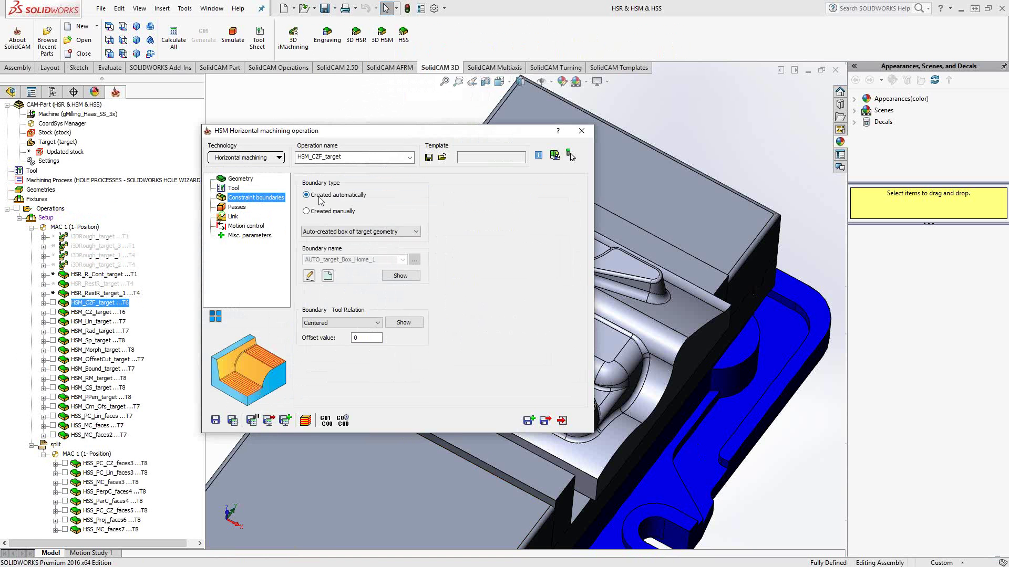
pyautogui.click(399, 276)
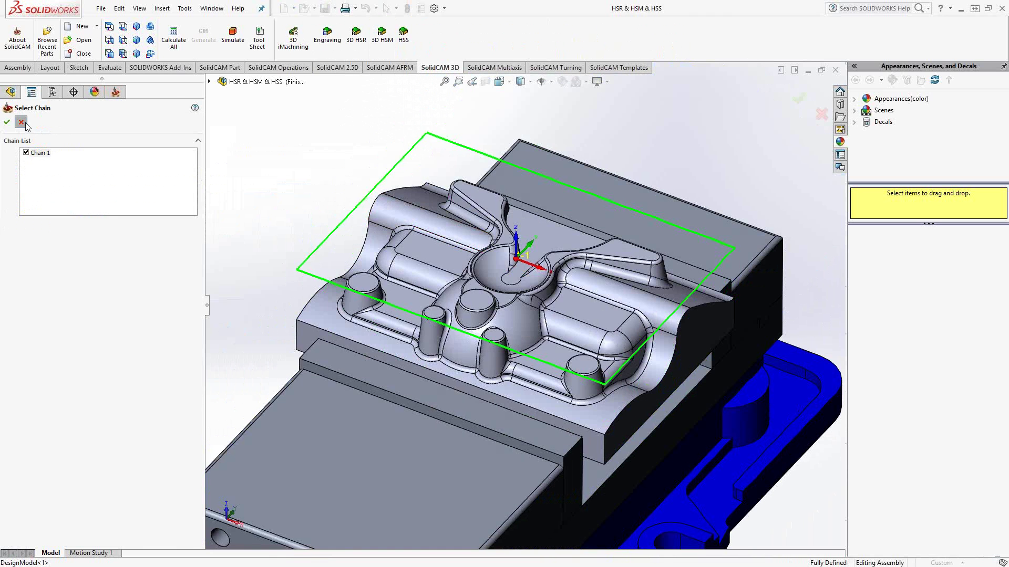
pyautogui.click(22, 123)
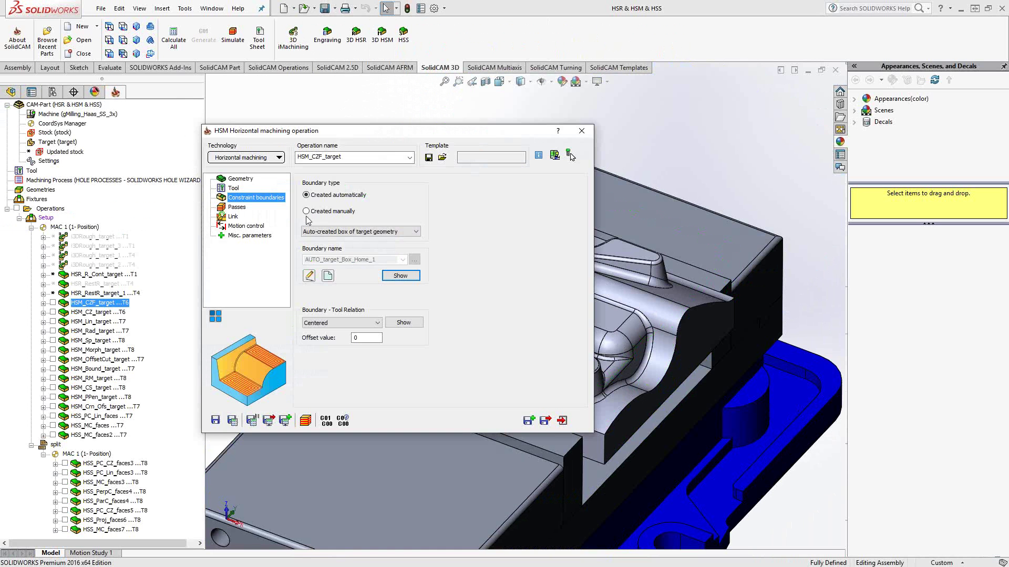
# Examine the automatic boundary types and the boundary-tool relation options without changing either selection.
pyautogui.click(415, 232)
pyautogui.click(408, 219)
pyautogui.click(374, 324)
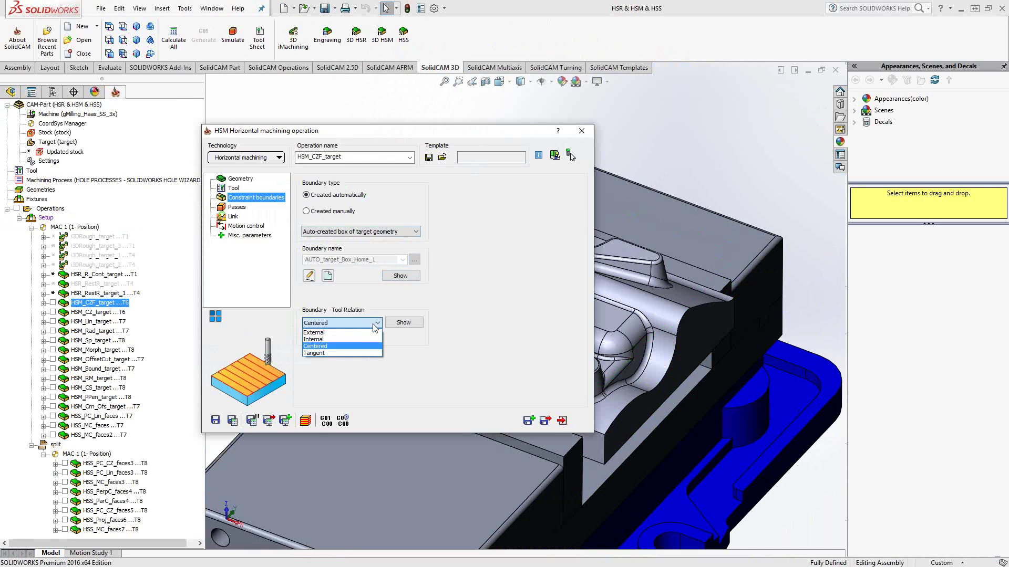
pyautogui.click(369, 297)
# Review the horizontal machining passes, including the minimum and maximum offset, and close the operation without changes.
pyautogui.click(236, 207)
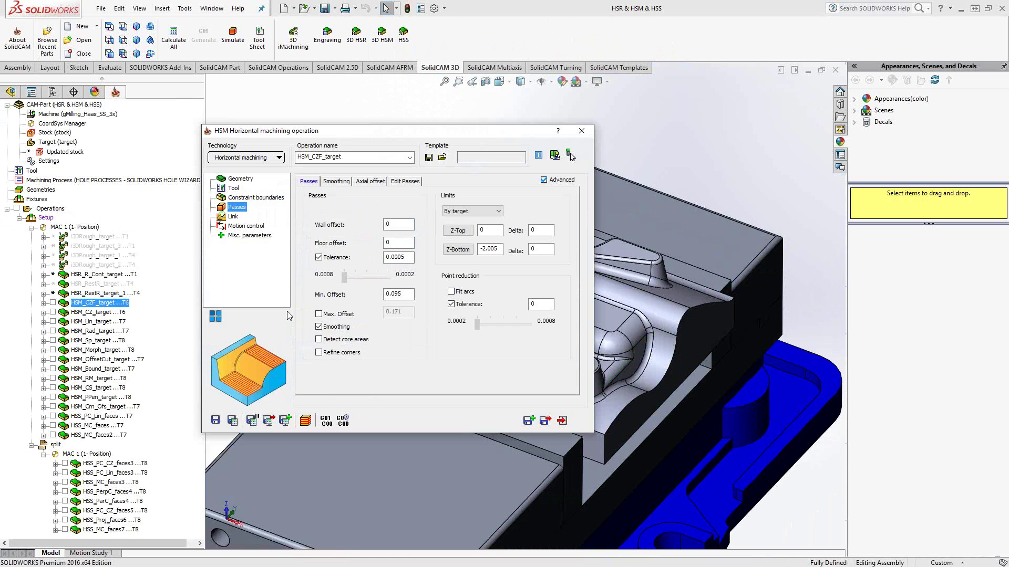
pyautogui.doubleClick(405, 299)
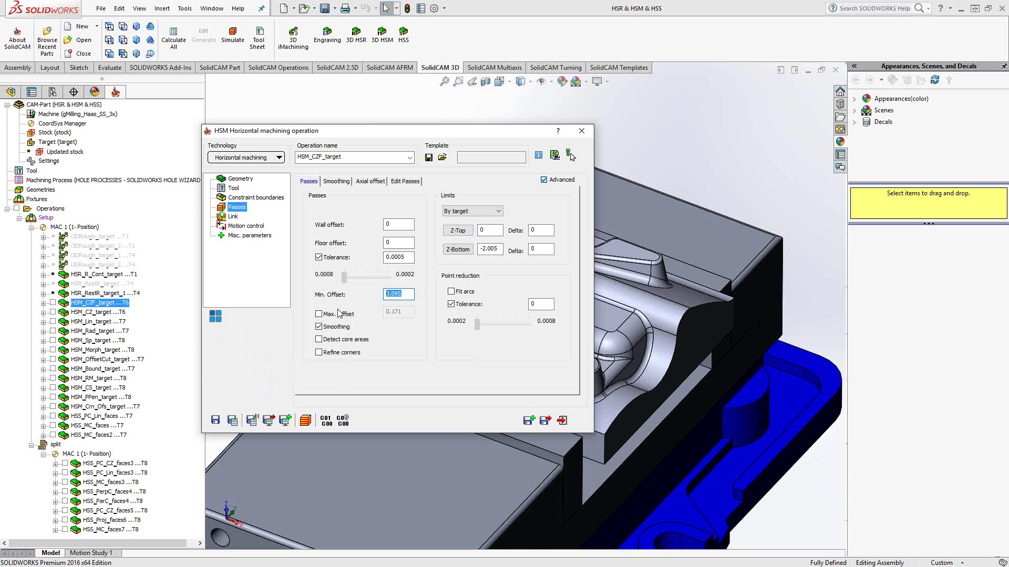
pyautogui.moveTo(338, 314)
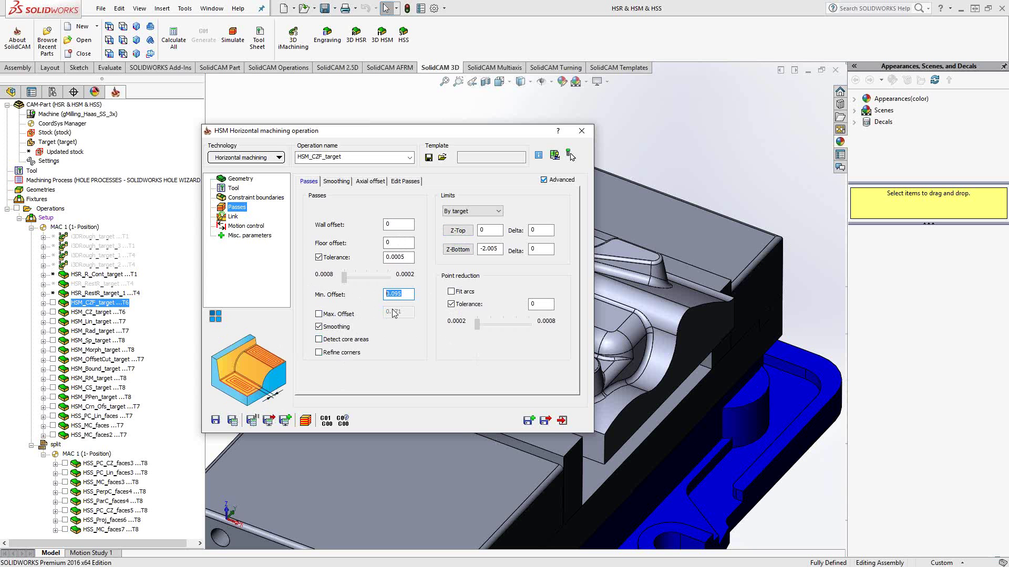
pyautogui.click(582, 130)
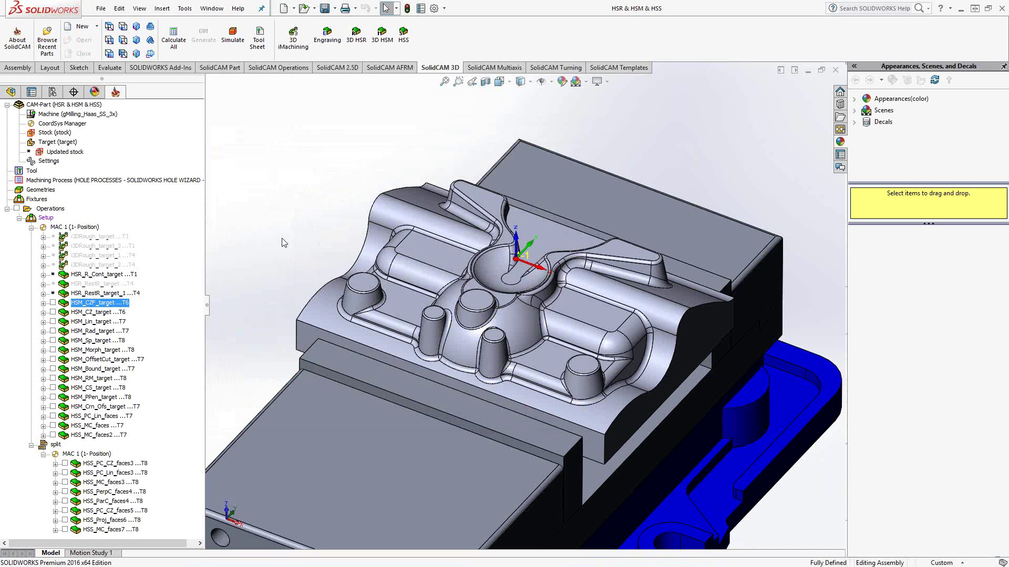
# Display the HSM_CZF_target toolpath on the part, inspect it up close on the flat areas, and hide it.
pyautogui.click(52, 303)
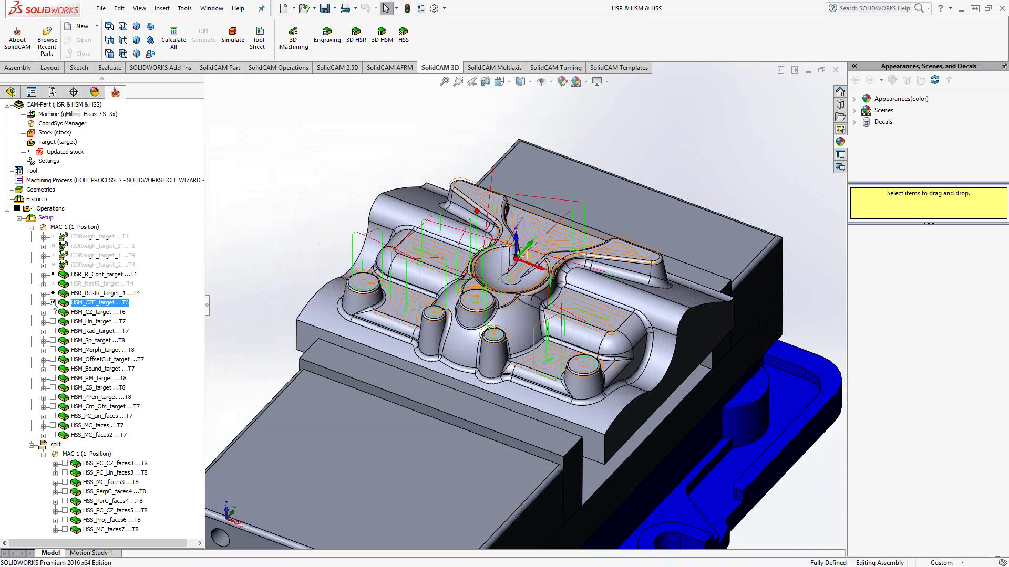
pyautogui.moveTo(476, 299); pyautogui.dragTo(495, 315, button='middle')
pyautogui.scroll(-3, 553, 324)
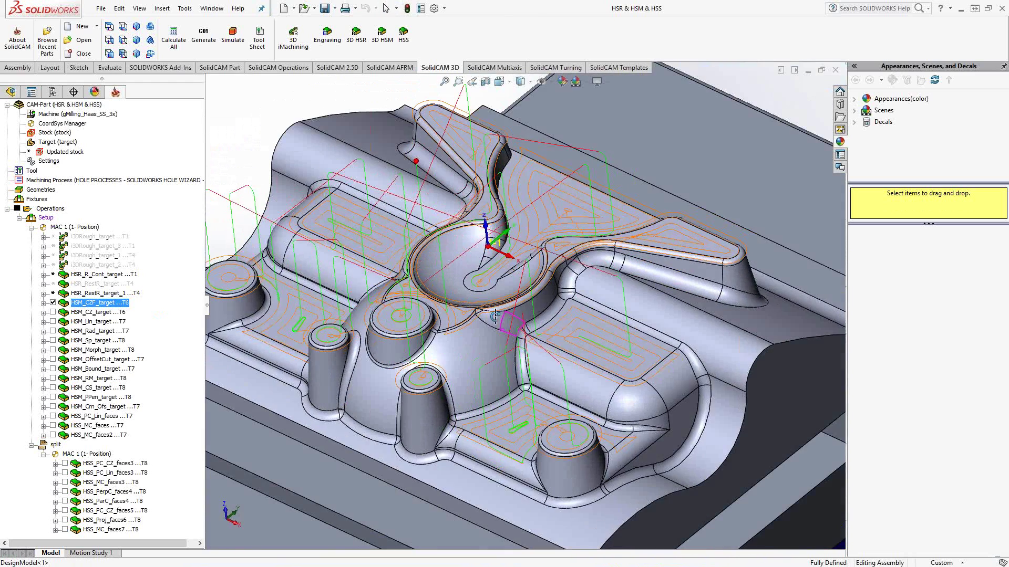
pyautogui.click(53, 302)
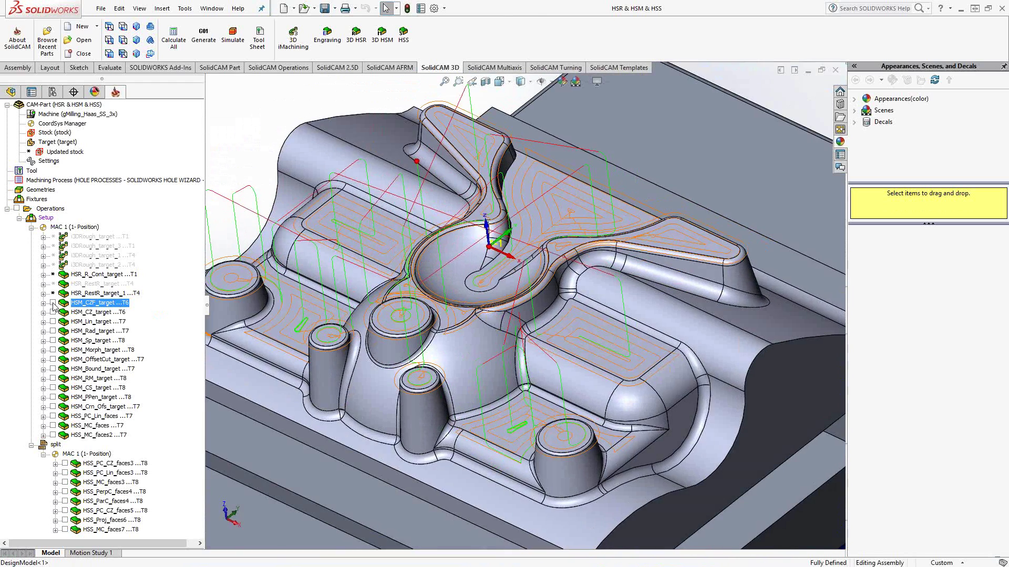
# Open the HSM_CZ_target operation, review its geometry and tool, and preview its constraint boundary on the part.
pyautogui.doubleClick(84, 312)
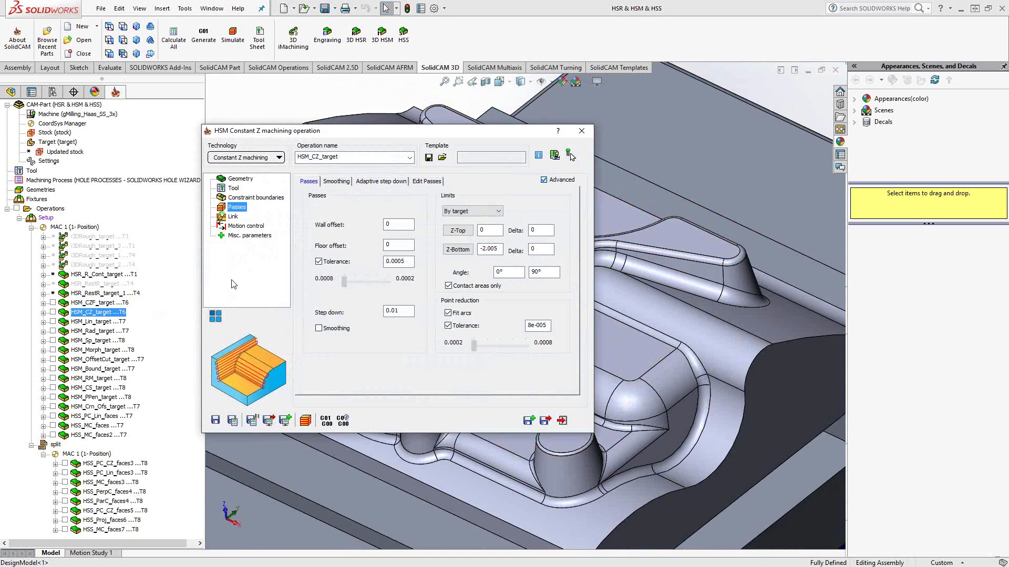
pyautogui.click(248, 180)
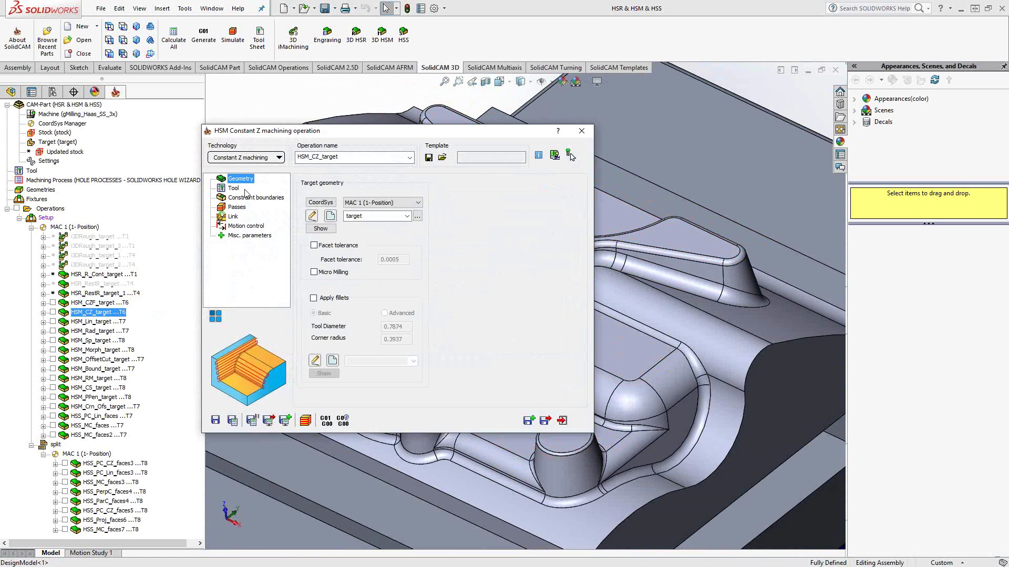
pyautogui.click(233, 190)
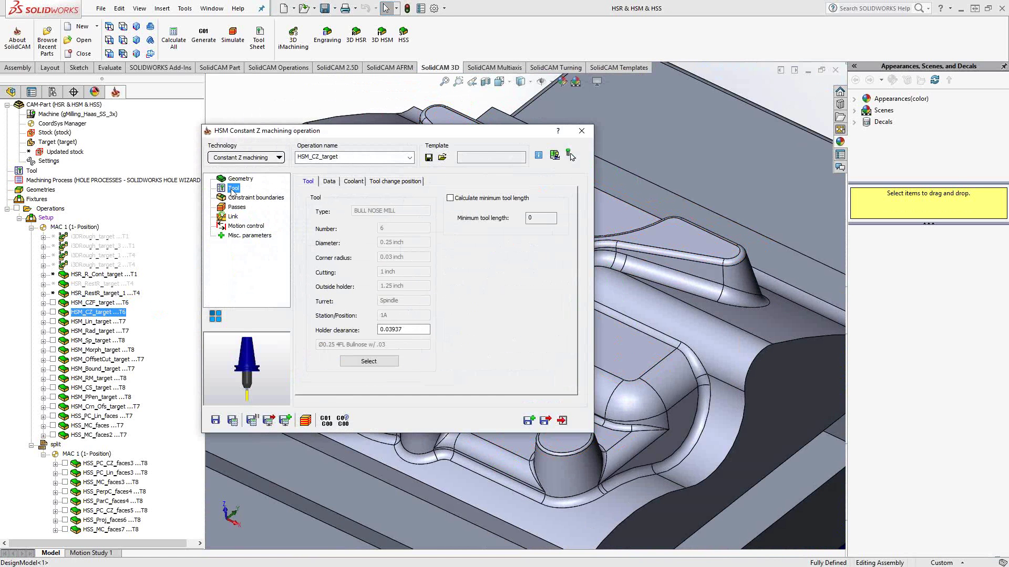
pyautogui.click(242, 198)
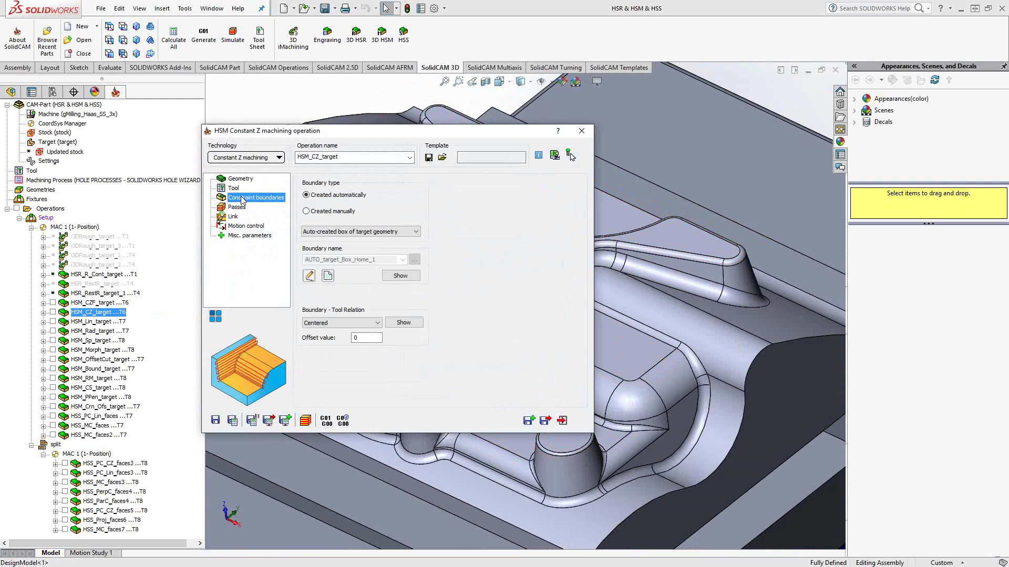
pyautogui.click(401, 276)
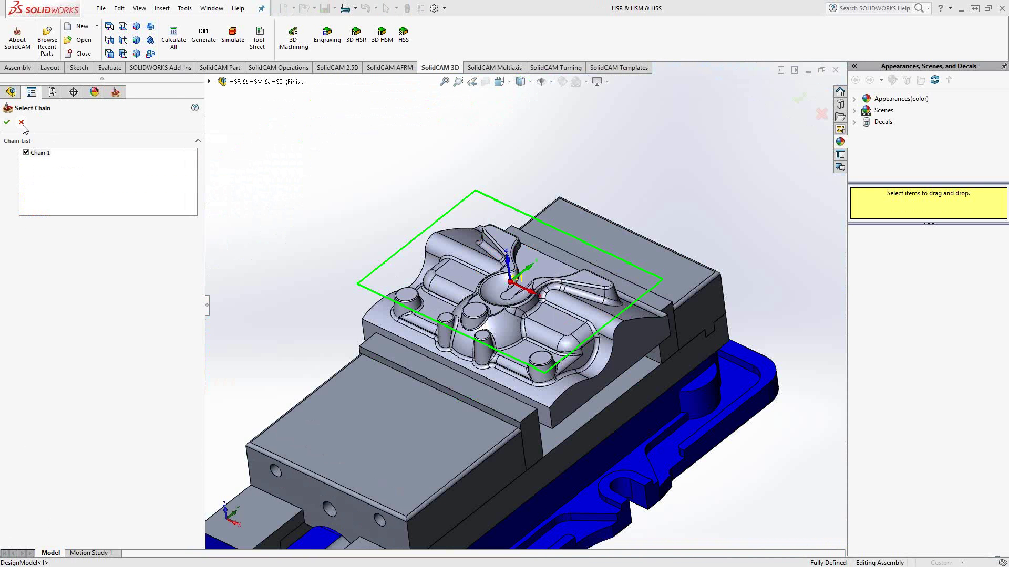
pyautogui.click(20, 122)
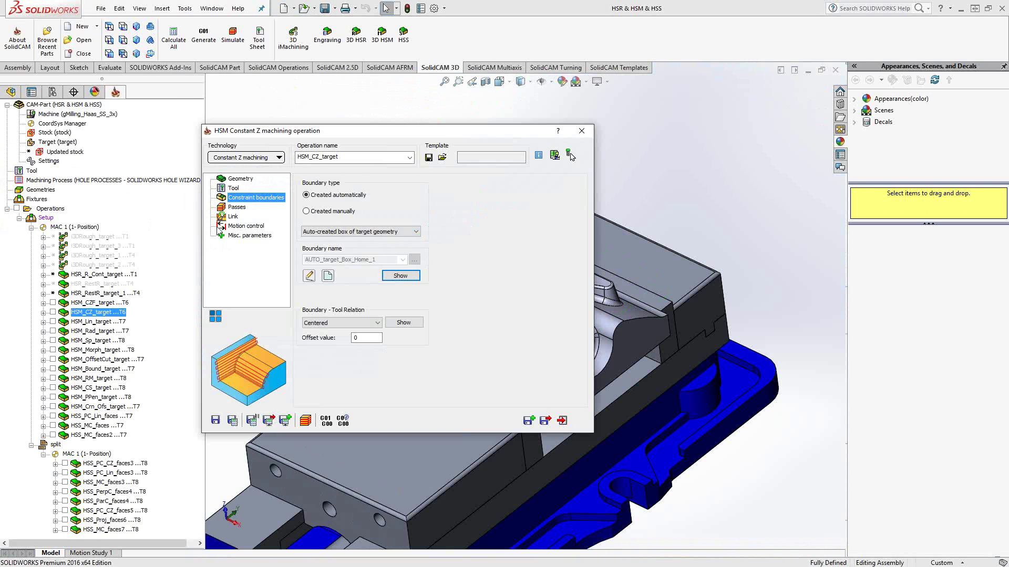
# Check the step down among the Constant Z passes parameters and close the operation without changes.
pyautogui.click(237, 207)
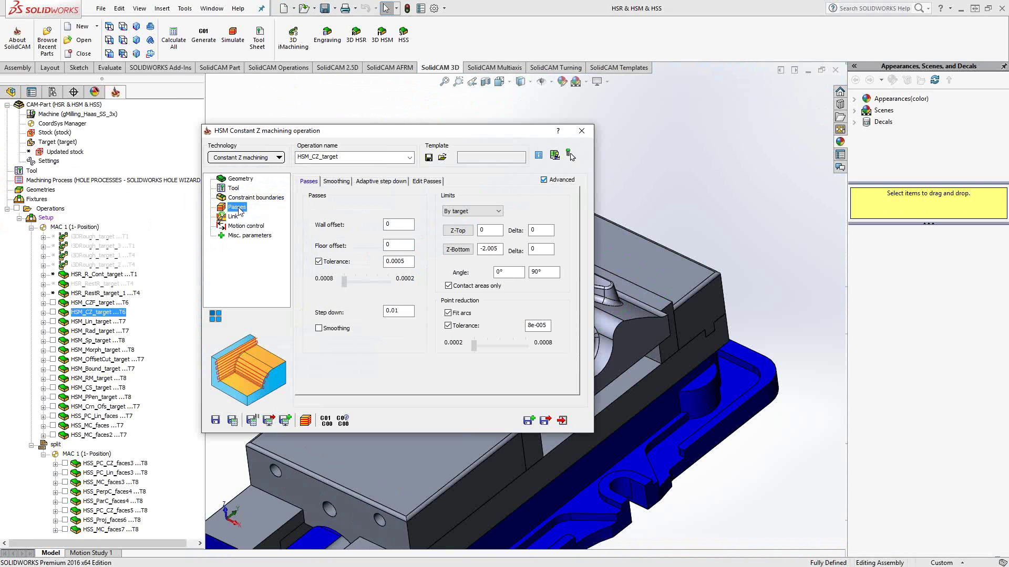
pyautogui.doubleClick(410, 312)
pyautogui.click(581, 131)
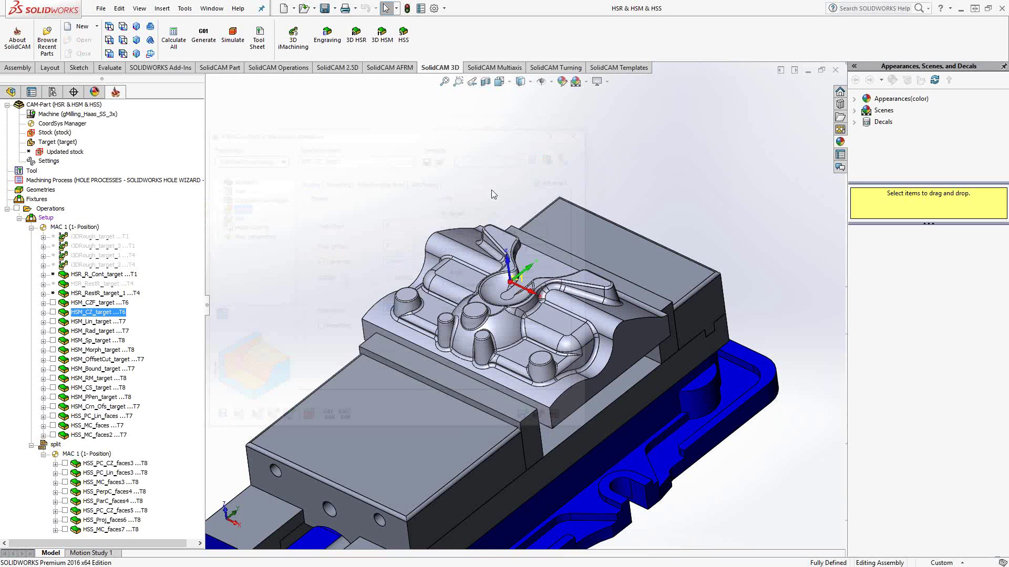
# Display the HSM_CZ_target toolpath and inspect its Constant Z passes around the bosses and steep walls.
pyautogui.click(52, 312)
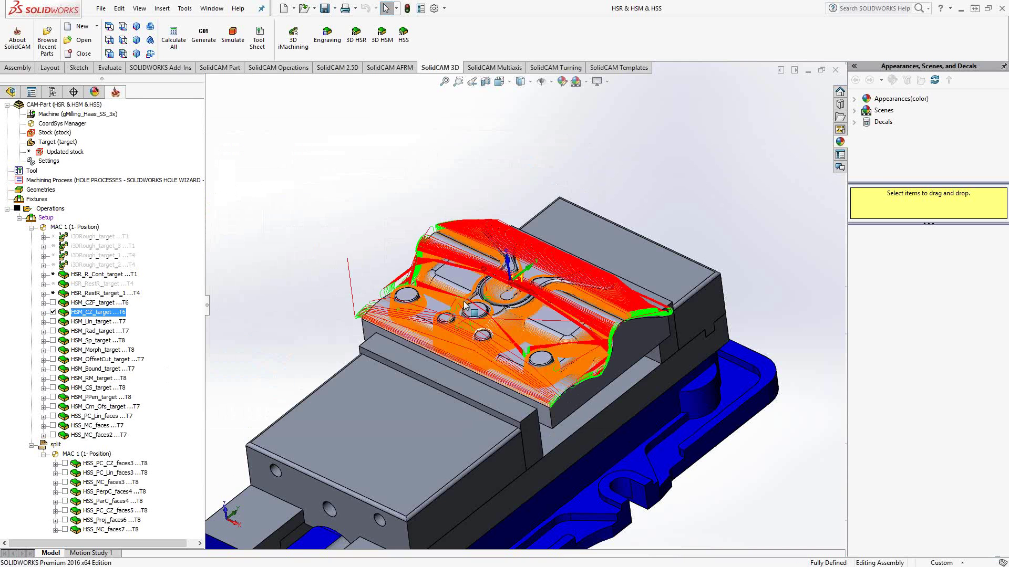
pyautogui.scroll(-5, 513, 337)
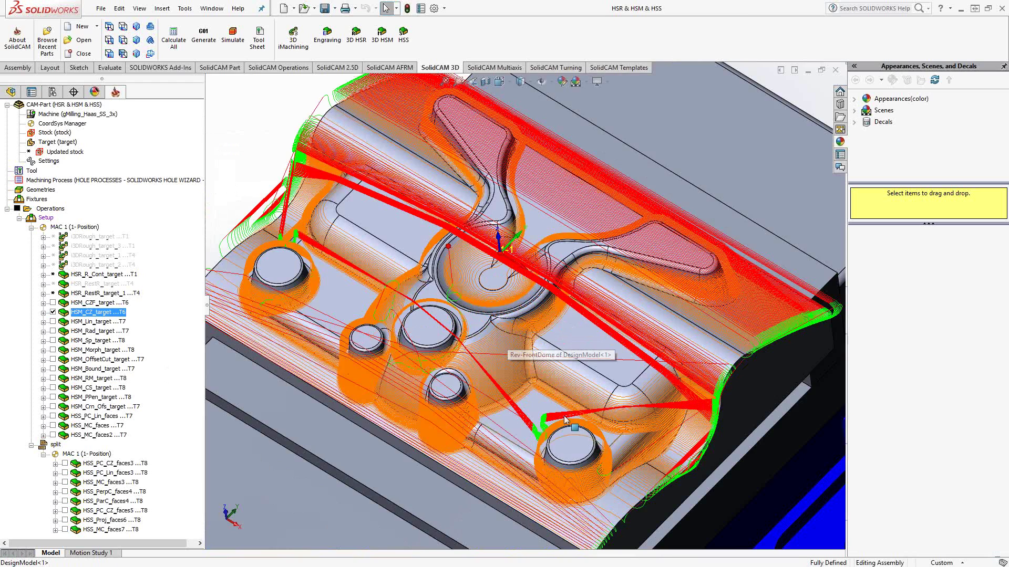
pyautogui.moveTo(507, 333); pyautogui.dragTo(610, 406, button='middle')
pyautogui.scroll(-3, 611, 407)
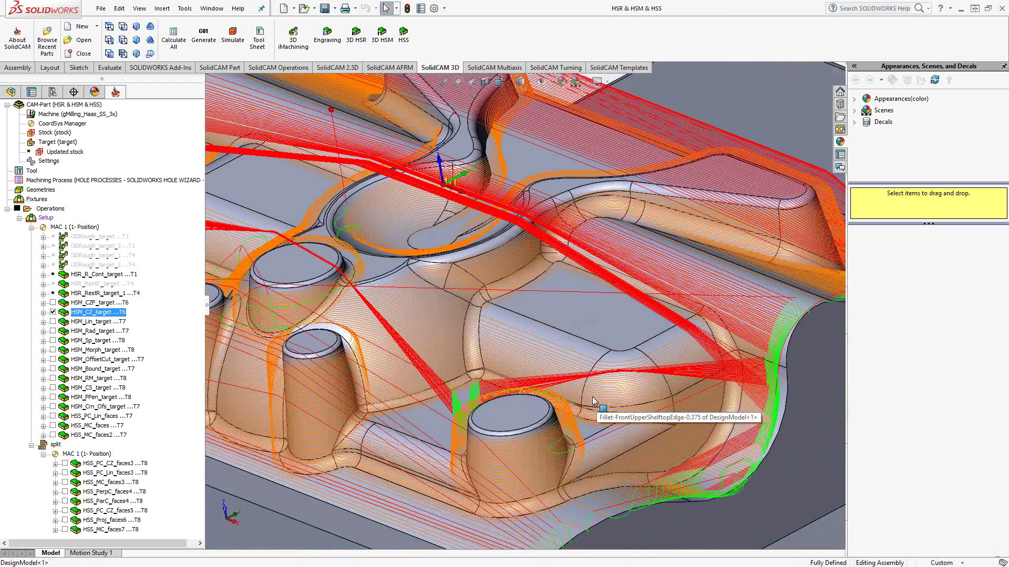
pyautogui.scroll(-2, 611, 407)
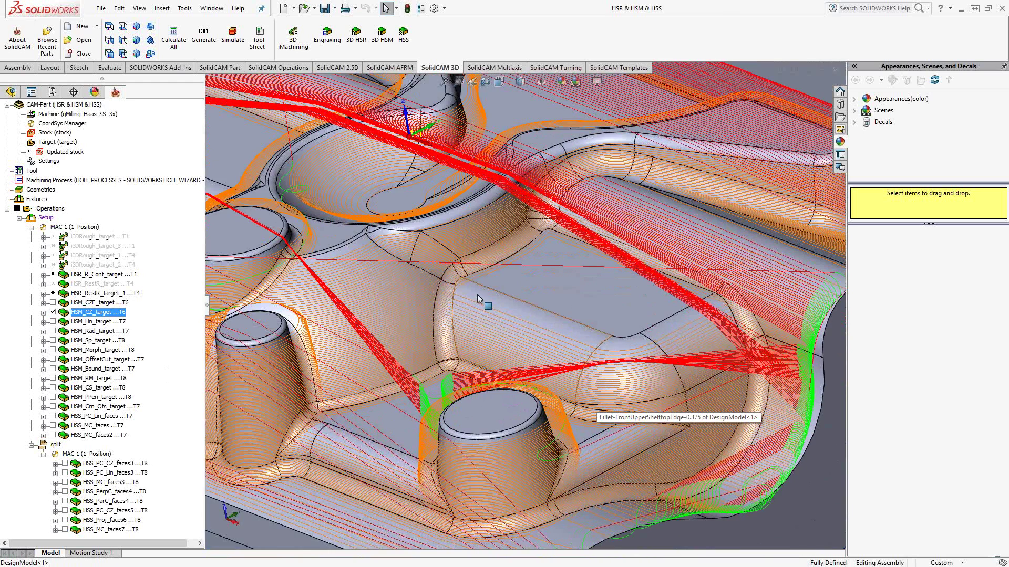
pyautogui.scroll(5, 480, 317)
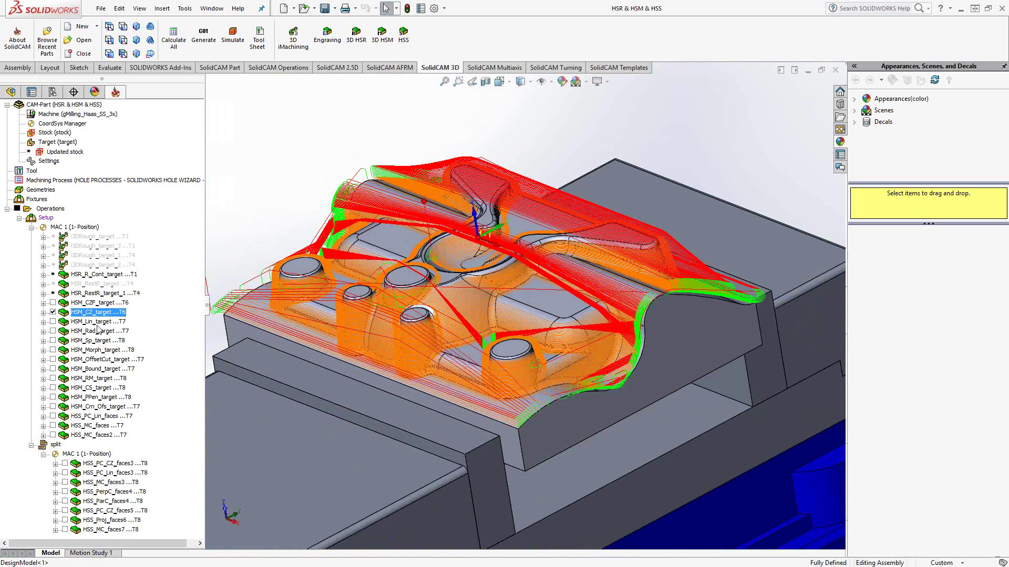
# Hide the HSM_CZ_target toolpath and review the geometry, constraint boundaries and passes of the HSM_Lin_target operation without changing it.
pyautogui.click(53, 312)
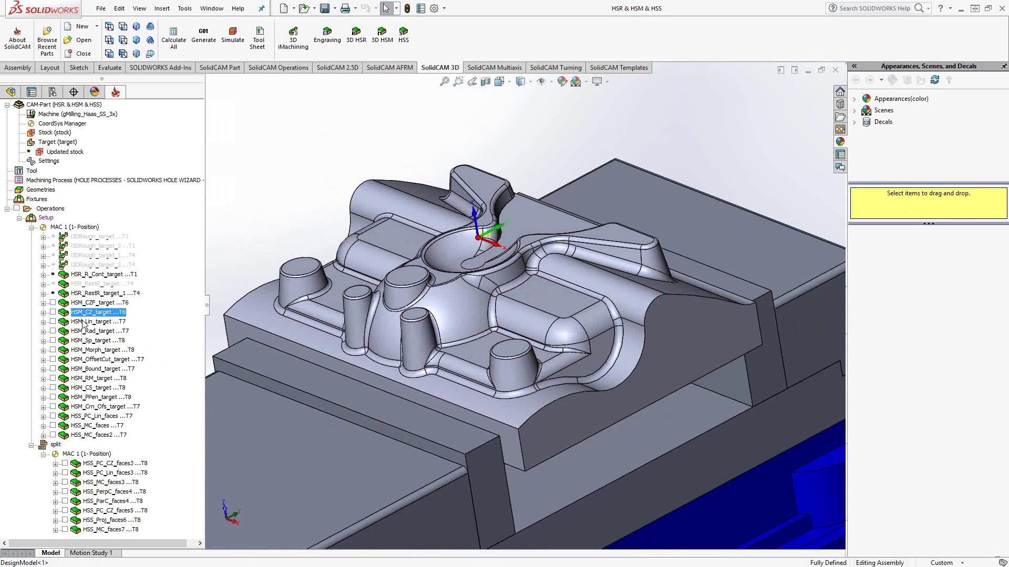
pyautogui.doubleClick(83, 322)
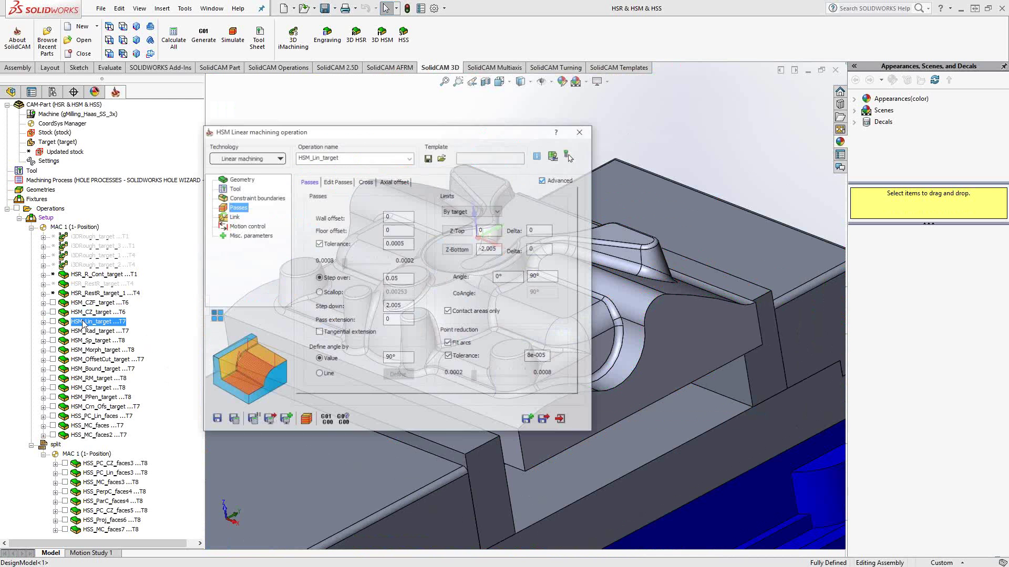
pyautogui.click(241, 179)
pyautogui.click(243, 199)
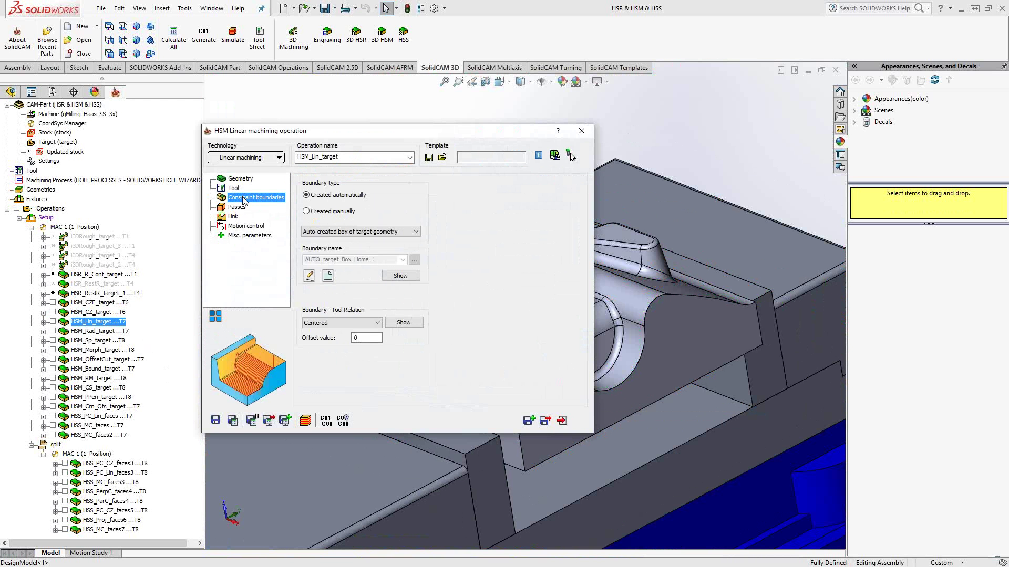
pyautogui.click(237, 207)
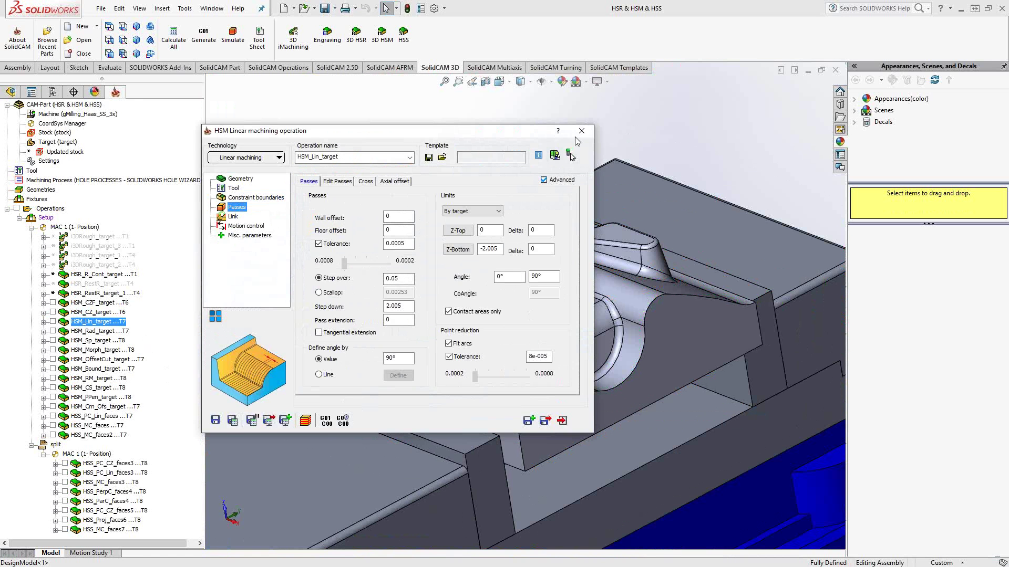
pyautogui.press('Escape')
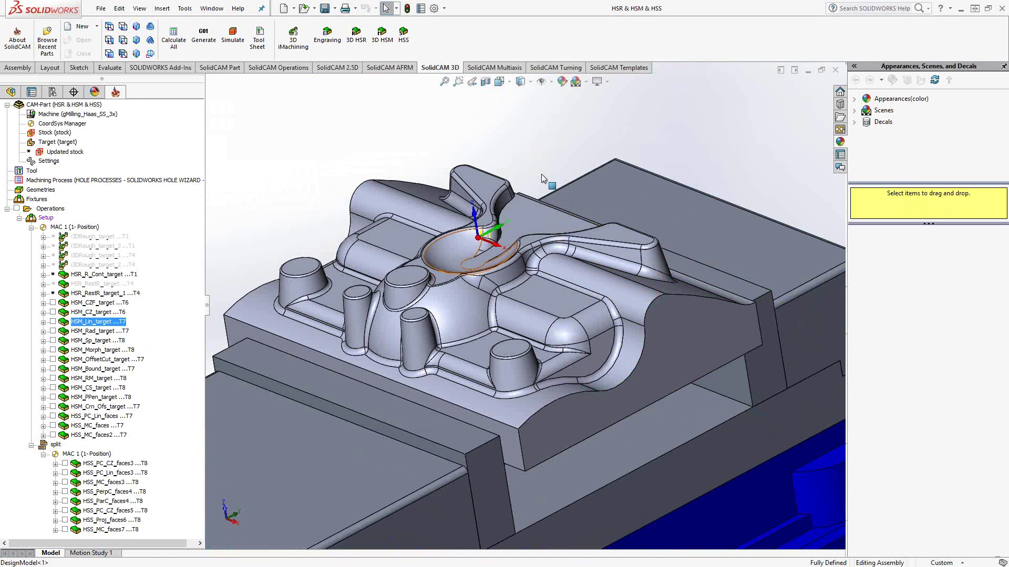
# Display the HSM_Lin_target toolpath and examine the direction of its linear passes from above and at an angle.
pyautogui.click(52, 322)
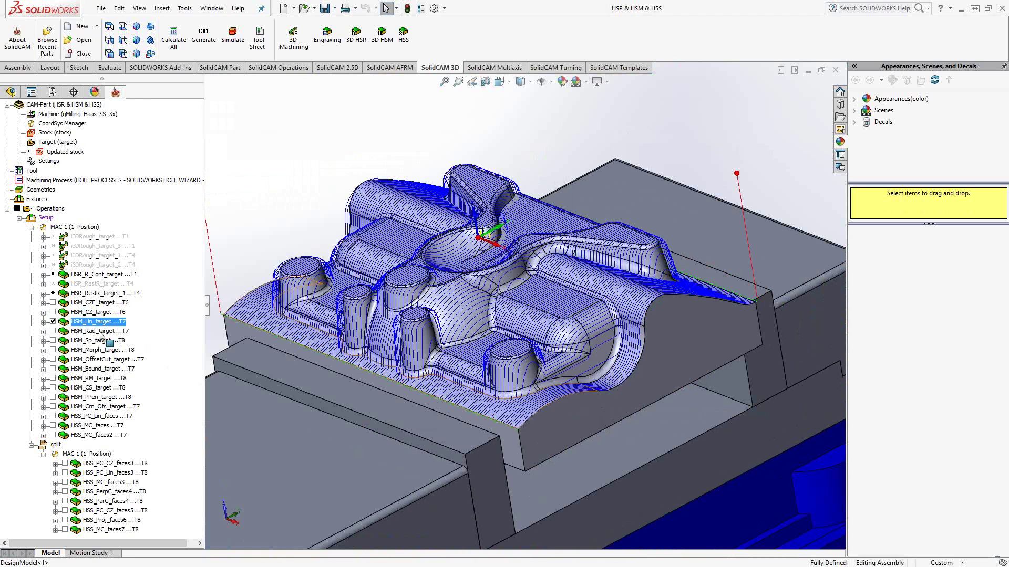
pyautogui.rightClick(655, 213)
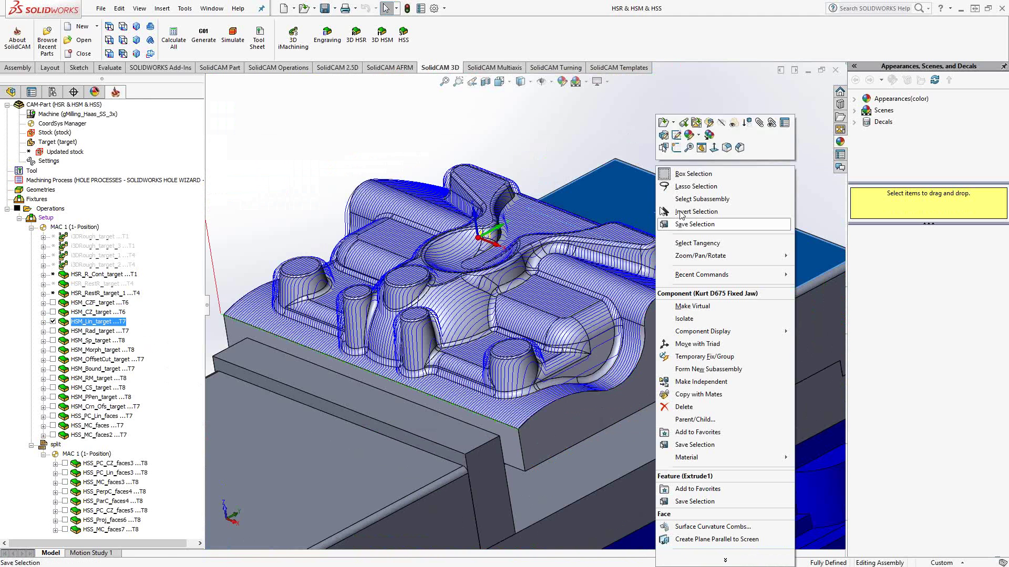
pyautogui.click(713, 148)
pyautogui.scroll(-5, 508, 197)
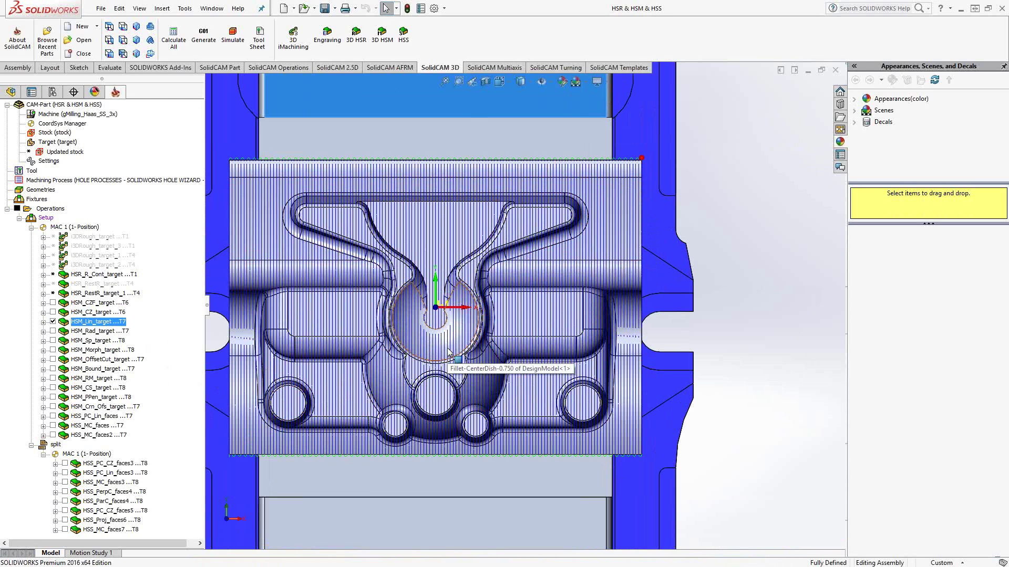
pyautogui.moveTo(428, 357); pyautogui.dragTo(462, 357, button='middle')
pyautogui.scroll(3, 506, 336)
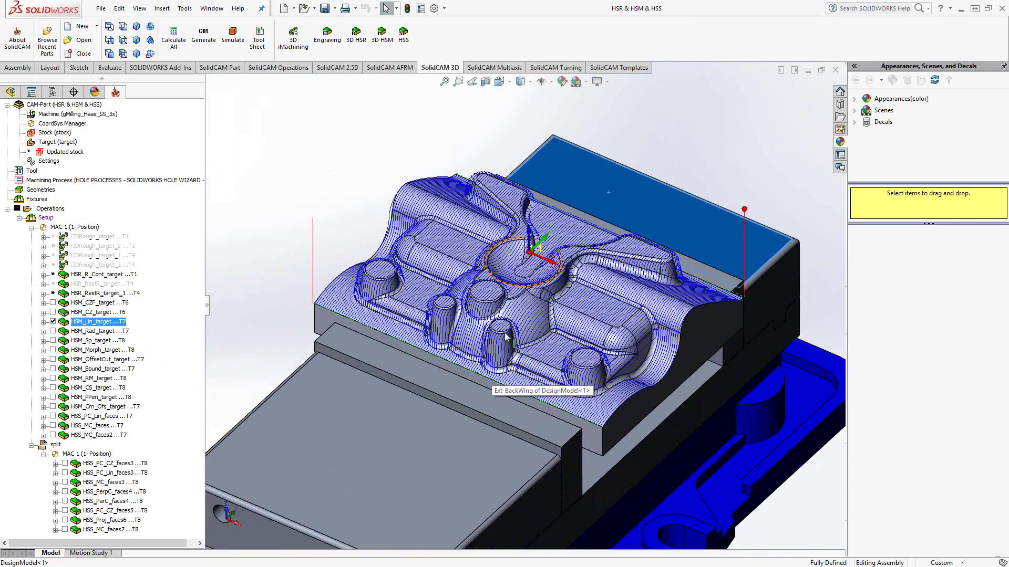
# Reopen the HSM_Lin_target operation, check its step over, step down and pass angle, and close it without changes.
pyautogui.doubleClick(98, 321)
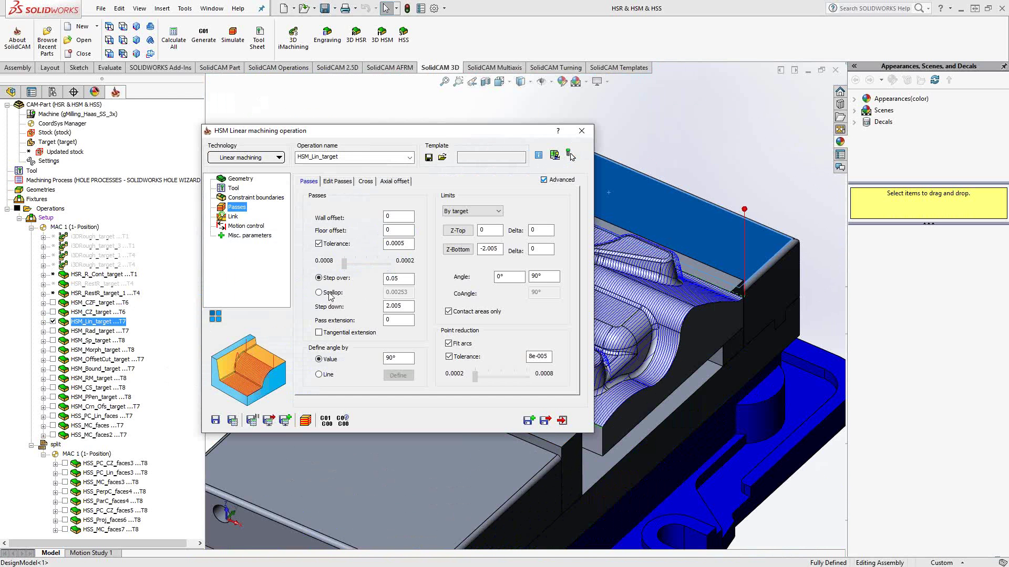
pyautogui.click(394, 279)
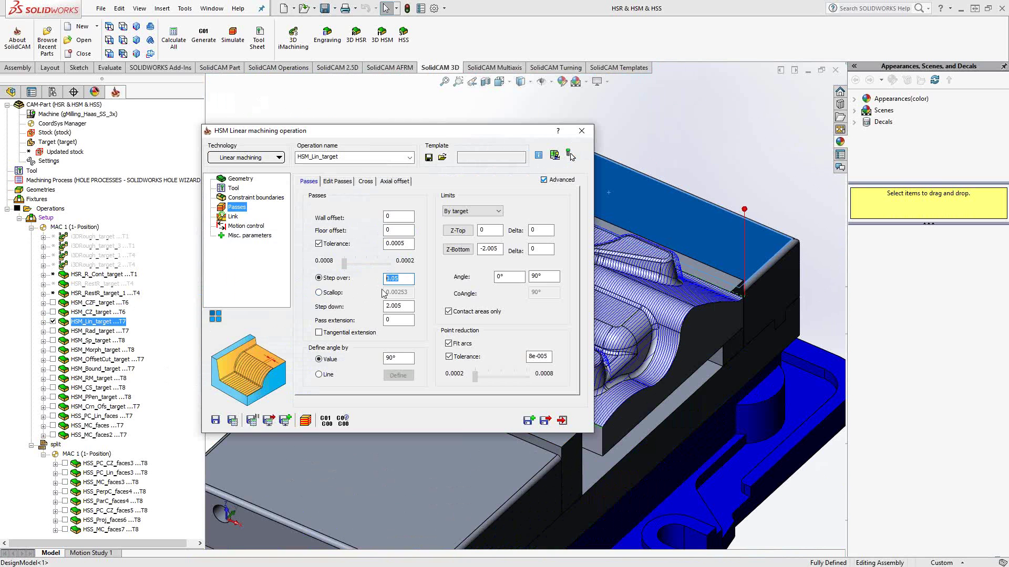
pyautogui.press('Tab')
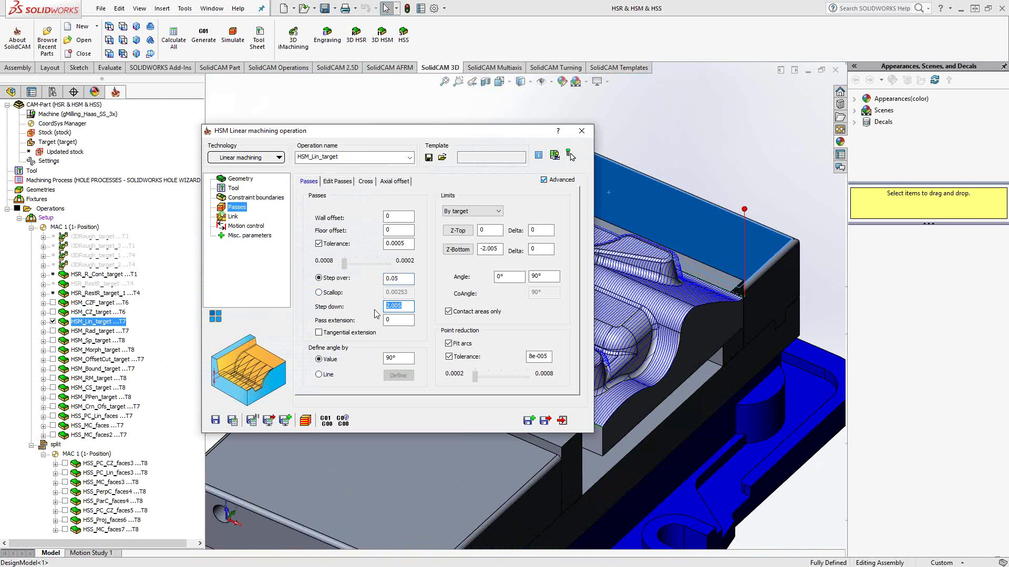
pyautogui.click(396, 359)
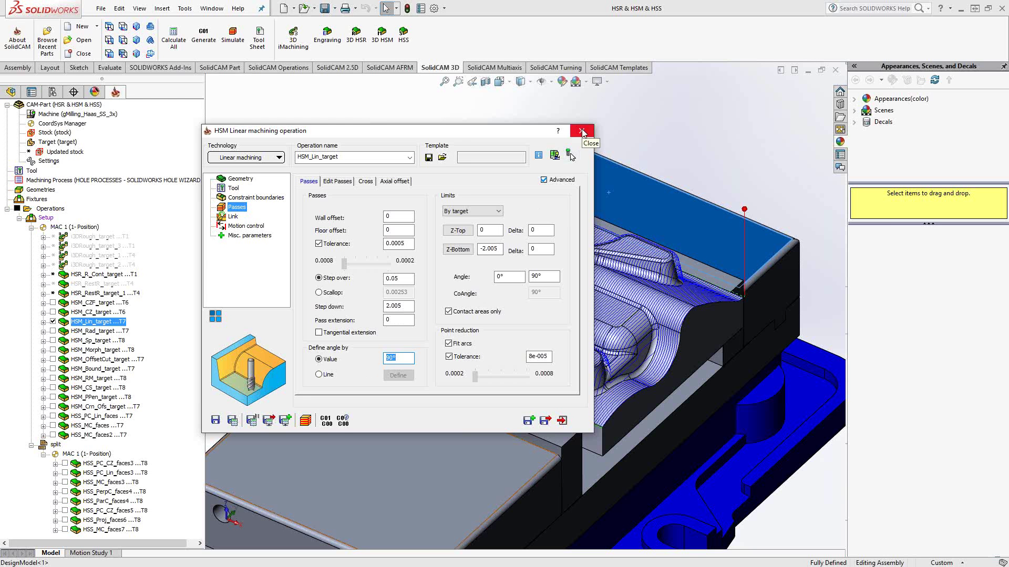
pyautogui.click(582, 131)
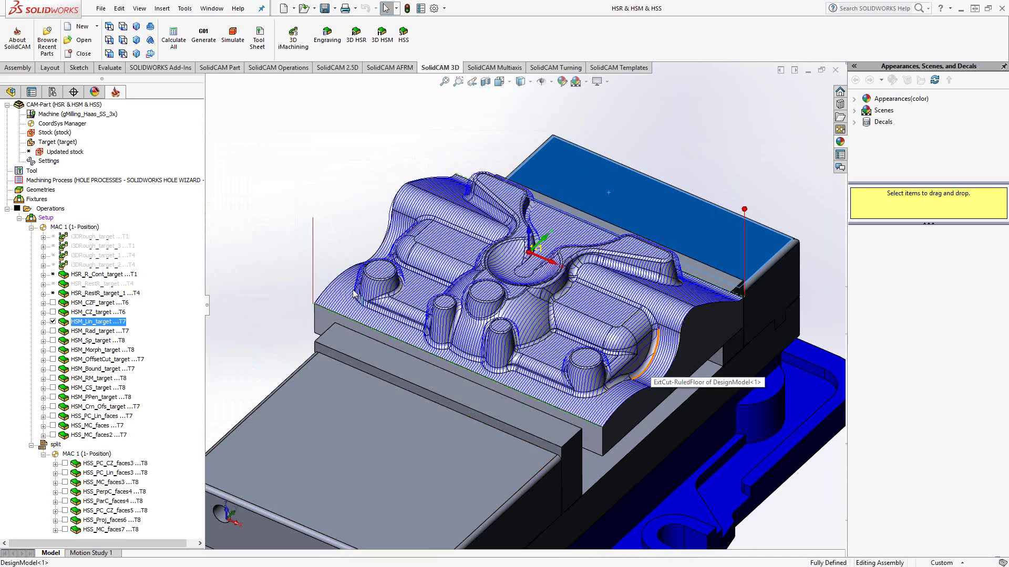
# Inspect the spacing of the linear passes up close on the outer fillet and steep walls, and hide the HSM_Lin_target toolpath.
pyautogui.scroll(-5, 652, 368)
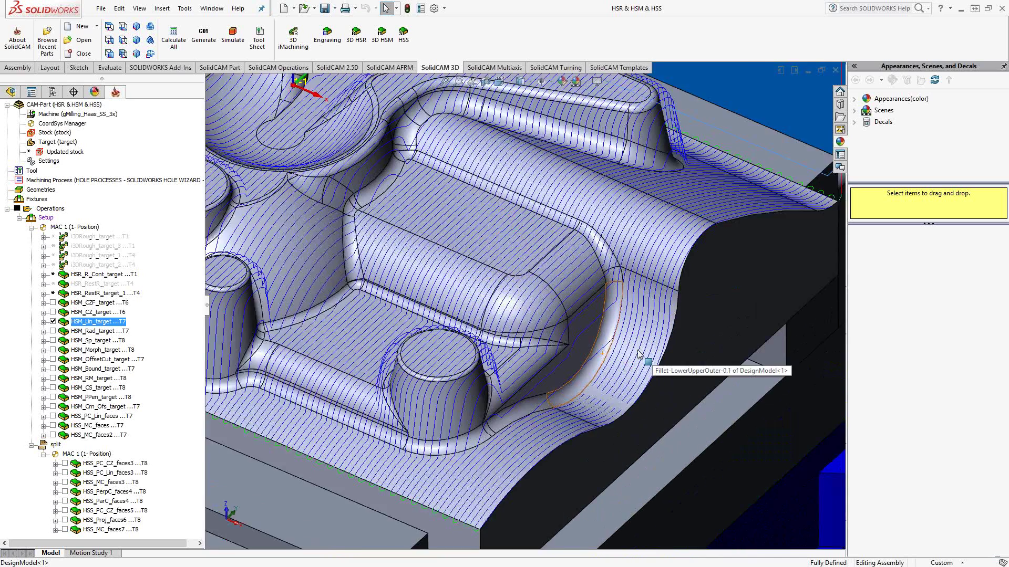
pyautogui.scroll(-1, 615, 356)
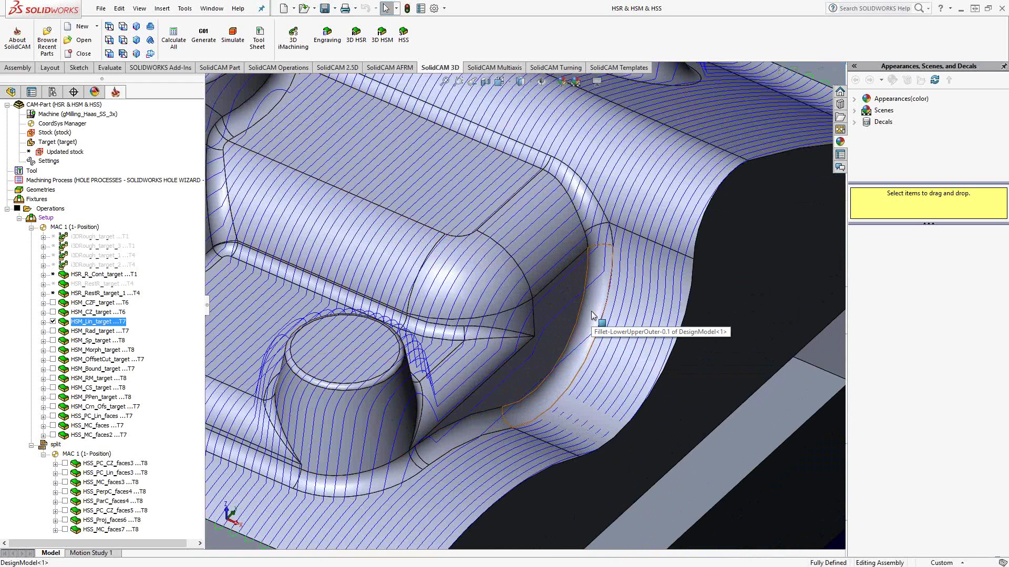
pyautogui.scroll(3, 489, 364)
pyautogui.scroll(6, 534, 386)
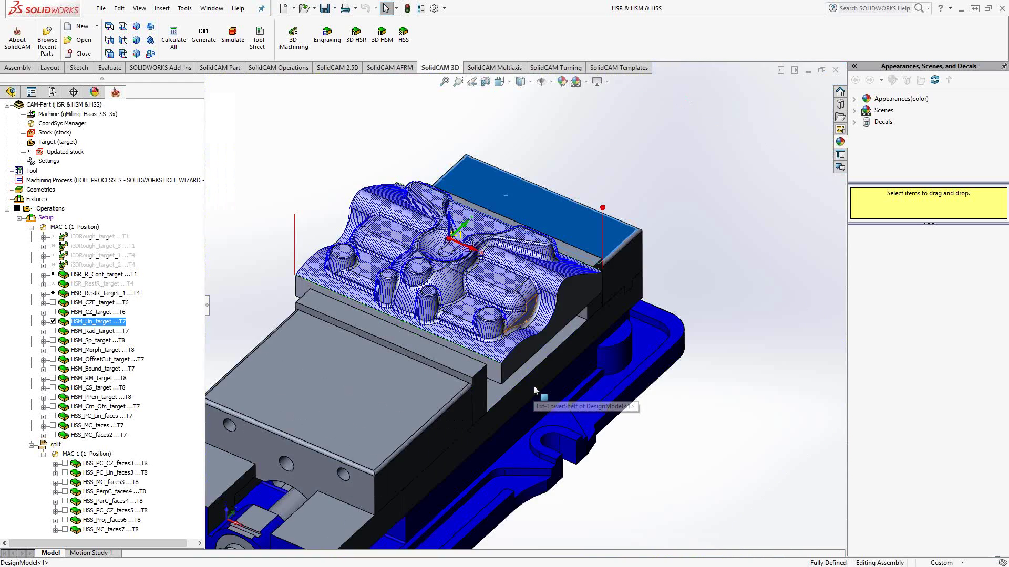
pyautogui.scroll(-4, 473, 303)
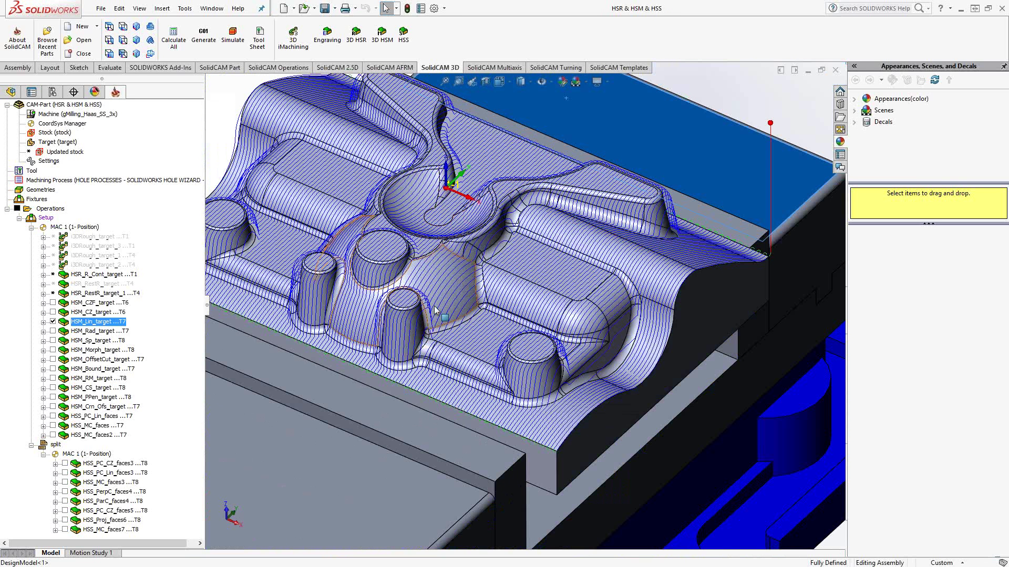
pyautogui.click(52, 322)
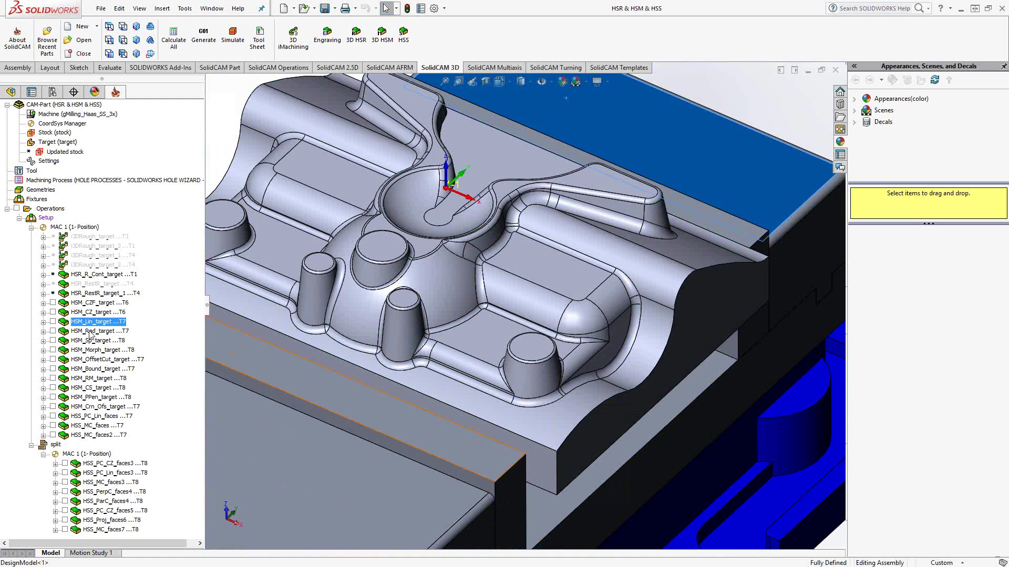
# Open the HSM_Rad_target operation, check its step over, center, minimum and maximum radius, and close it without changes.
pyautogui.doubleClick(90, 331)
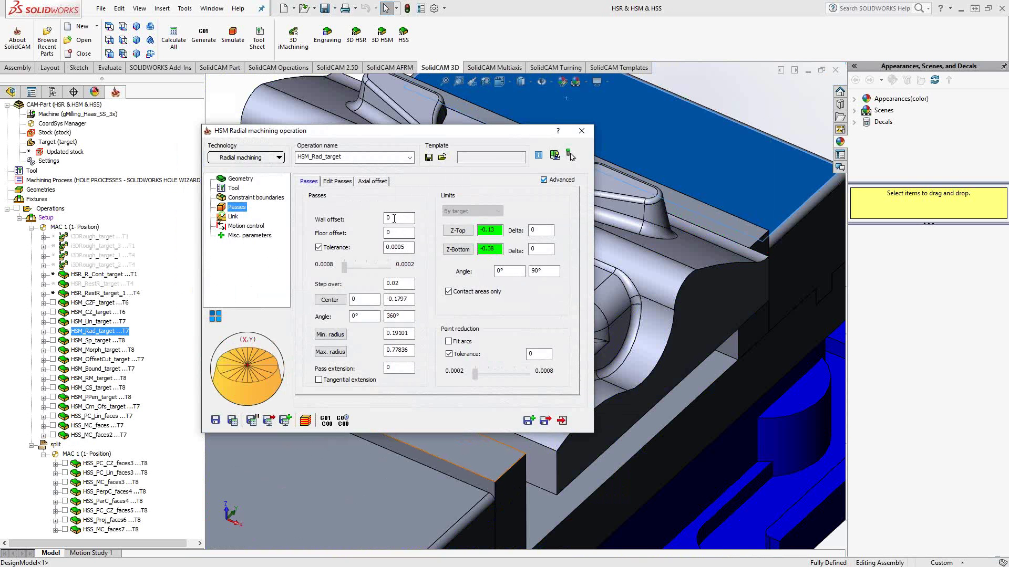
pyautogui.doubleClick(401, 279)
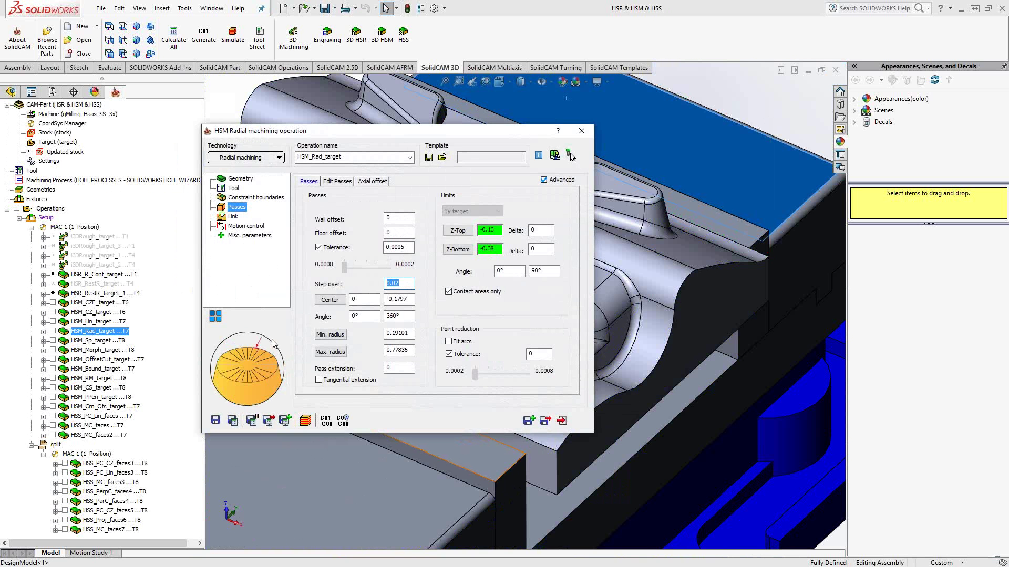
pyautogui.doubleClick(412, 334)
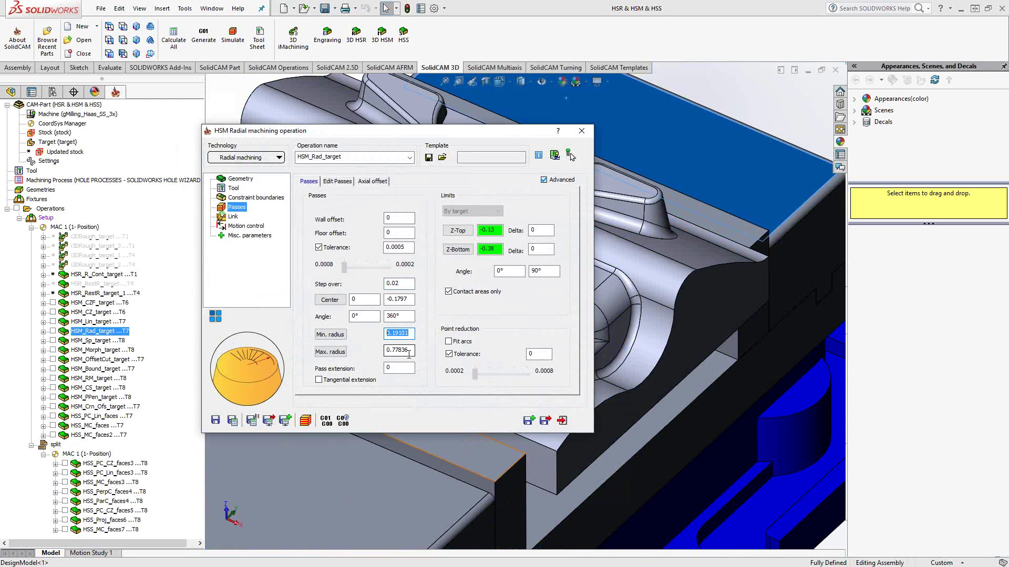
pyautogui.doubleClick(411, 350)
pyautogui.doubleClick(391, 316)
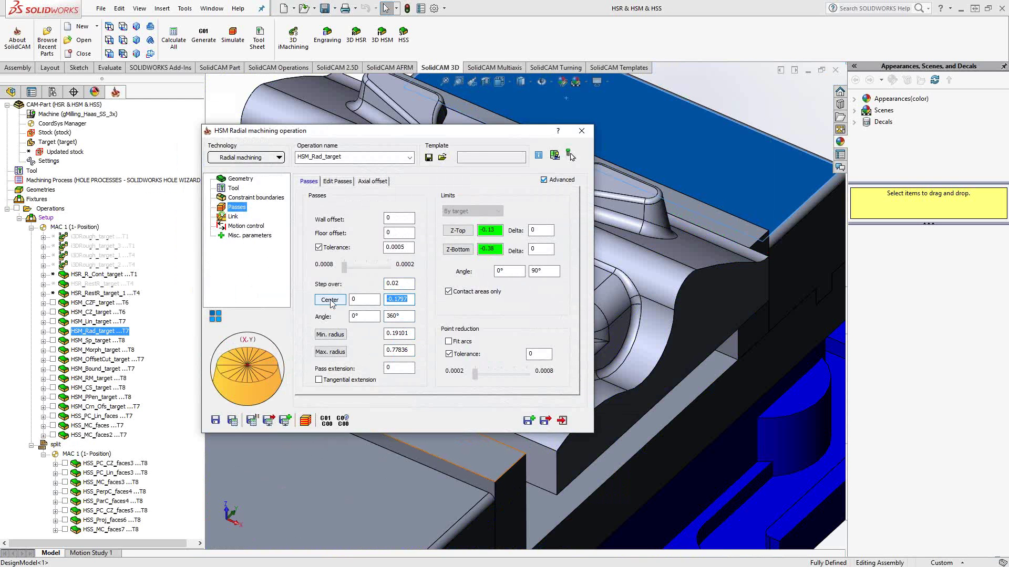
pyautogui.click(581, 131)
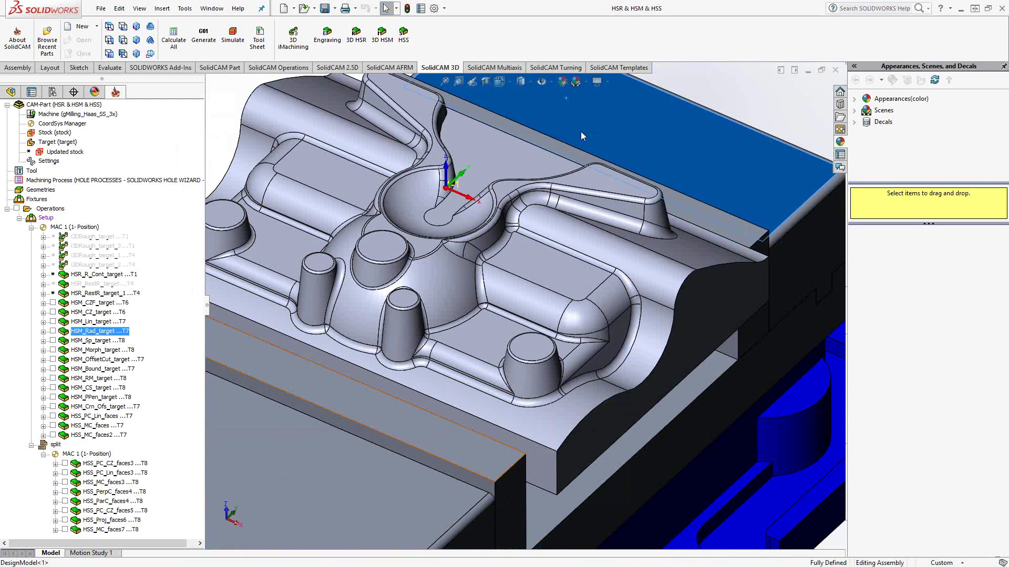
# Display the HSM_Rad_target toolpath, inspect its radial passes in the central dish from above and at an angle, and hide it.
pyautogui.click(53, 331)
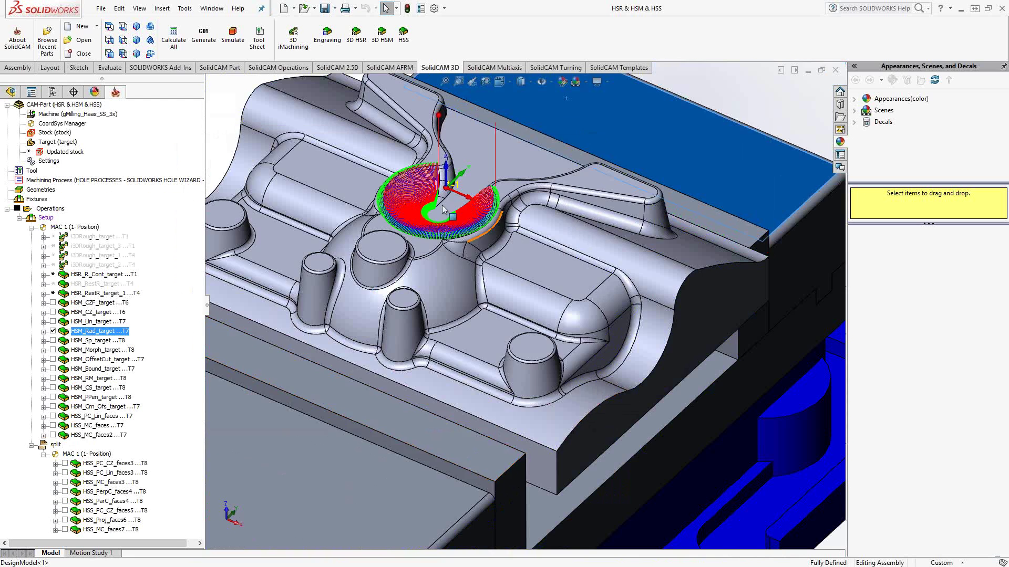
pyautogui.hotkey('ctrl', '5')
pyautogui.scroll(-5, 450, 184)
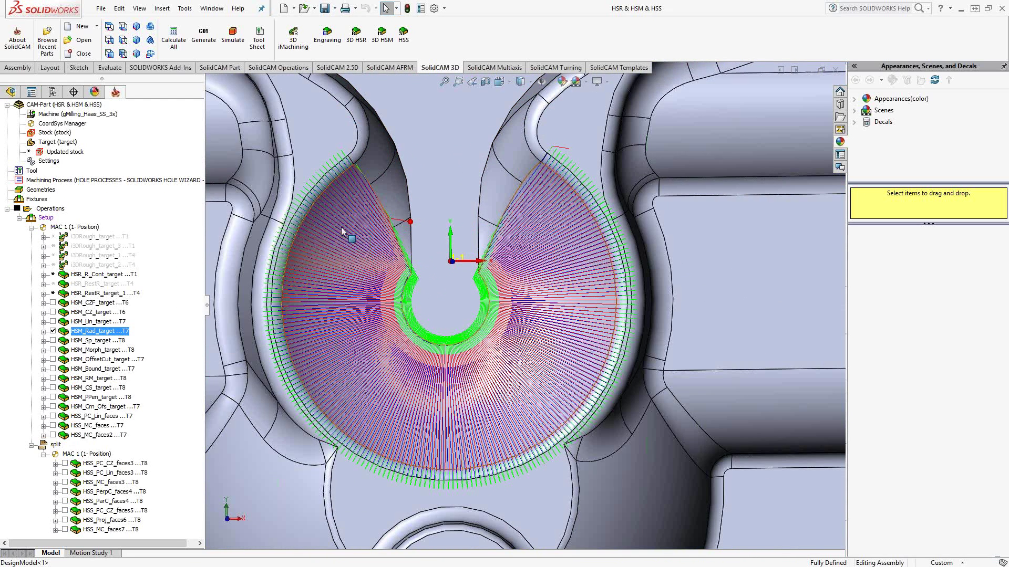
pyautogui.scroll(-4, 404, 335)
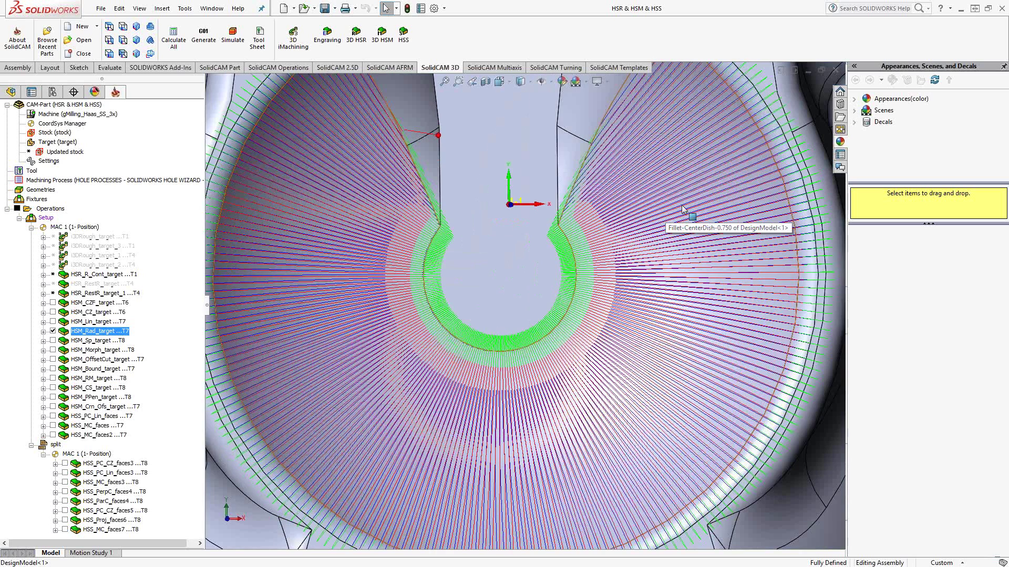
pyautogui.press('f')
pyautogui.moveTo(533, 338); pyautogui.dragTo(483, 208, button='middle')
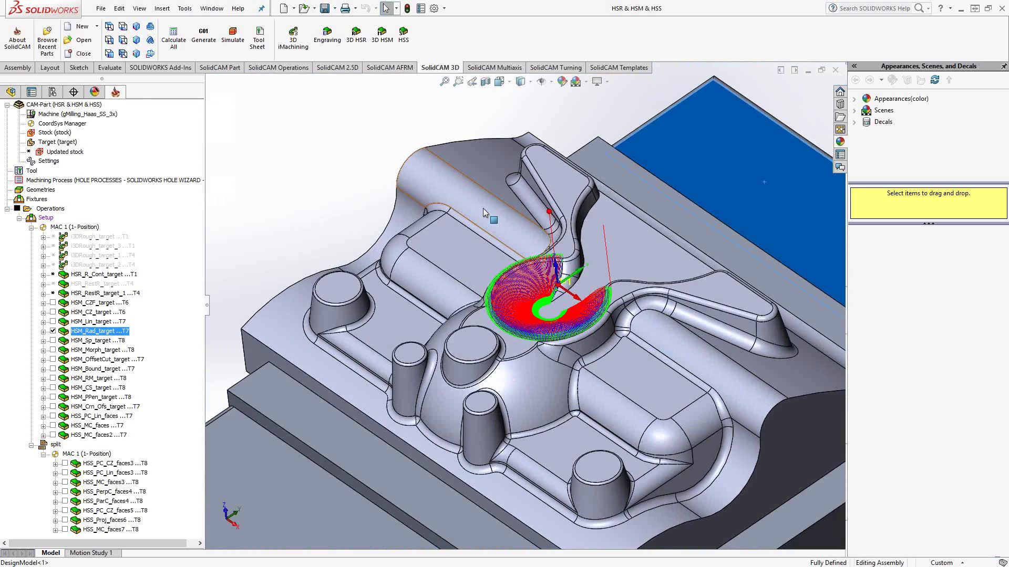
pyautogui.scroll(-3, 544, 339)
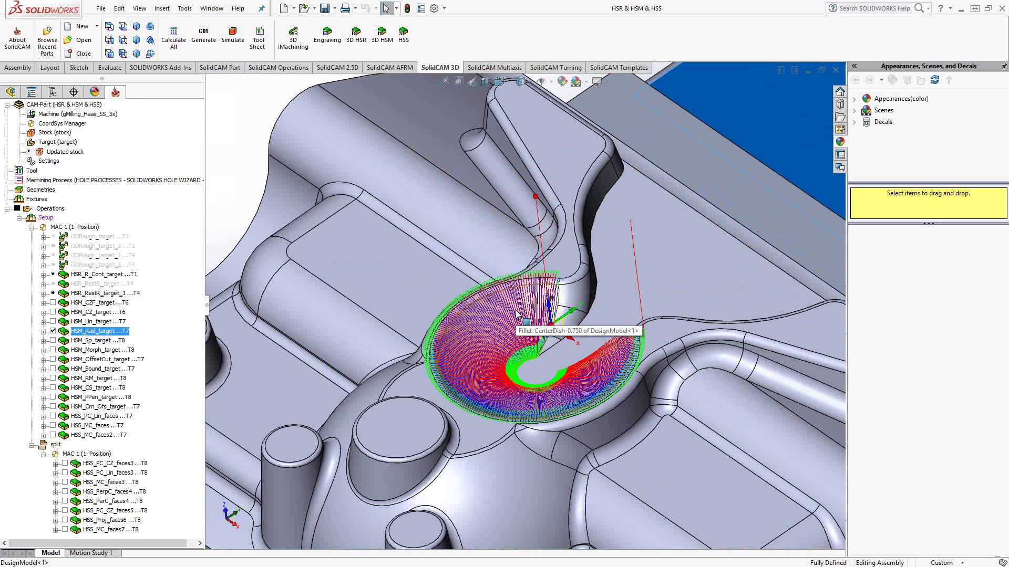
pyautogui.click(52, 331)
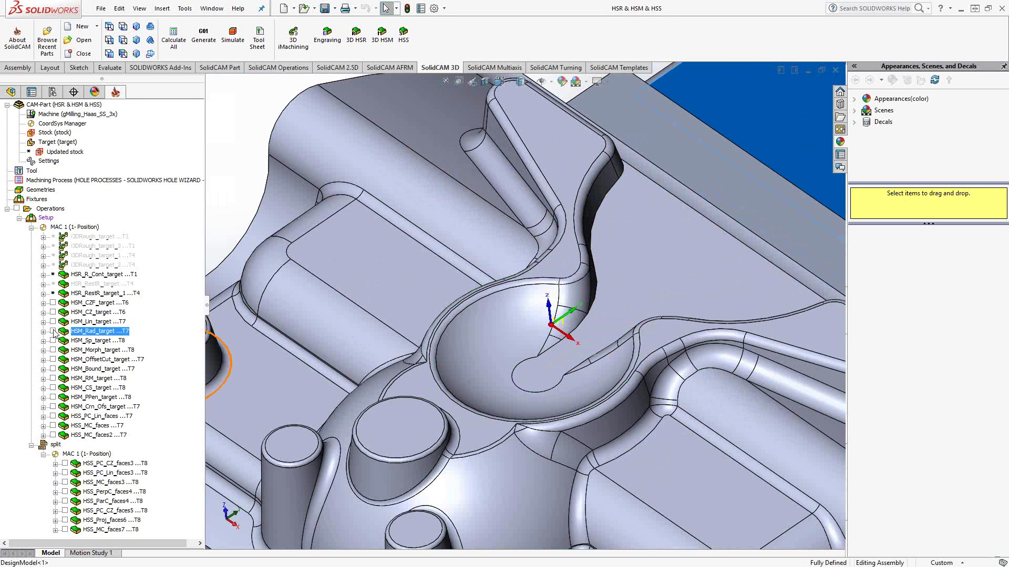
# Review the HSM_Sp_target passes parameters without changing them, and display its spiral toolpath close up around the corner boss.
pyautogui.doubleClick(95, 341)
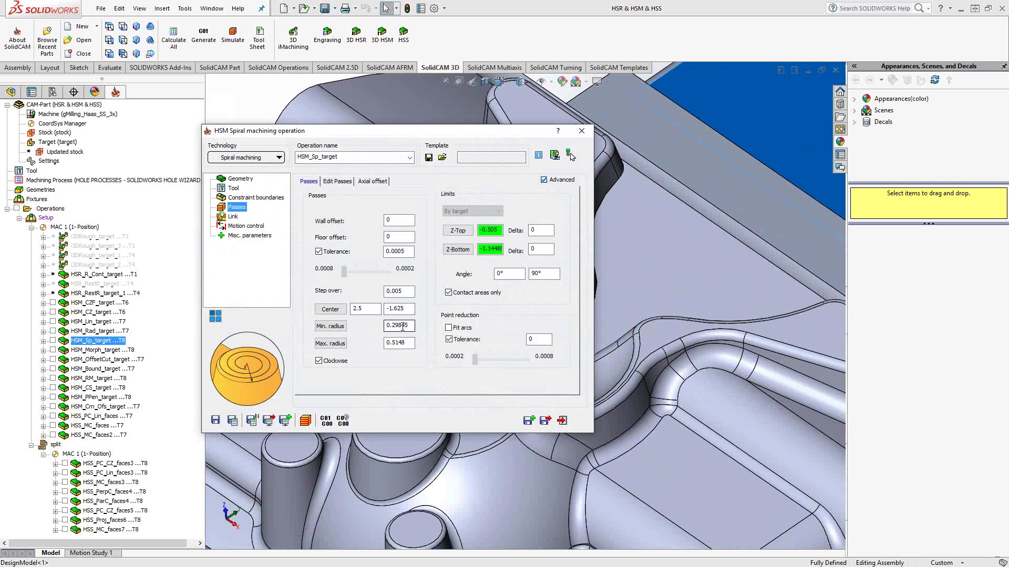
pyautogui.click(582, 131)
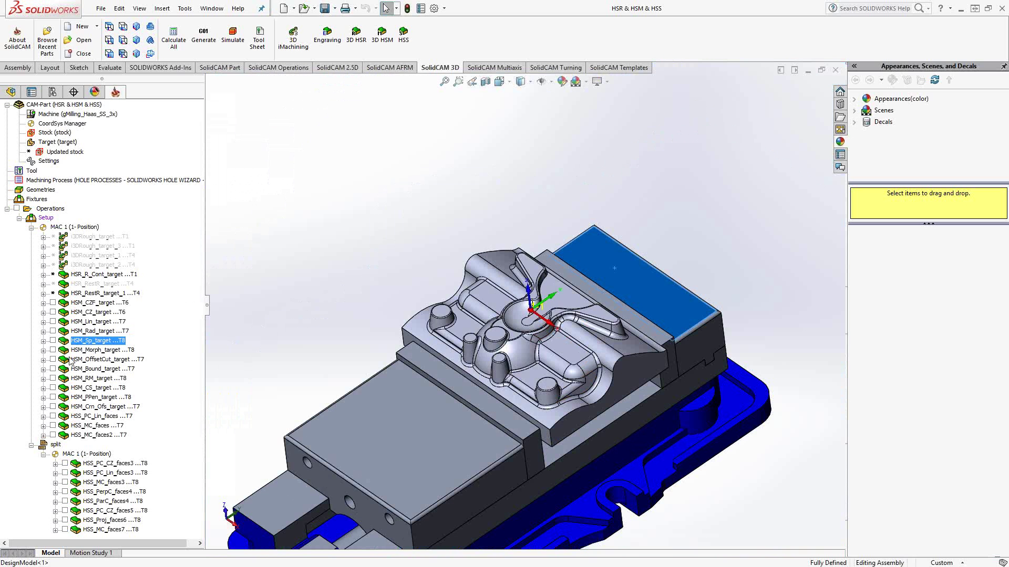
pyautogui.click(53, 341)
pyautogui.scroll(-3, 550, 376)
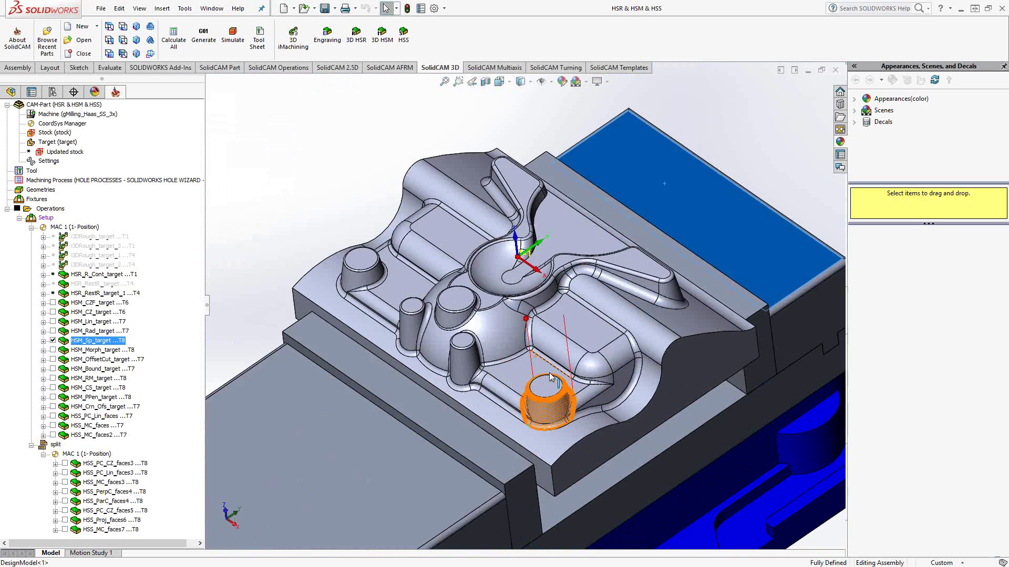
pyautogui.scroll(-8, 550, 376)
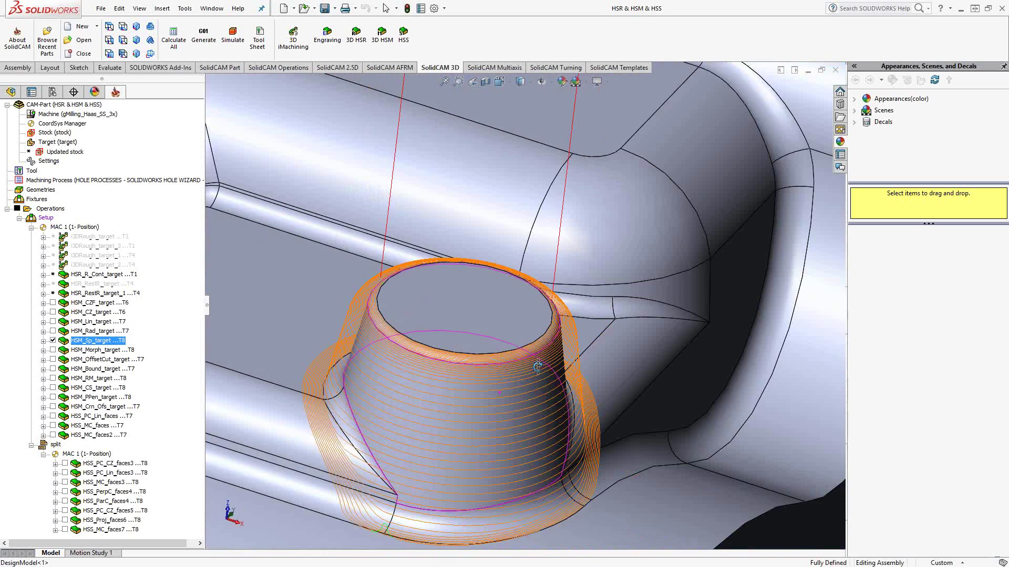
pyautogui.moveTo(537, 366); pyautogui.dragTo(522, 394, button='middle')
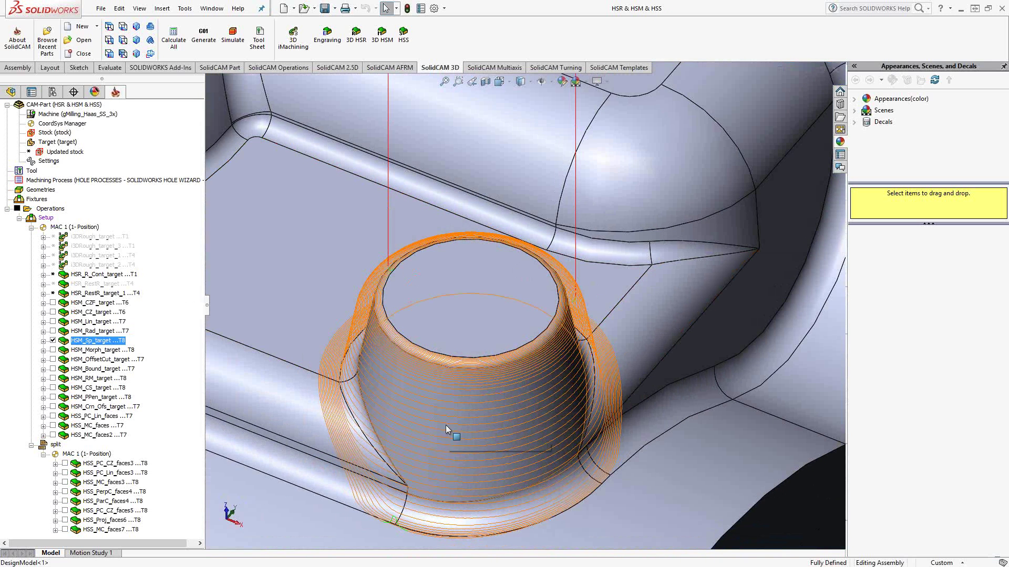
# Inspect the spiral passes around the corner boss from a lower angle and hide the HSM_Sp_target toolpath.
pyautogui.moveTo(494, 320); pyautogui.dragTo(270, 392, button='middle')
pyautogui.click(53, 341)
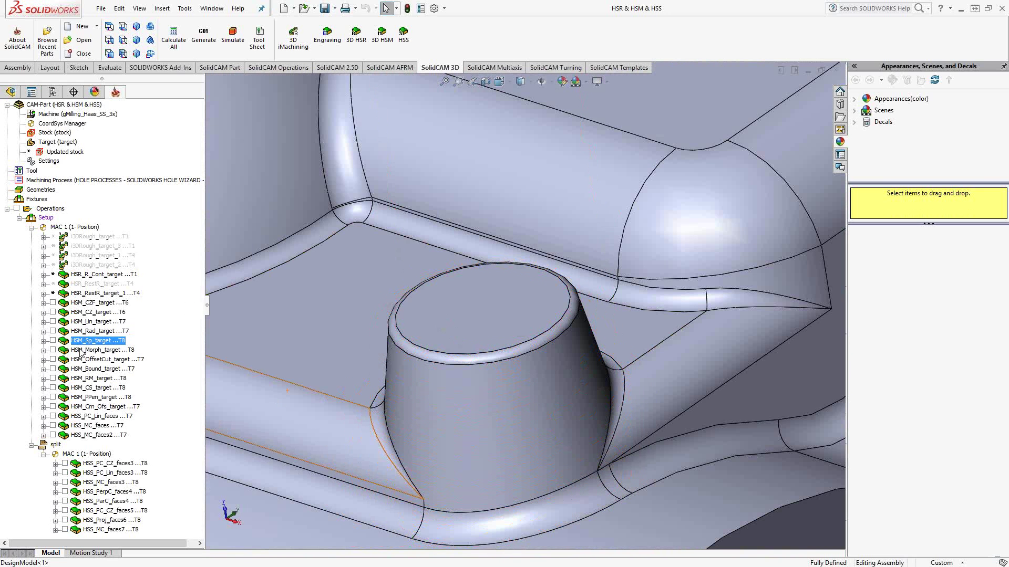
pyautogui.scroll(5, 532, 272)
pyautogui.scroll(-5, 518, 264)
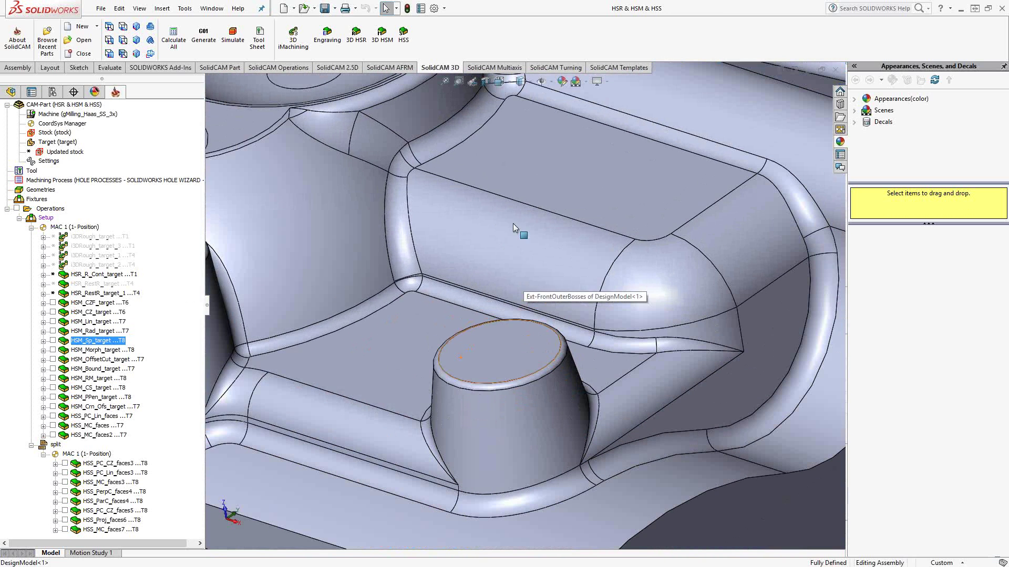
# Open the HSM_Morph_target operation, check its step over, and preview the first drive curve, Morph 1, on the model.
pyautogui.doubleClick(100, 350)
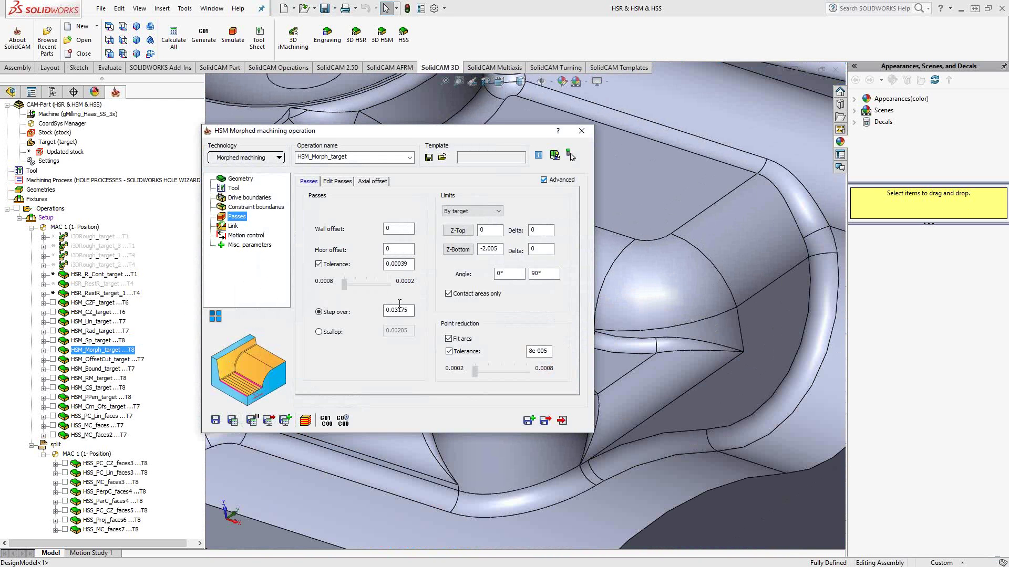
pyautogui.moveTo(411, 310); pyautogui.dragTo(376, 315)
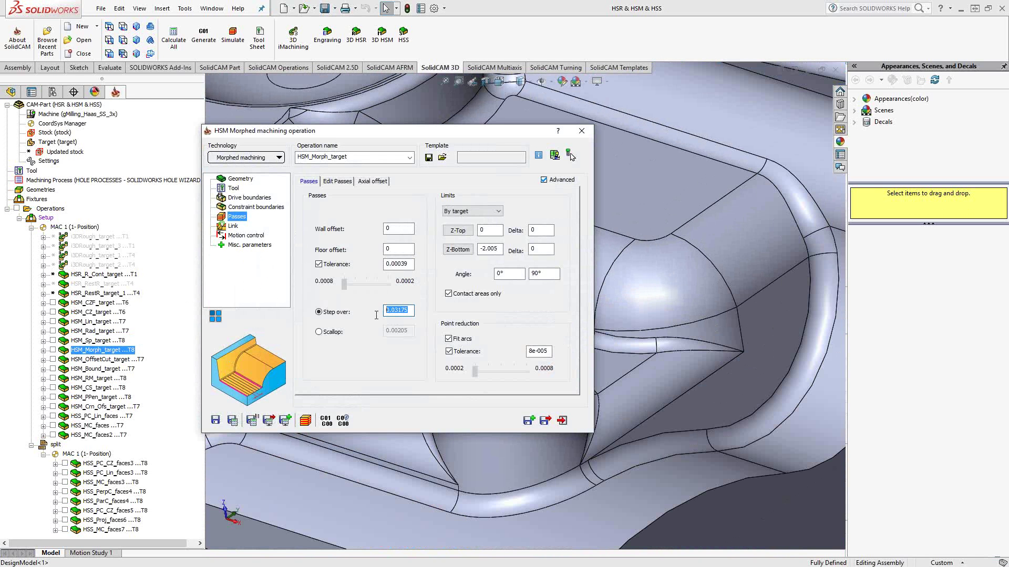
pyautogui.click(243, 199)
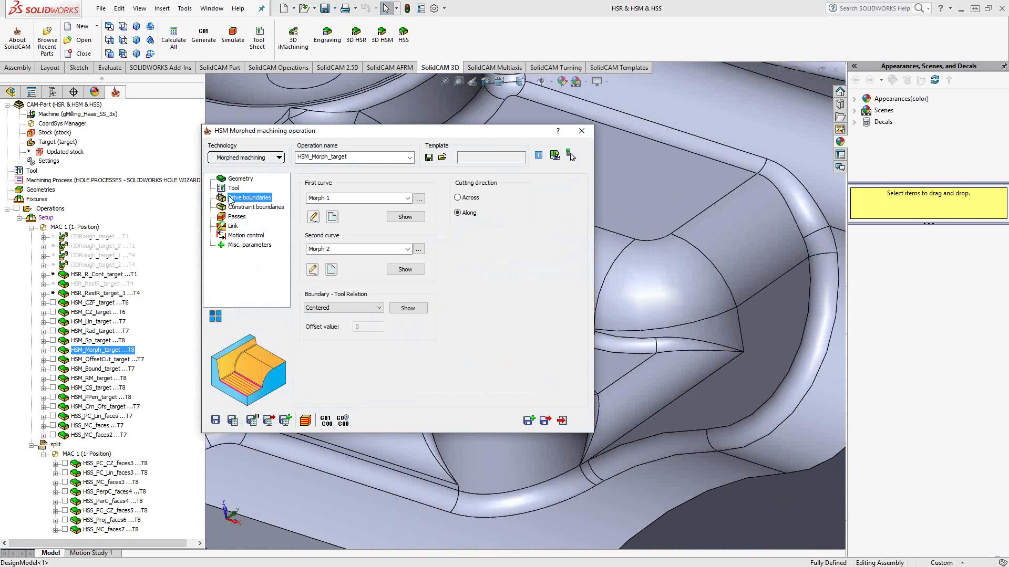
pyautogui.click(405, 217)
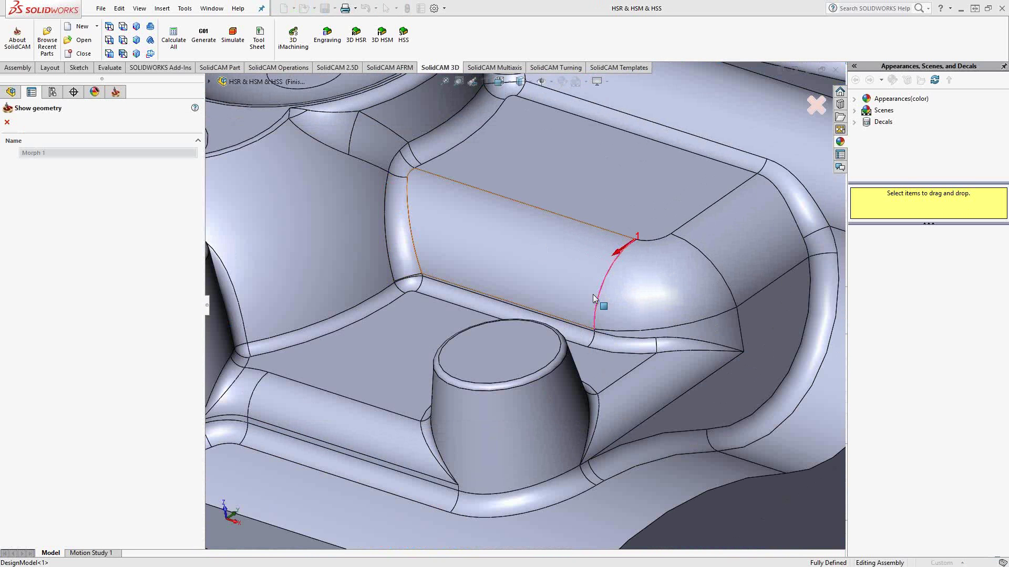
pyautogui.click(7, 122)
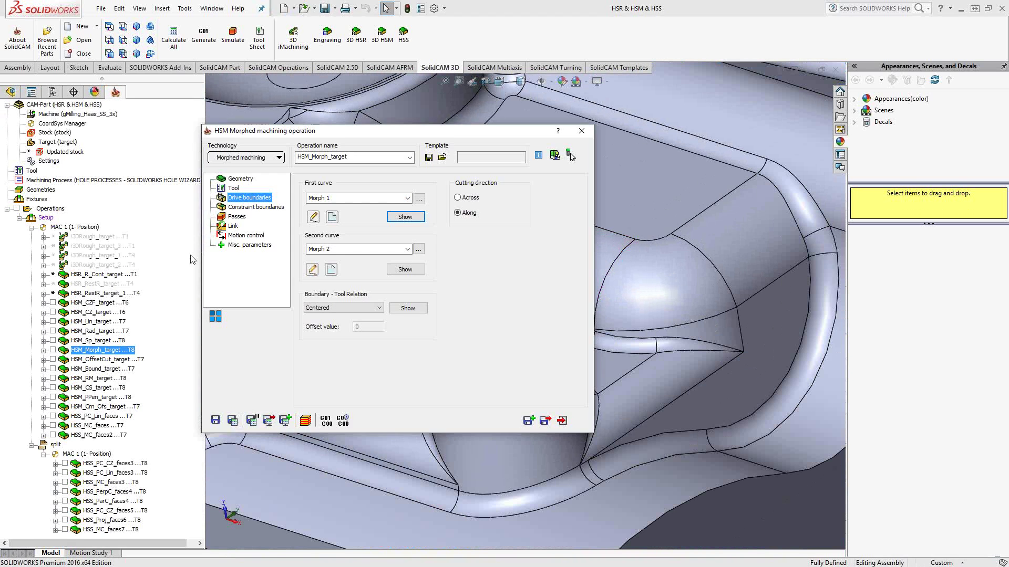
# Preview the second drive curve, Morph 2, on the model and close the morphed machining operation without changes.
pyautogui.click(405, 269)
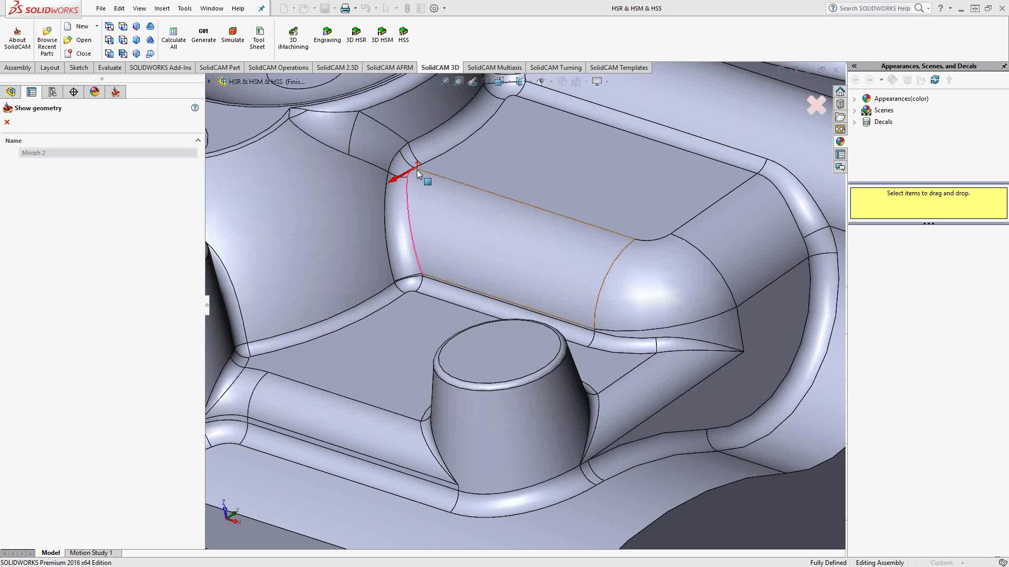
pyautogui.scroll(-2, 415, 169)
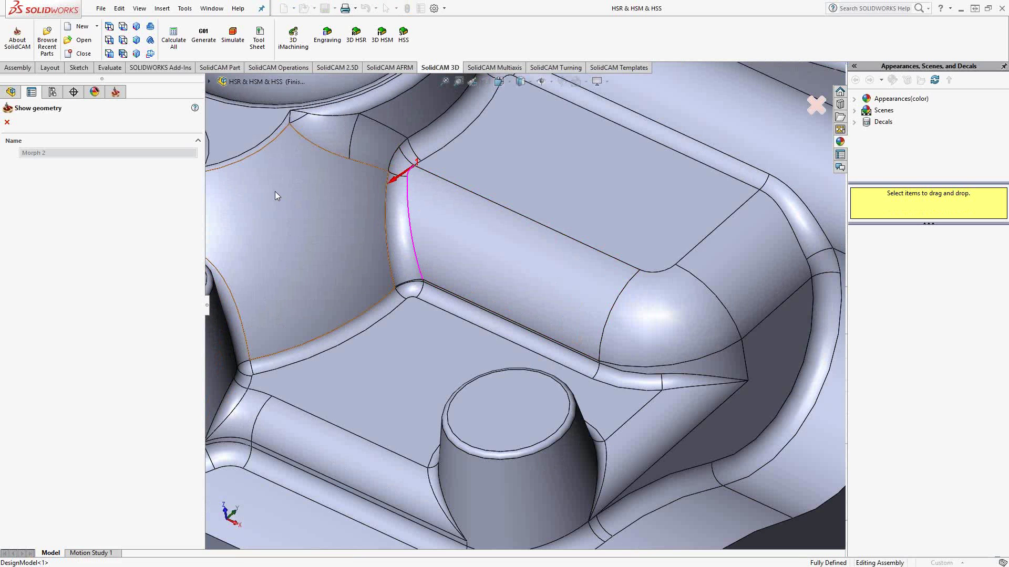
pyautogui.click(7, 122)
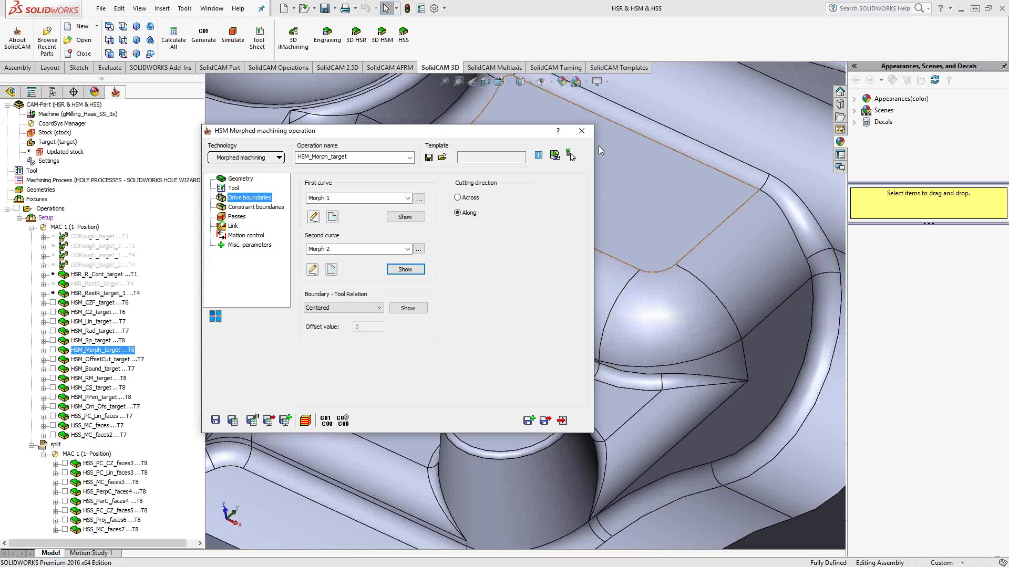
pyautogui.click(581, 131)
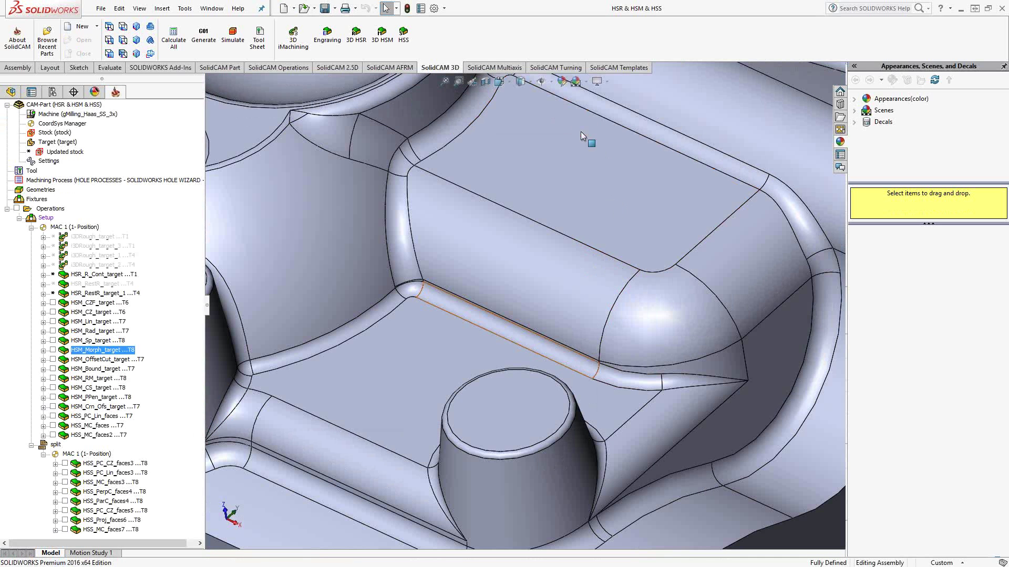
# Display the HSM_Morph_target toolpath, inspect its passes up close on the sloped wall between the two drive curves, and hide it.
pyautogui.click(52, 350)
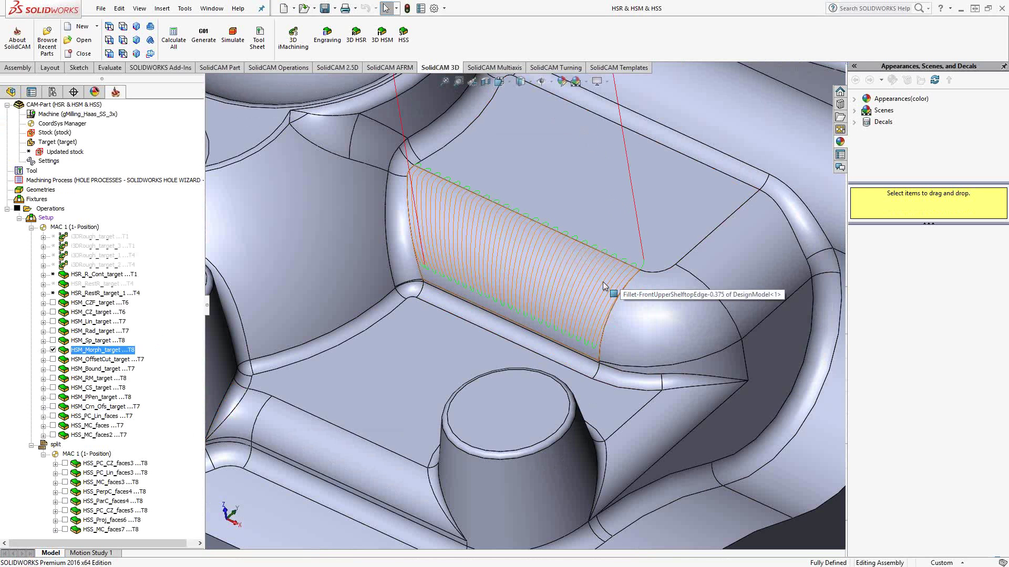
pyautogui.scroll(-3, 472, 213)
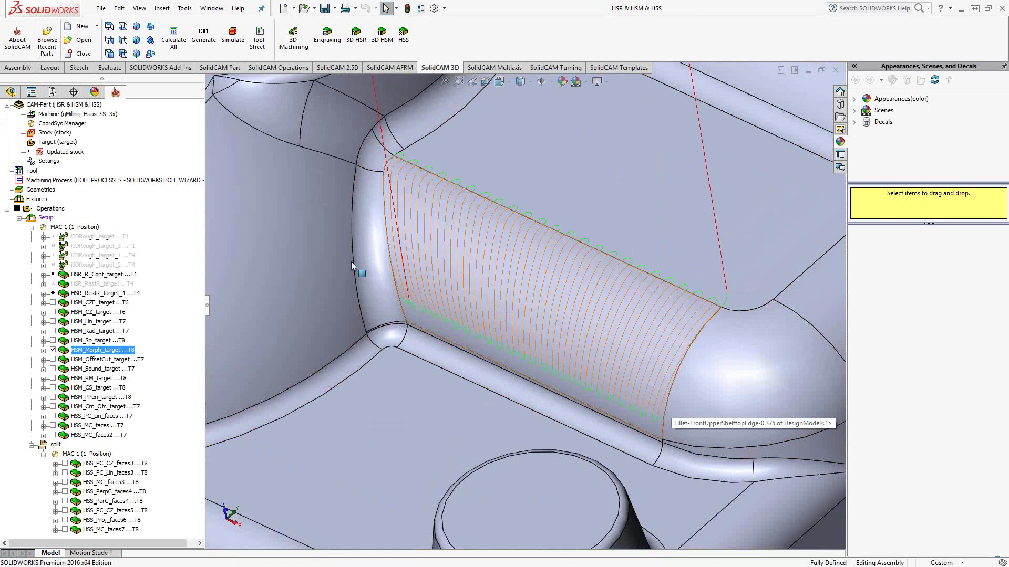
pyautogui.click(52, 351)
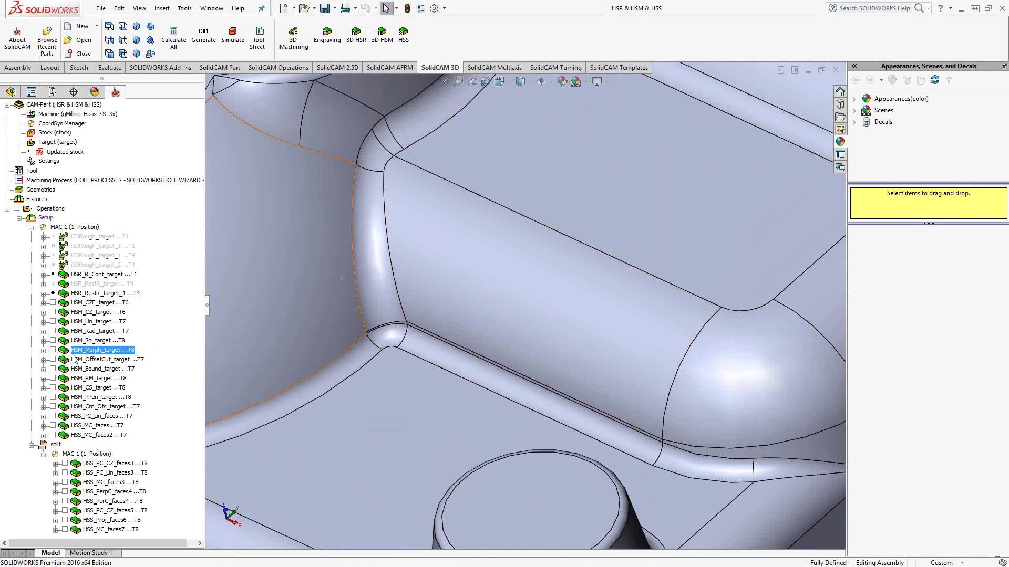
# Open the HSM_OffsetCut_target operation and preview its Offset drive curve close up along the pocket's outer fillet.
pyautogui.doubleClick(78, 359)
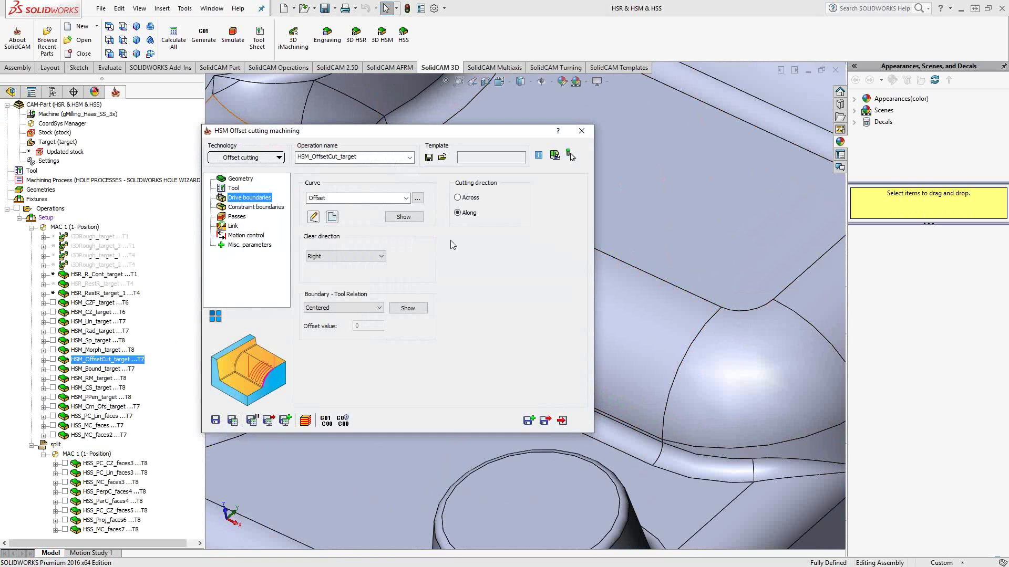
pyautogui.click(403, 217)
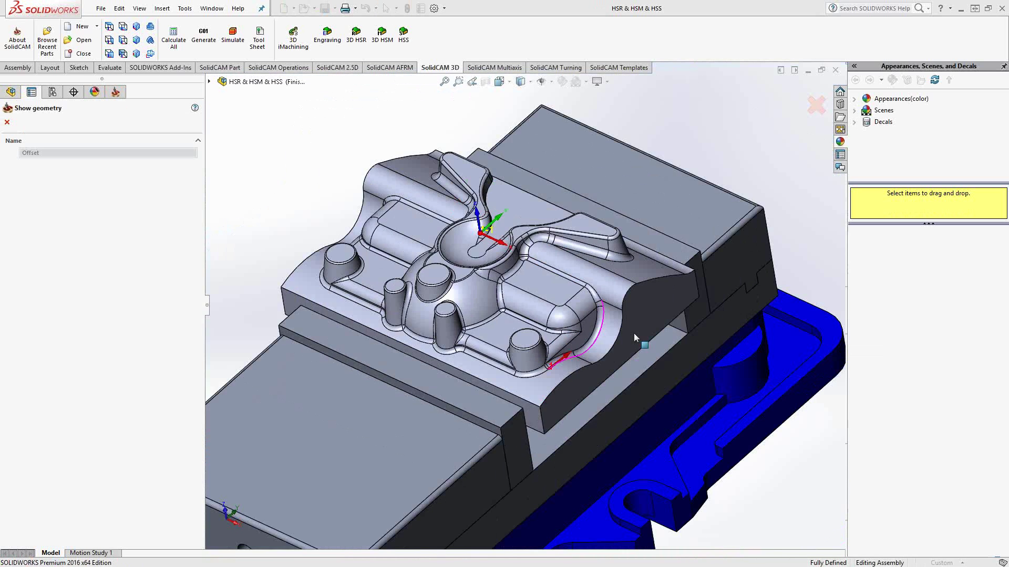
pyautogui.scroll(-4, 571, 330)
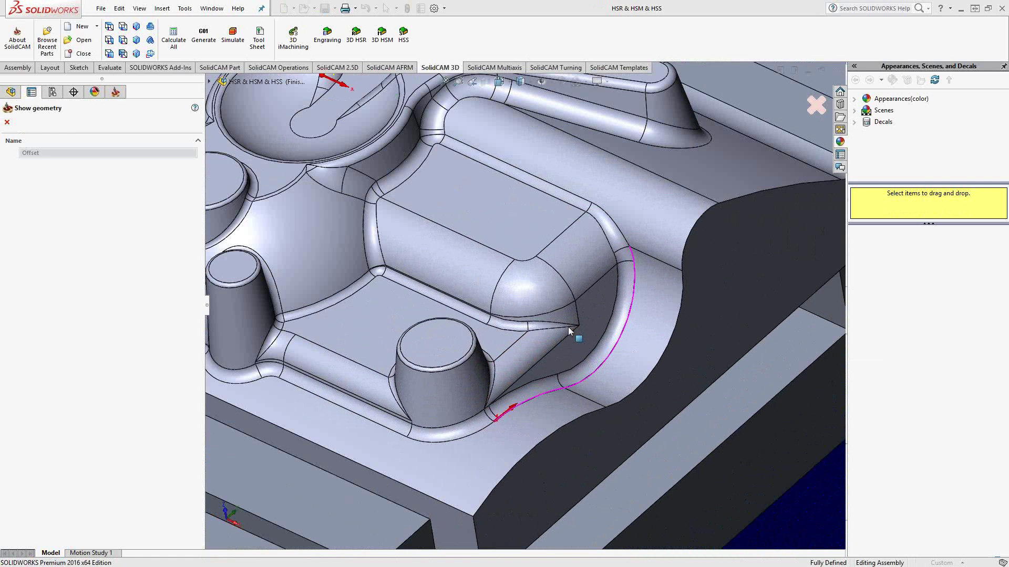
pyautogui.press('Escape')
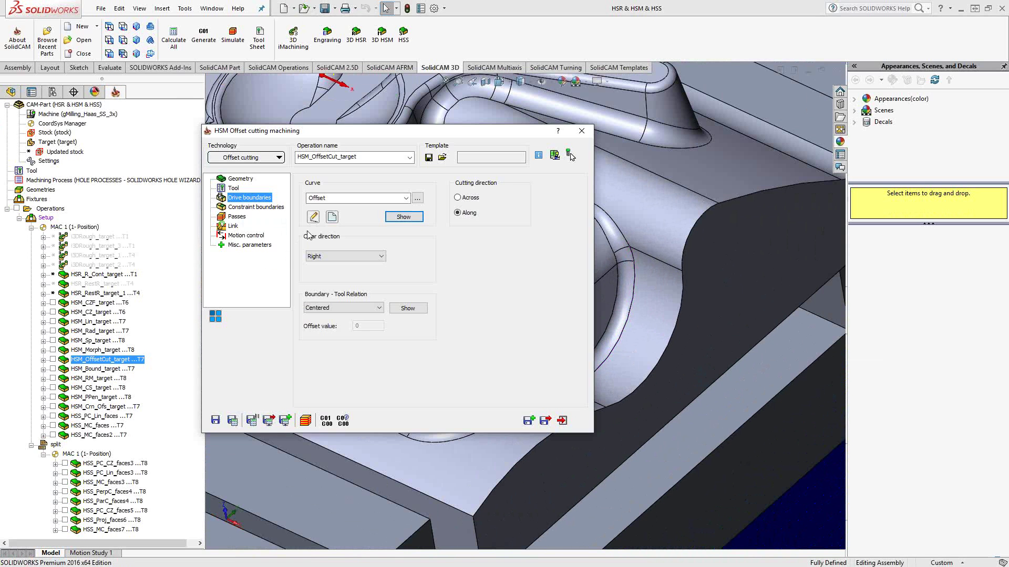
# Review the offset cutting operation's constraint boundaries, right clear offset and step over, and close it without changes.
pyautogui.click(239, 208)
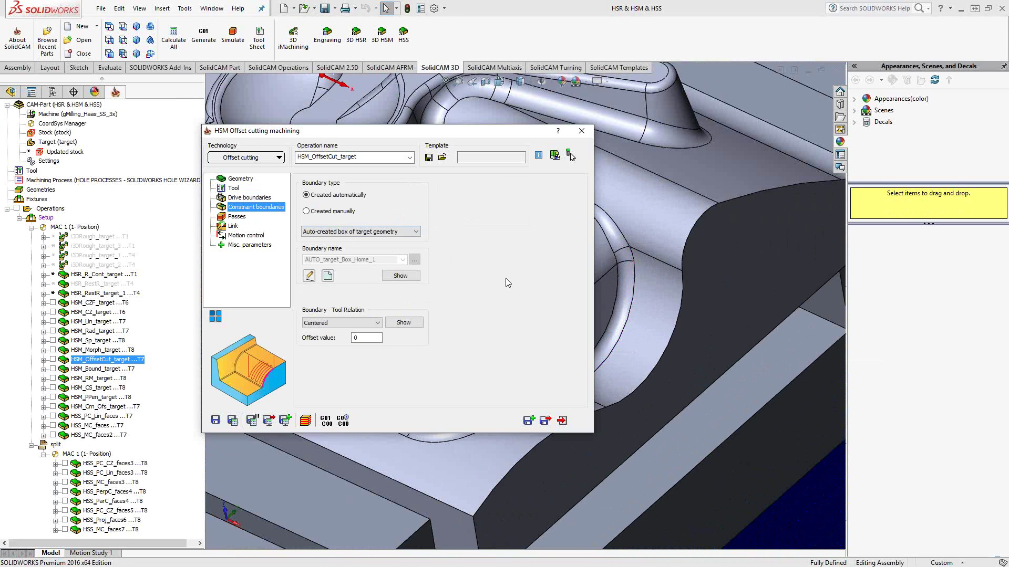
pyautogui.click(234, 217)
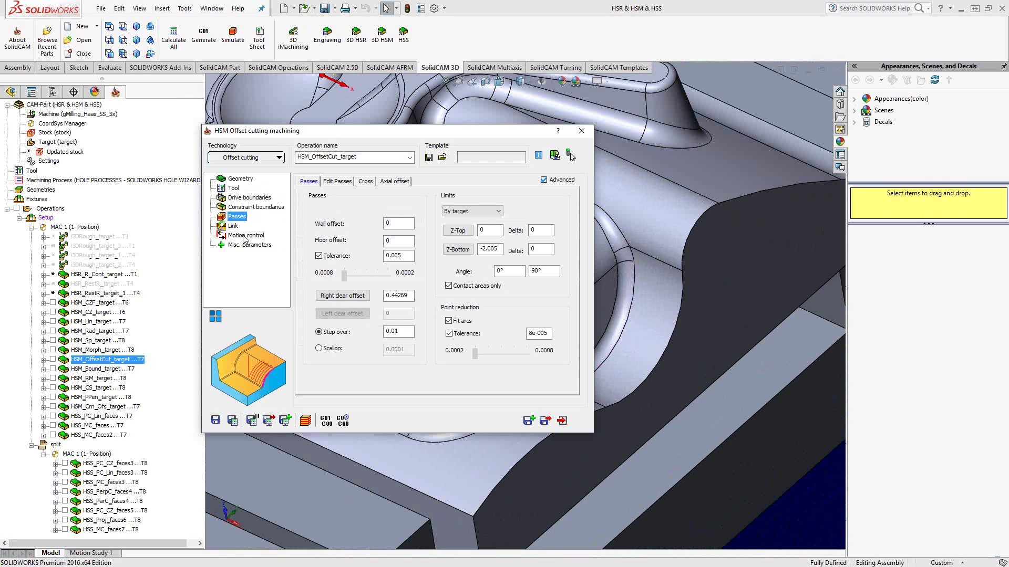
pyautogui.doubleClick(398, 295)
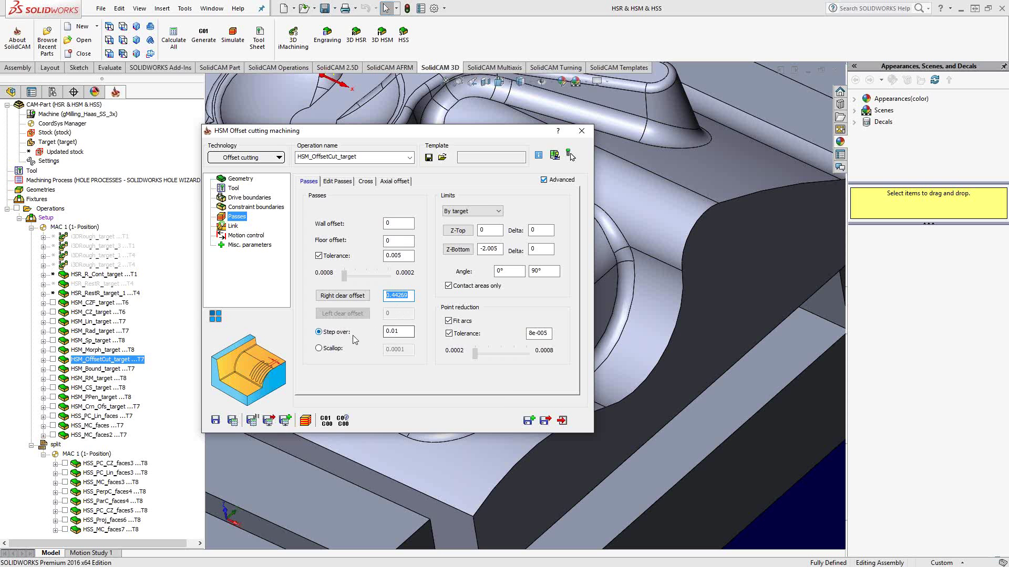
pyautogui.click(581, 130)
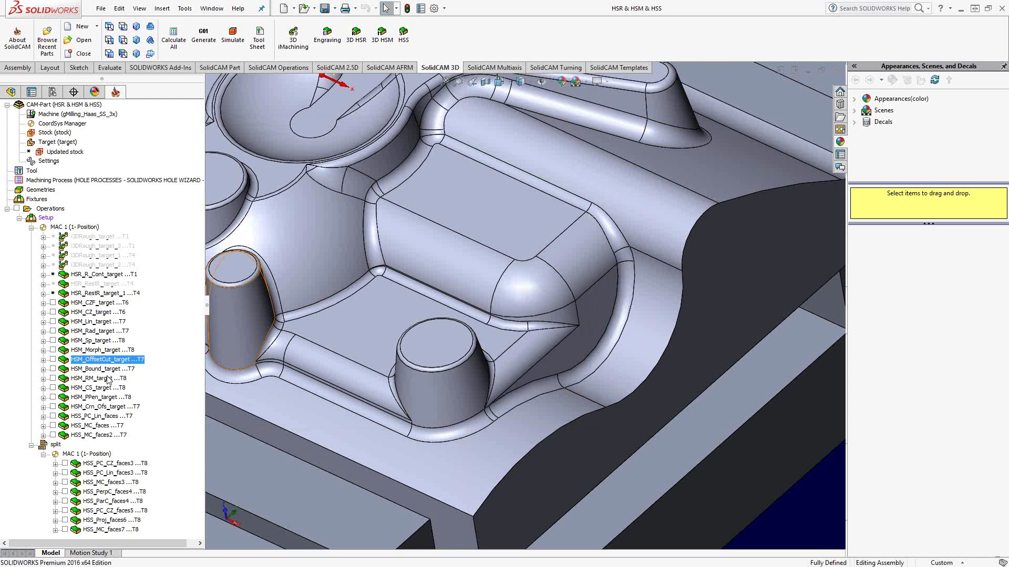
# Display the HSM_OffsetCut_target toolpath, inspect its passes beside the outer fillet from above and close up, and hide it.
pyautogui.click(52, 360)
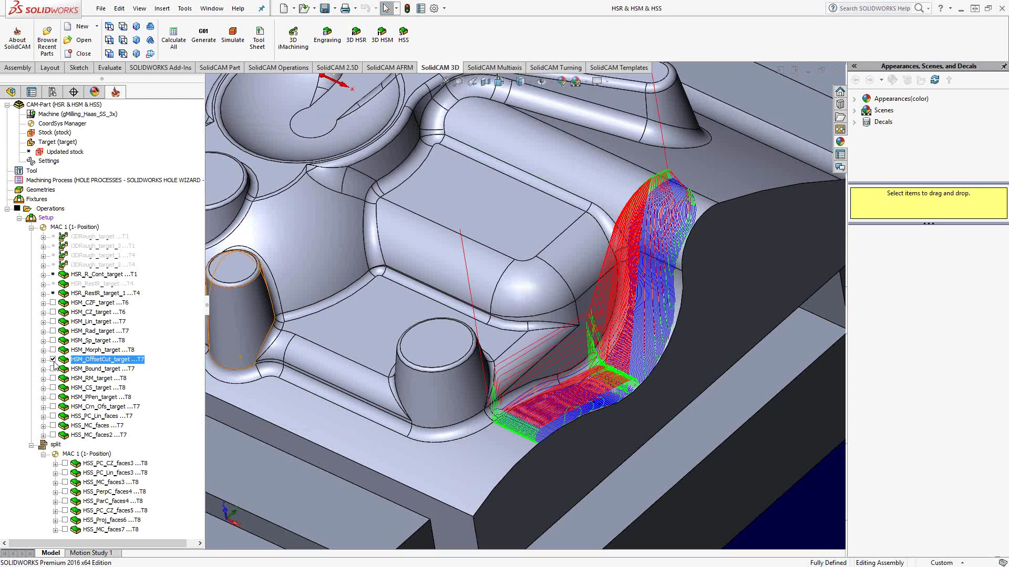
pyautogui.moveTo(604, 262); pyautogui.dragTo(654, 208, button='middle')
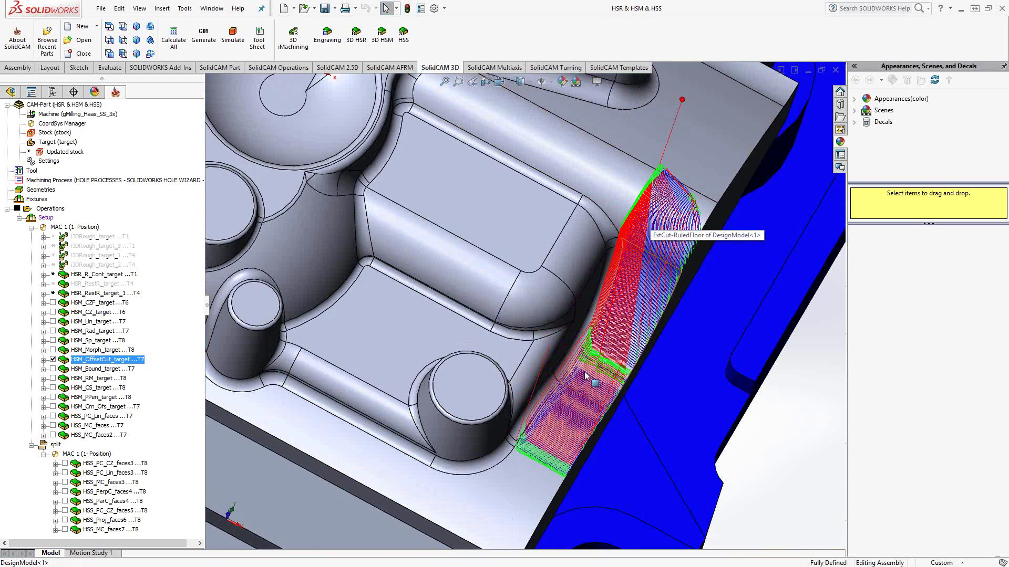
pyautogui.moveTo(593, 371); pyautogui.dragTo(636, 252, button='middle')
pyautogui.scroll(-6, 634, 251)
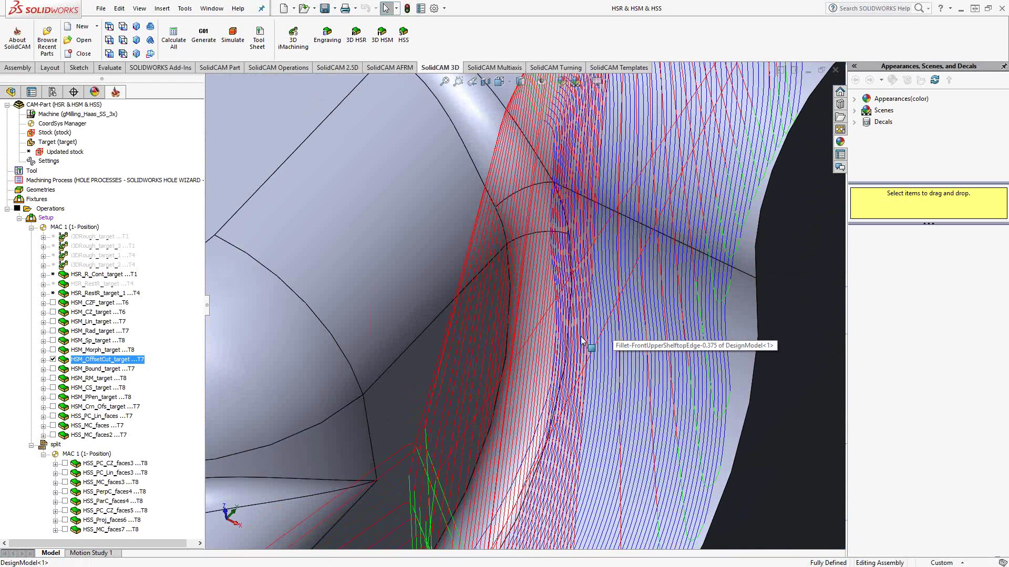
pyautogui.click(52, 360)
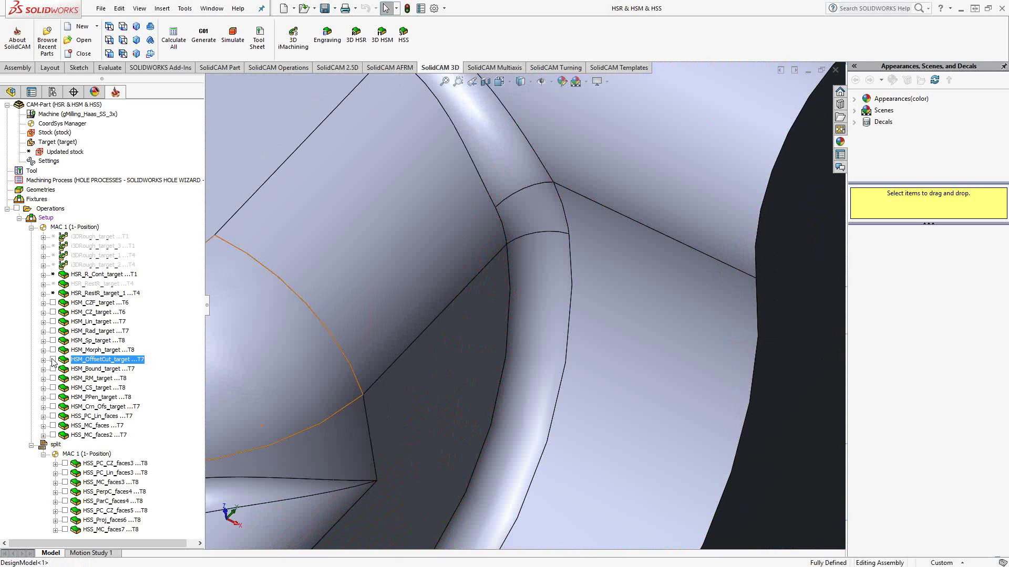
# Open the HSM_Bound_target operation, review its passes, preview the auto-created drive boundary around the part, and close it without changes.
pyautogui.doubleClick(104, 370)
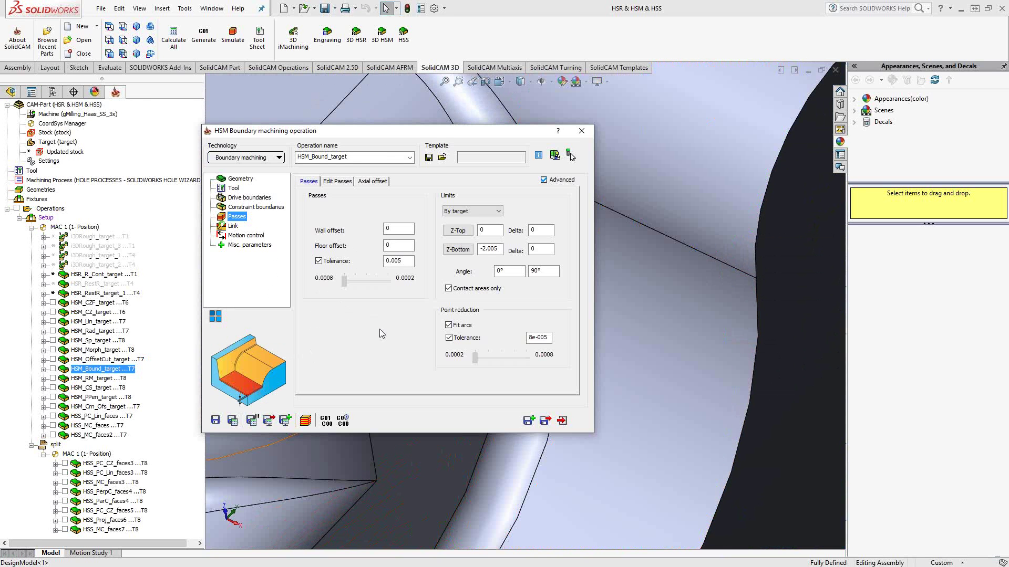
pyautogui.click(247, 198)
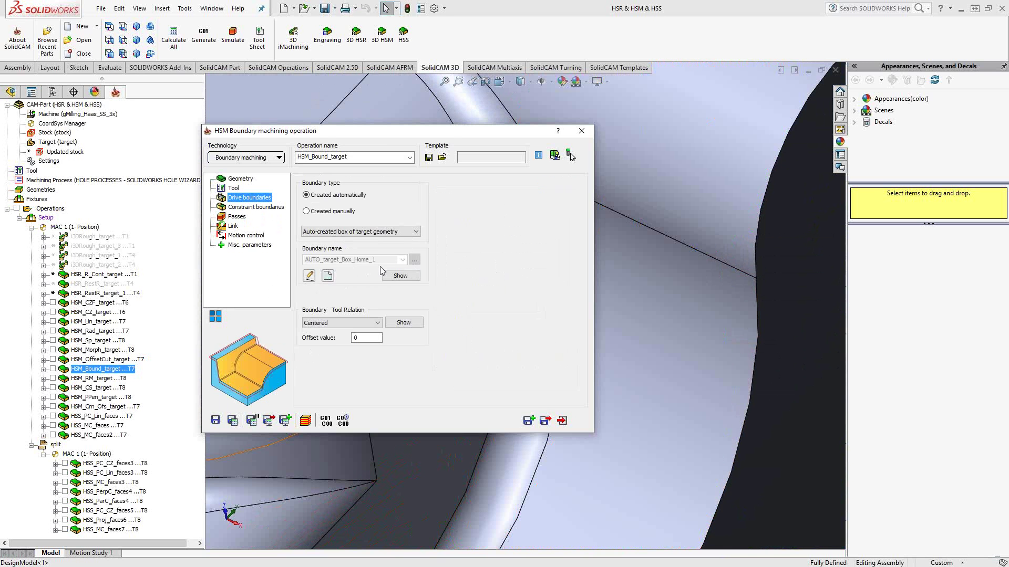
pyautogui.click(400, 276)
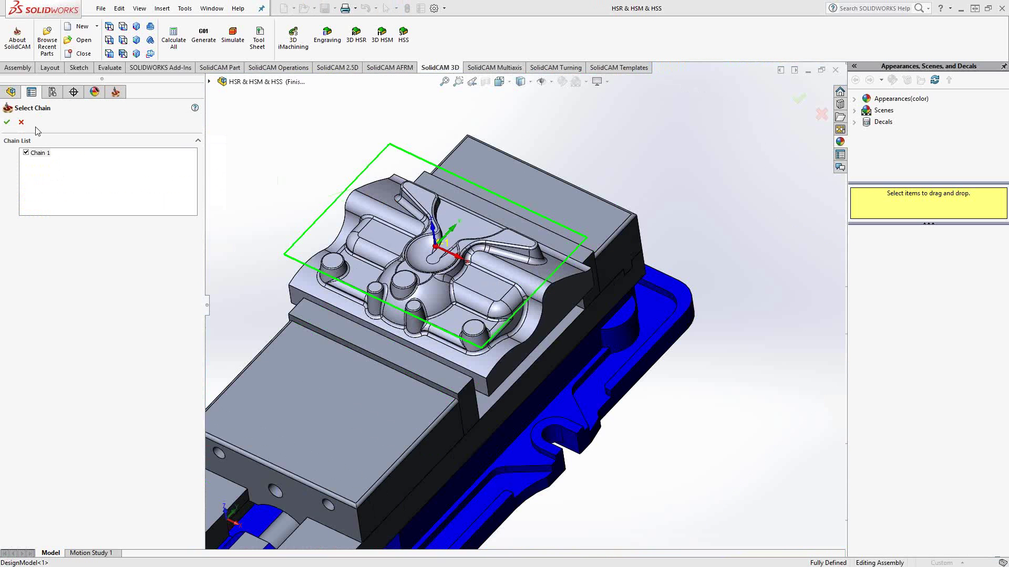
pyautogui.click(22, 122)
pyautogui.click(589, 125)
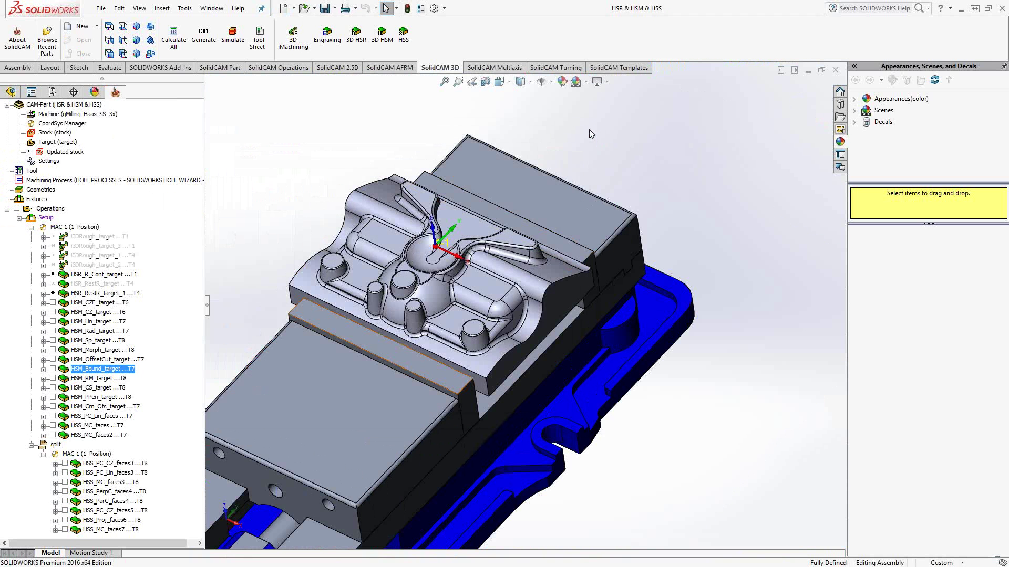
# Display the HSM_Bound_target toolpath, inspect it along the part's outer edges, and hide it.
pyautogui.click(53, 368)
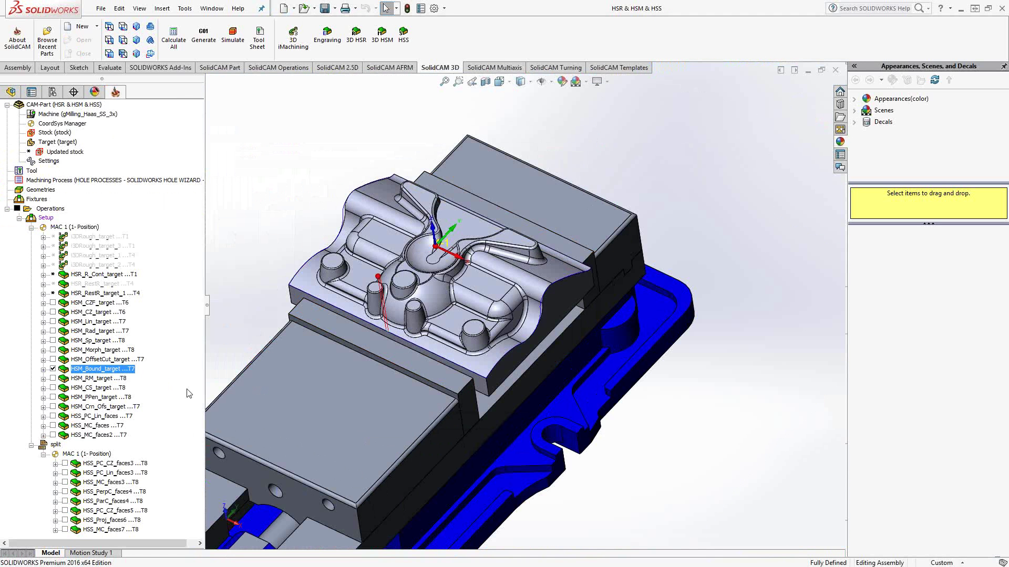
pyautogui.scroll(-5, 399, 286)
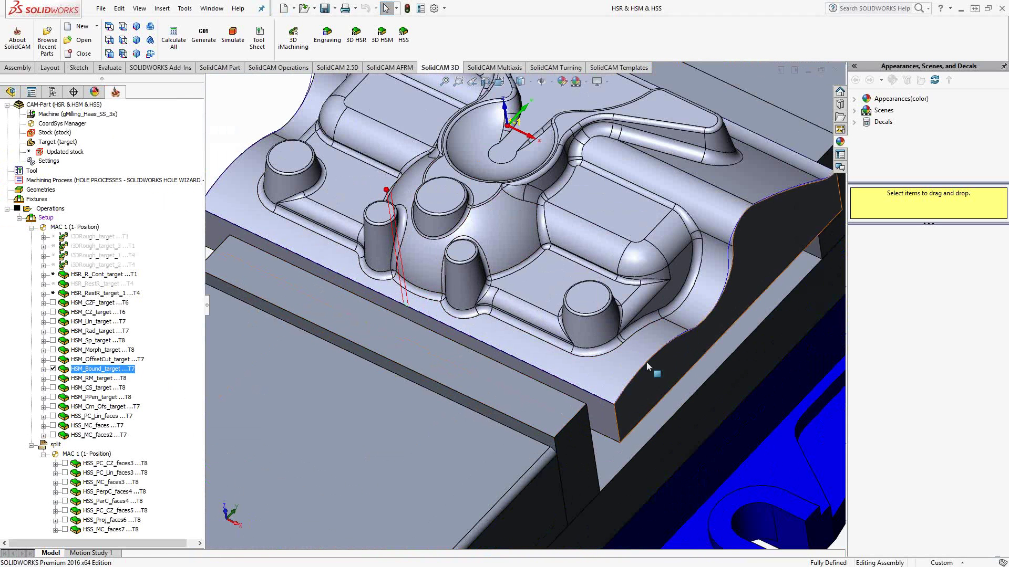
pyautogui.click(53, 368)
pyautogui.click(53, 369)
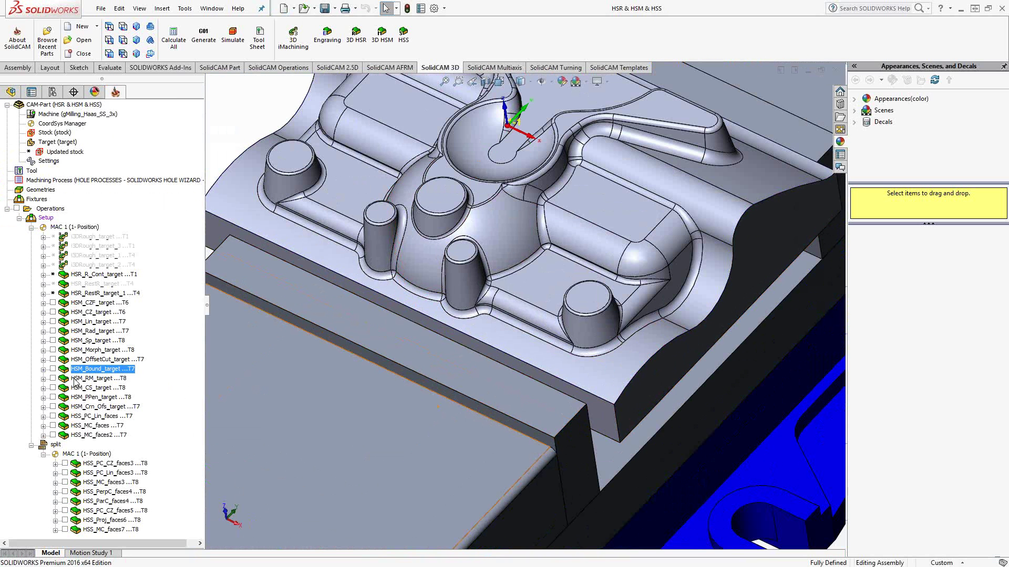
# Open the HSM_RM_target operation, review its tool, constraint boundaries, reference tool and passes including bitangency angle, and close it without changes.
pyautogui.doubleClick(92, 379)
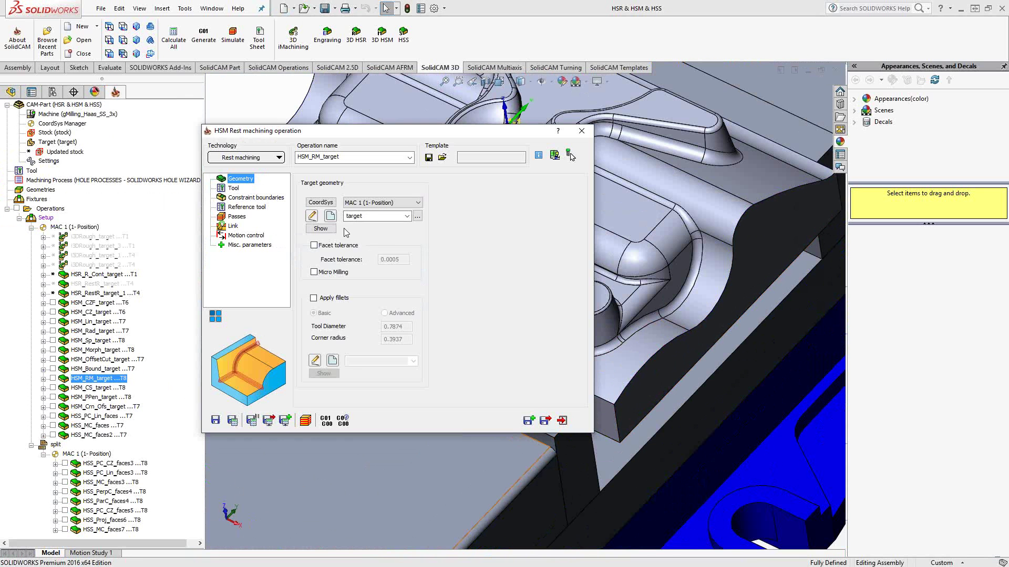
pyautogui.click(232, 189)
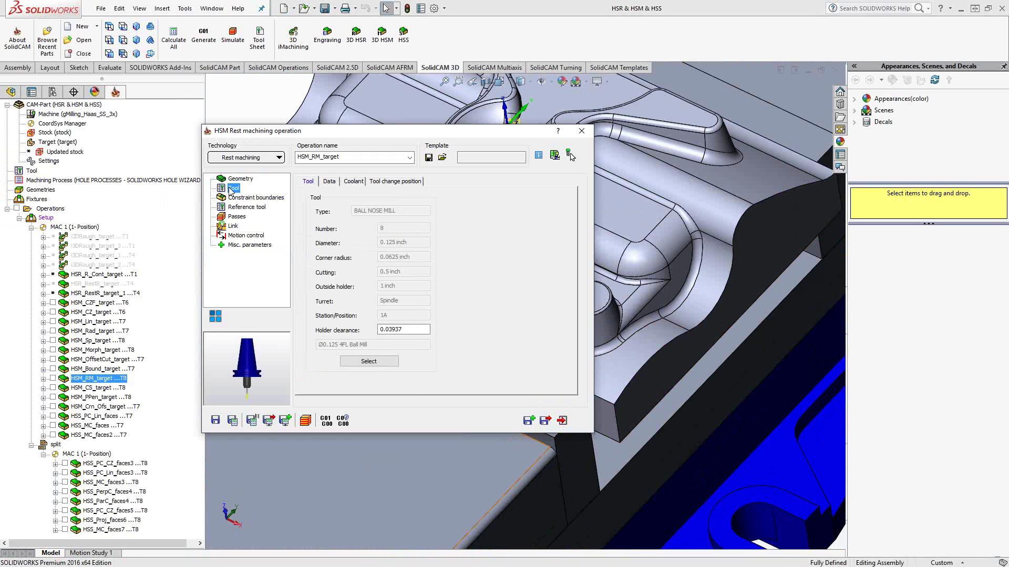
pyautogui.click(243, 199)
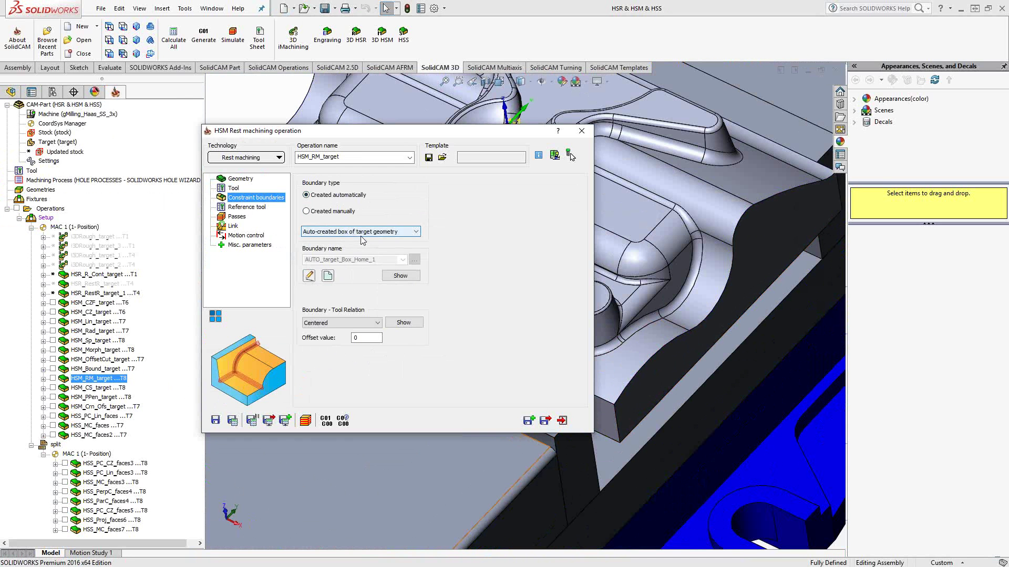
pyautogui.click(244, 208)
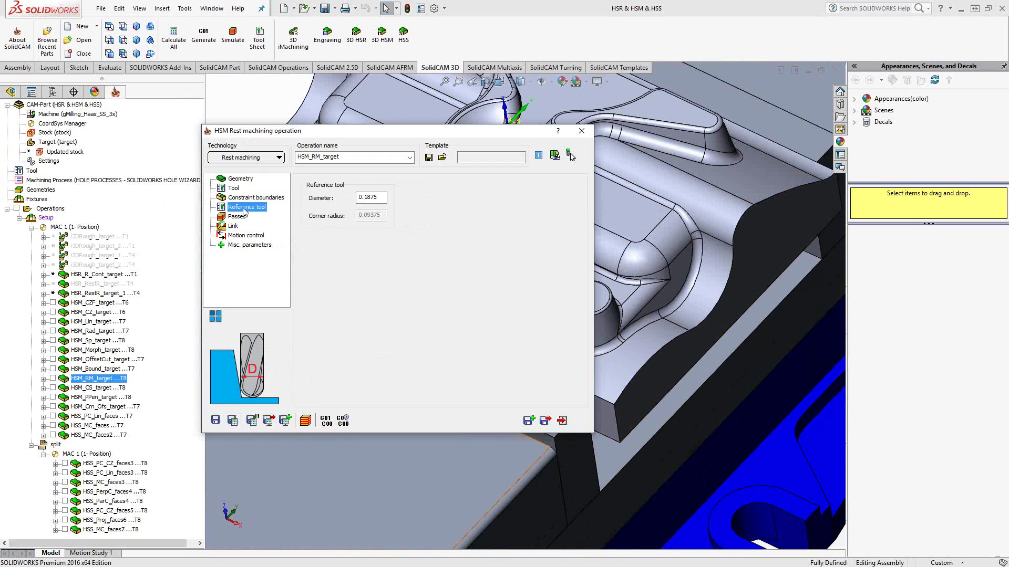
pyautogui.click(236, 217)
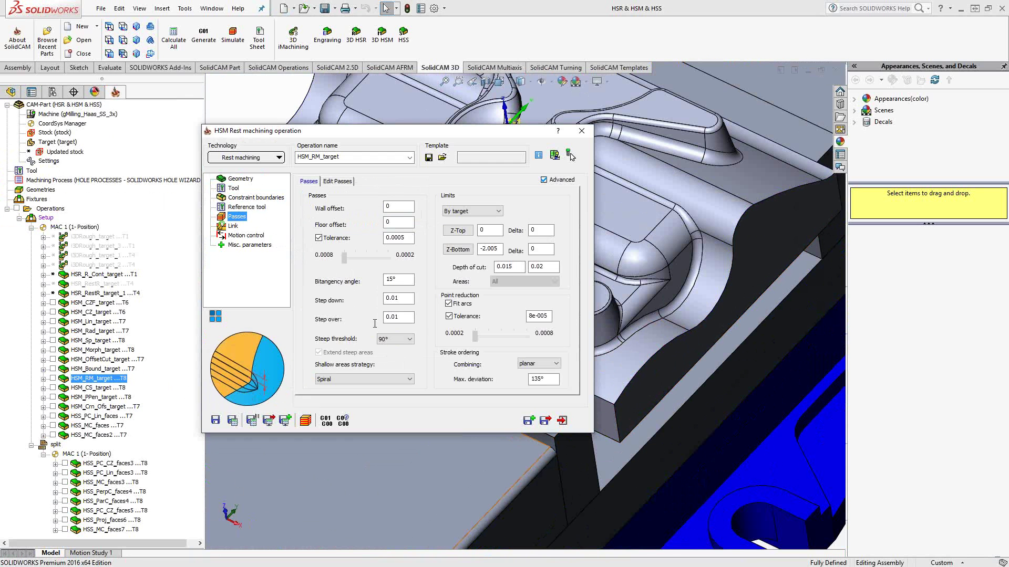
pyautogui.doubleClick(399, 299)
pyautogui.press('Tab')
pyautogui.doubleClick(405, 279)
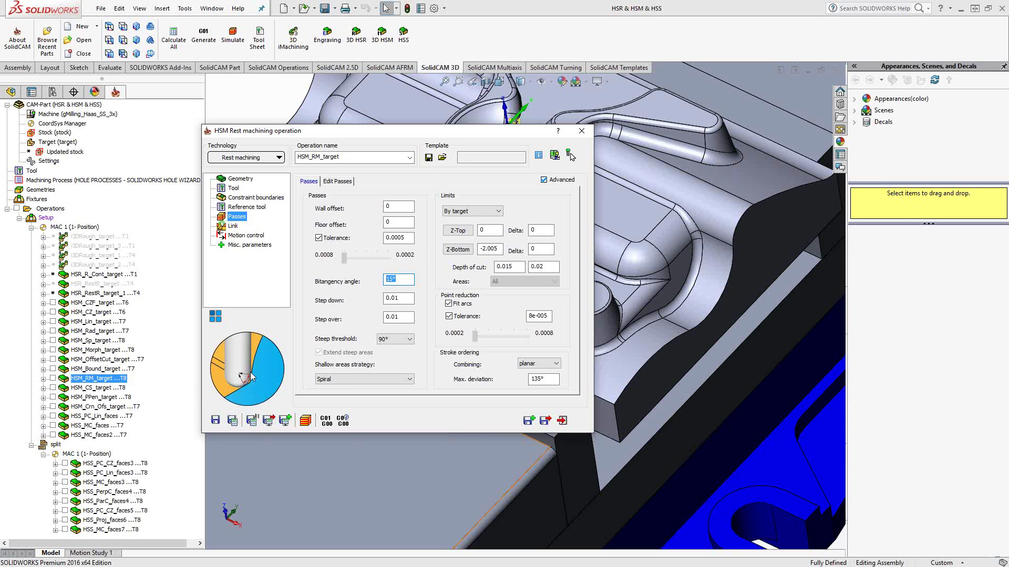
pyautogui.click(562, 420)
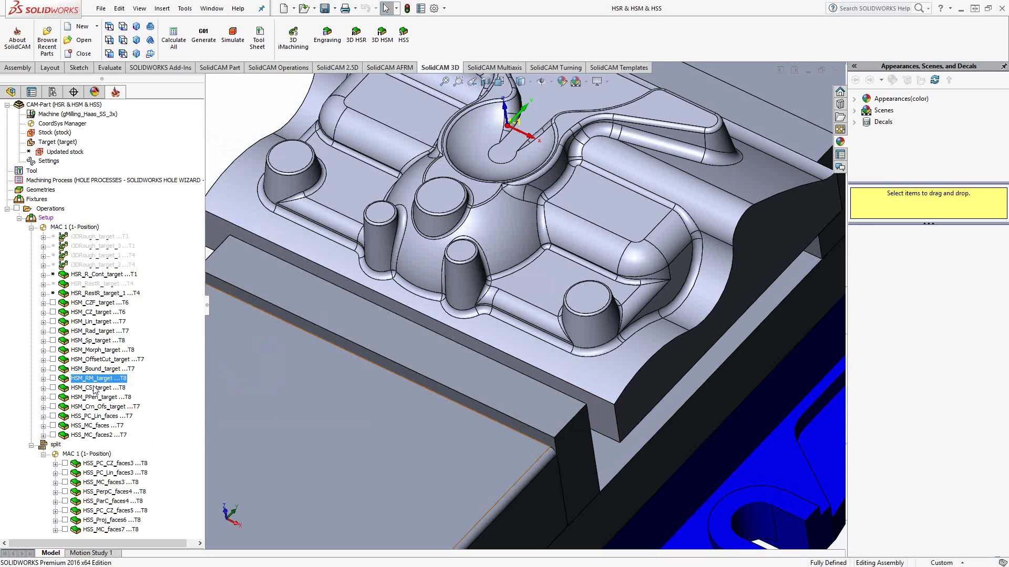
# Display the HSM_RM_target toolpath, inspect it around the small bosses and along the dish floor corners, and hide it.
pyautogui.click(53, 378)
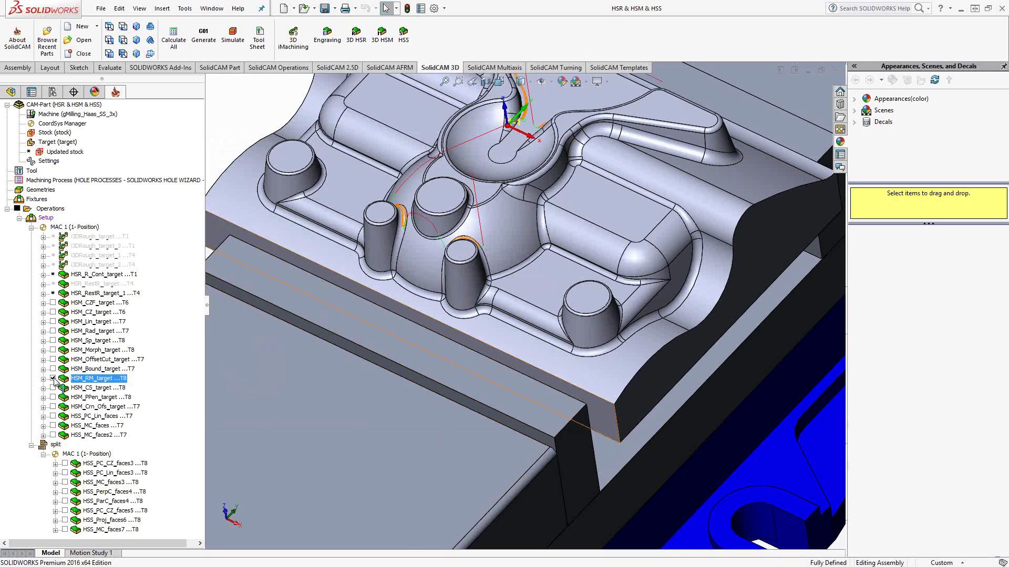
pyautogui.scroll(-5, 430, 222)
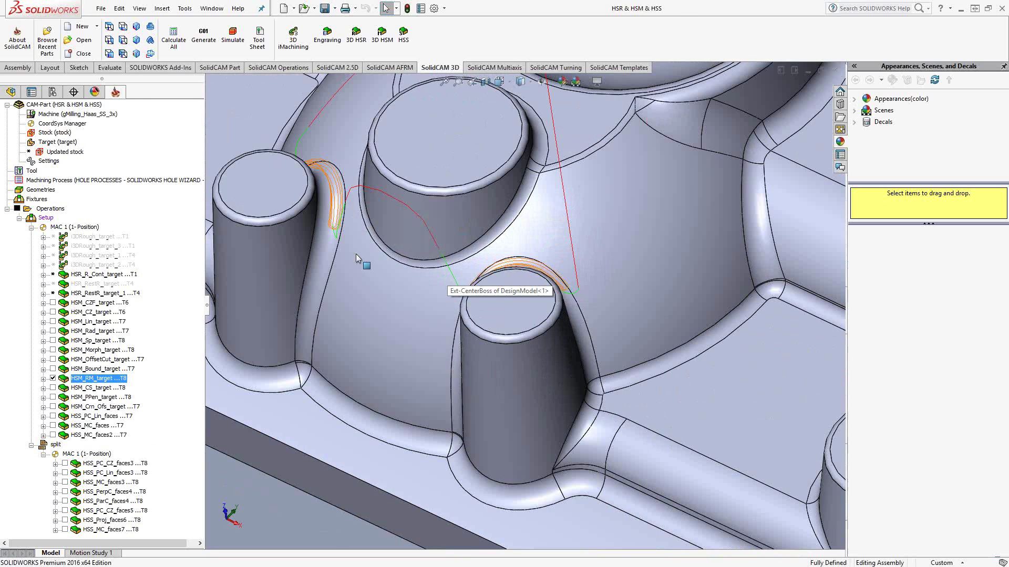
pyautogui.moveTo(355, 253); pyautogui.dragTo(340, 201, button='middle')
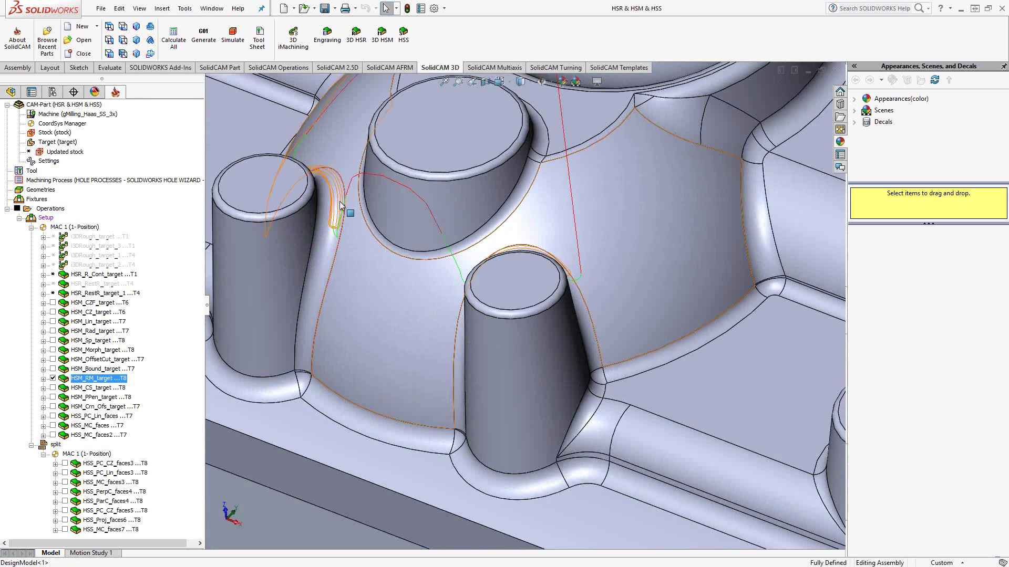
pyautogui.scroll(5, 339, 201)
pyautogui.scroll(-5, 569, 228)
pyautogui.moveTo(569, 228); pyautogui.dragTo(578, 333, button='middle')
pyautogui.scroll(-3, 578, 333)
pyautogui.scroll(-2, 578, 334)
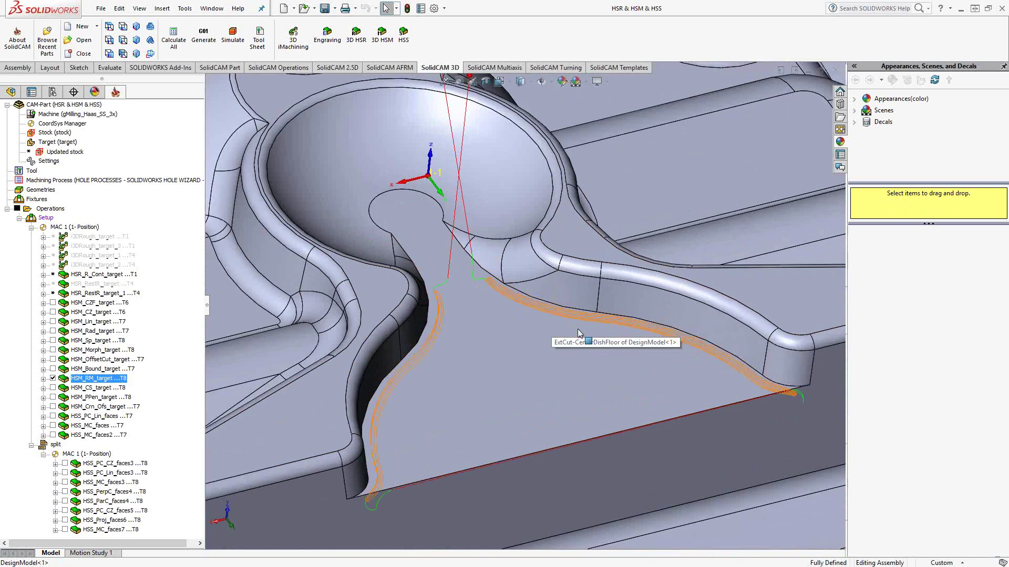
pyautogui.scroll(-1, 578, 333)
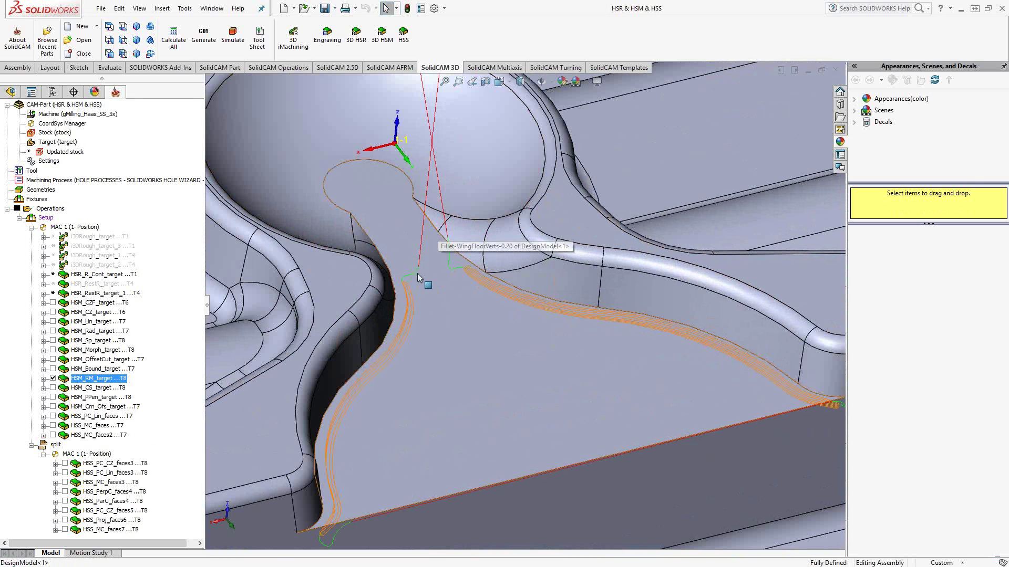
pyautogui.click(52, 378)
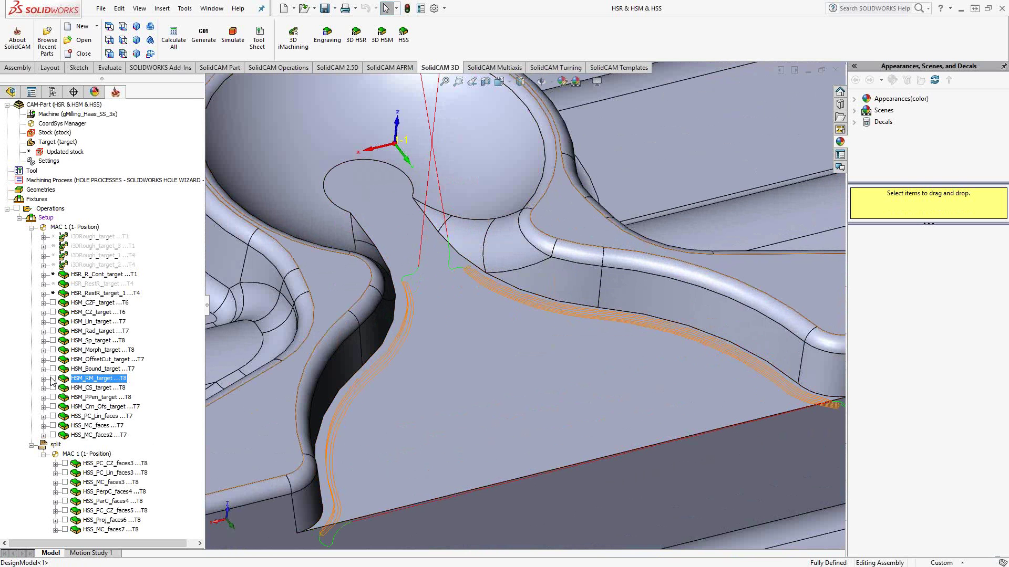
# Open the HSM_CS_target operation, review its horizontal and vertical step over, and close it without changes.
pyautogui.doubleClick(81, 389)
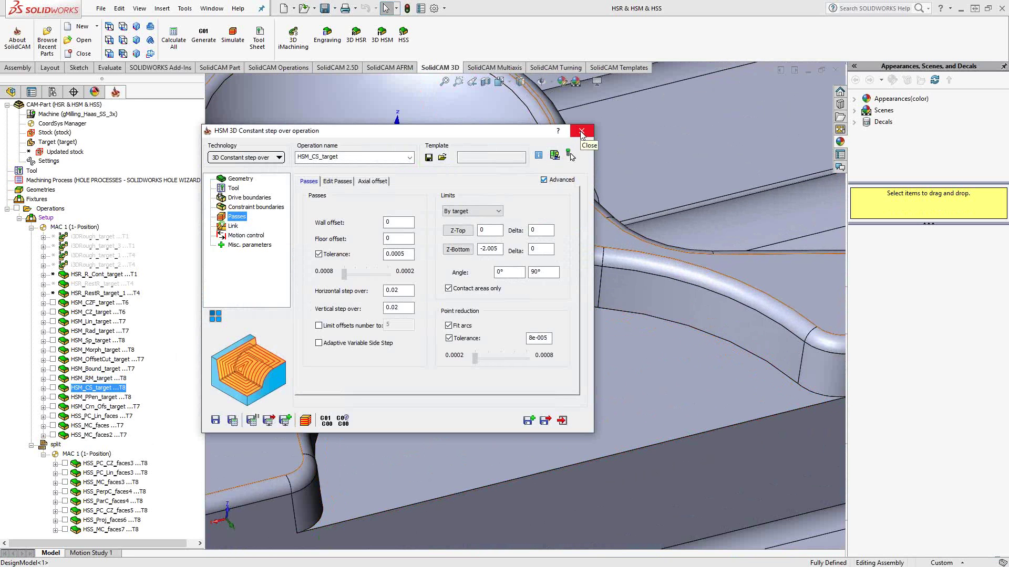
pyautogui.click(582, 133)
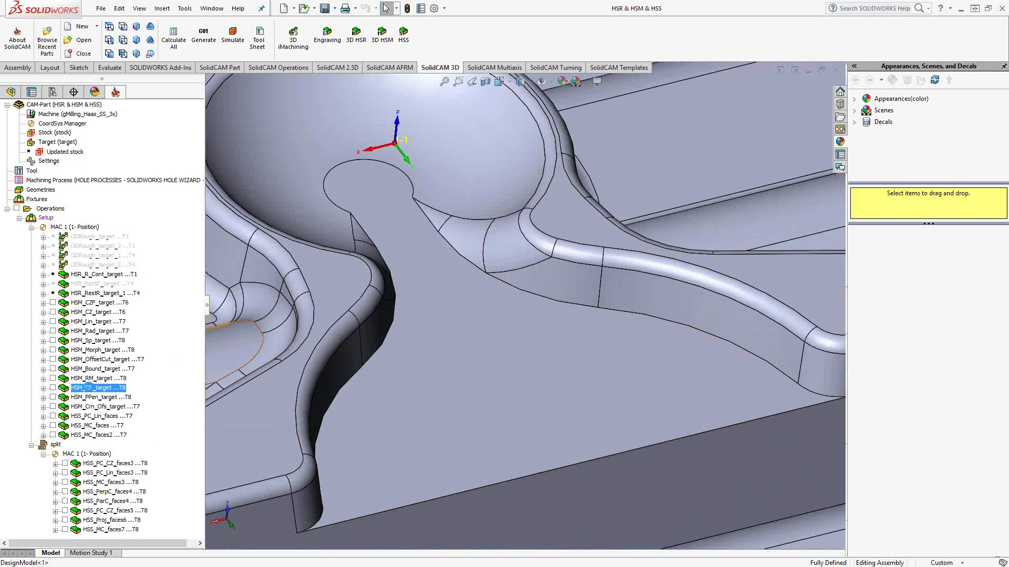
pyautogui.doubleClick(88, 387)
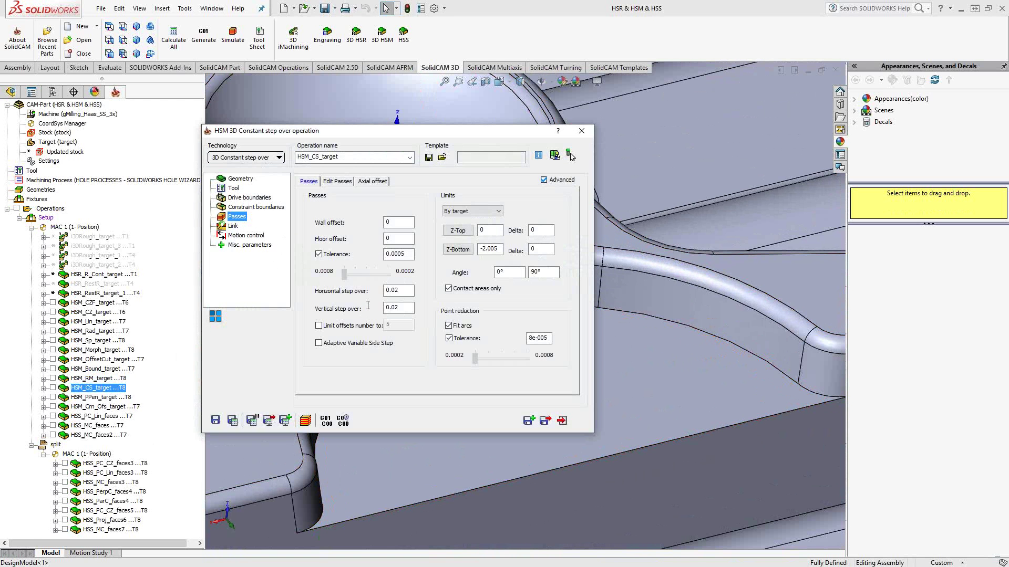
pyautogui.click(386, 291)
pyautogui.click(387, 308)
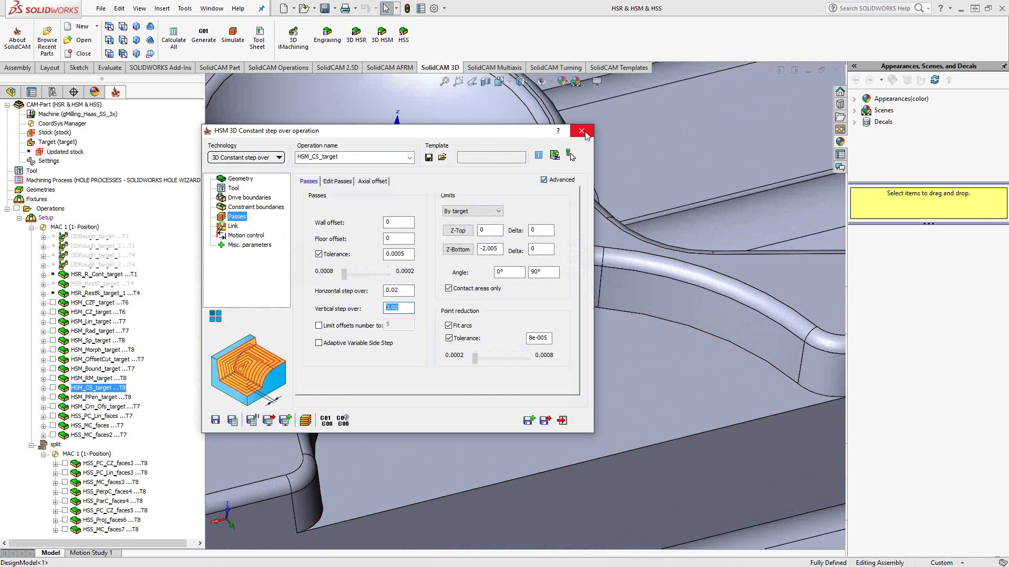
pyautogui.click(582, 131)
# View the part from above and preview the first 3D Constant geometry of HSM_CS_target beside the central dish.
pyautogui.rightClick(536, 373)
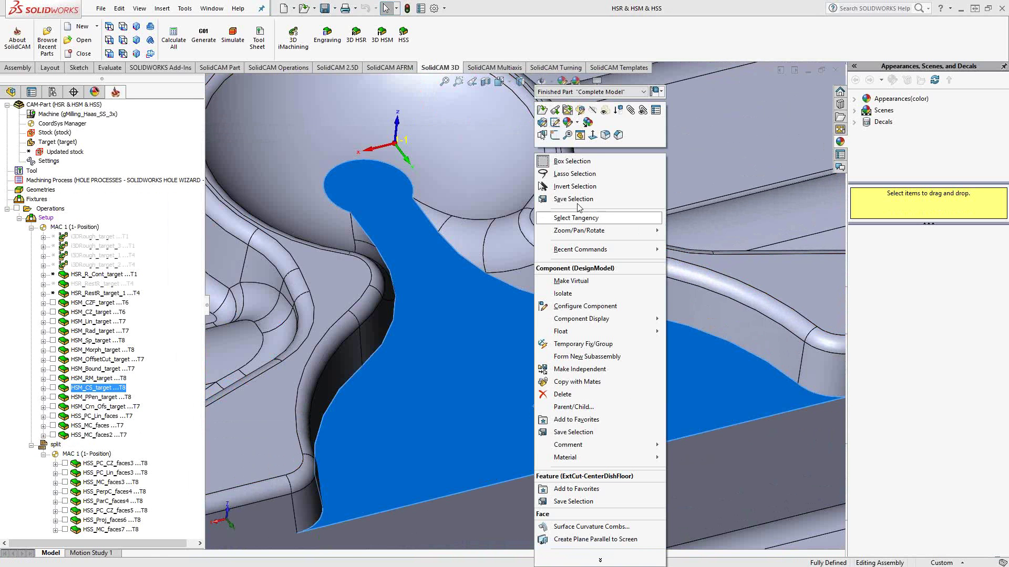
pyautogui.hotkey('ctrl', '8')
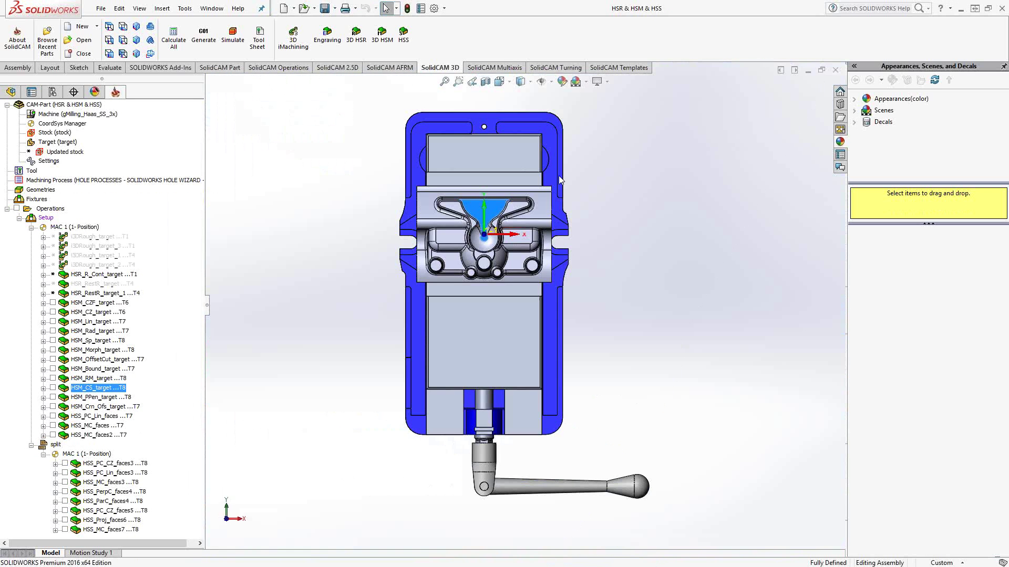
pyautogui.scroll(-5, 496, 189)
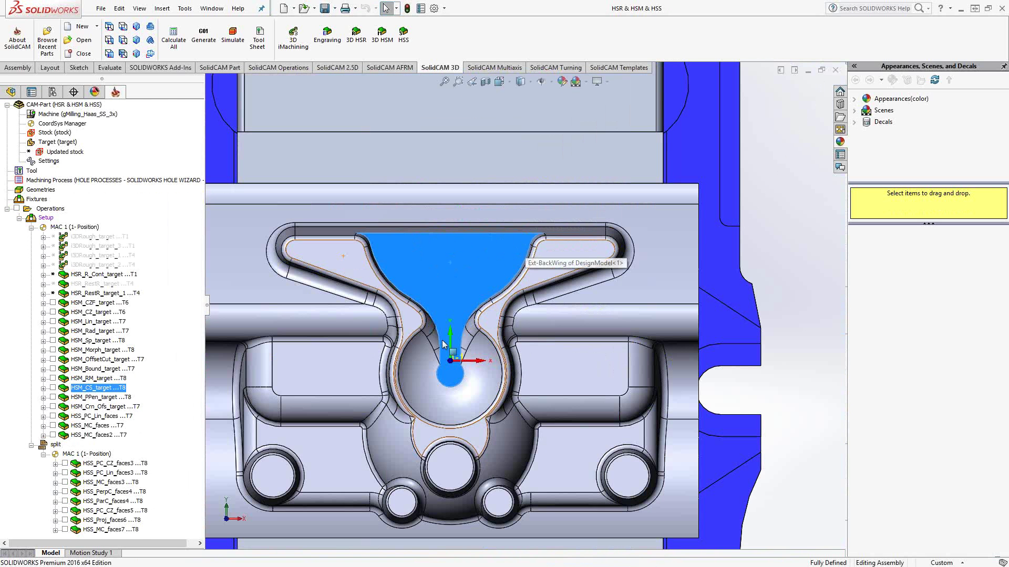
pyautogui.click(44, 389)
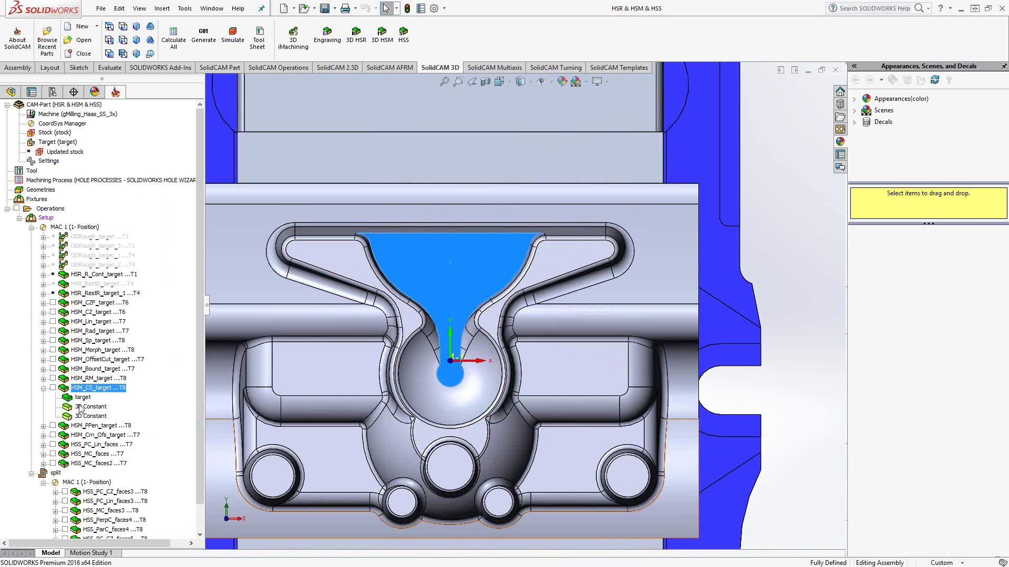
pyautogui.rightClick(80, 407)
pyautogui.click(107, 411)
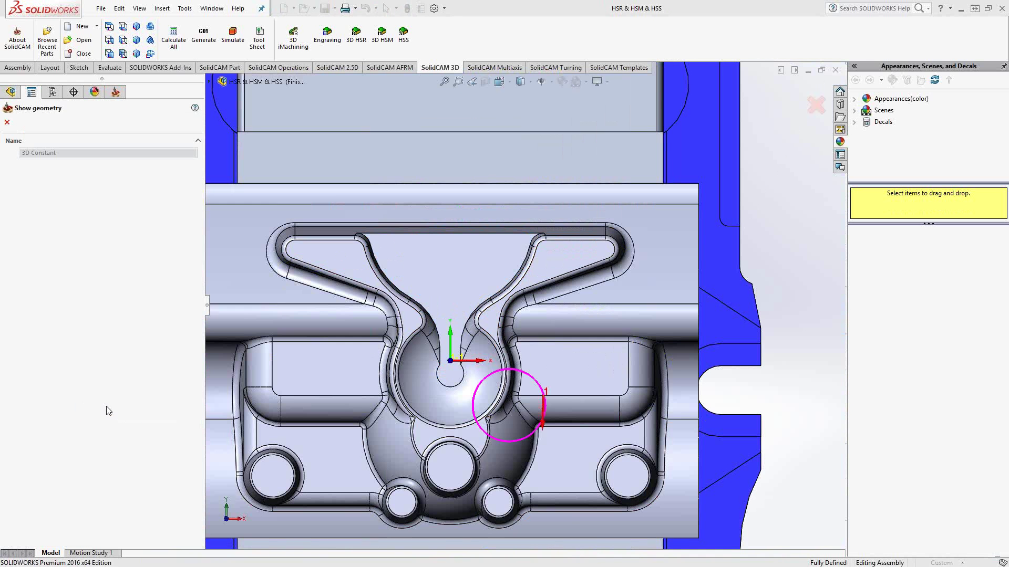
pyautogui.scroll(-3, 527, 410)
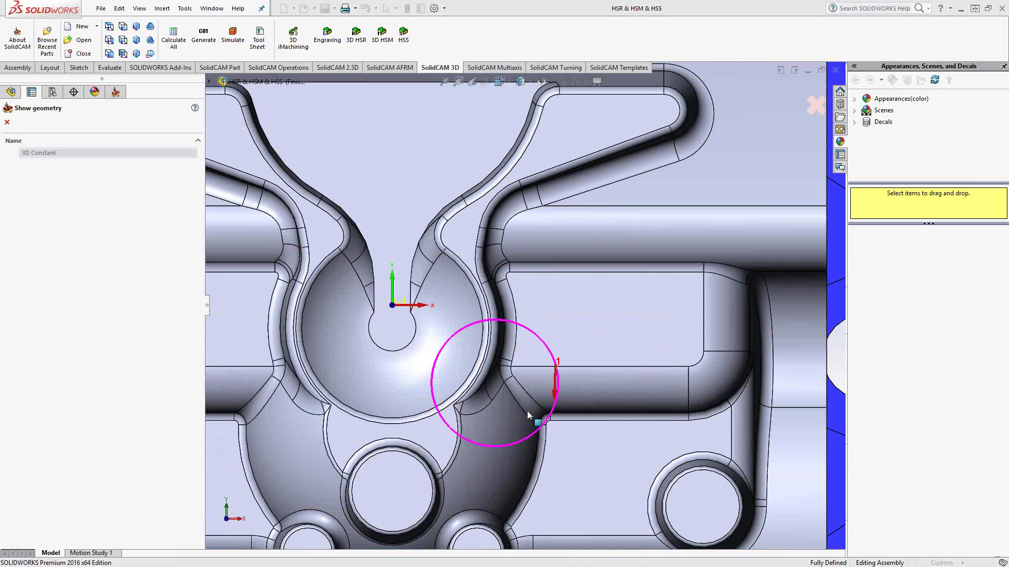
pyautogui.scroll(-2, 476, 405)
pyautogui.click(7, 122)
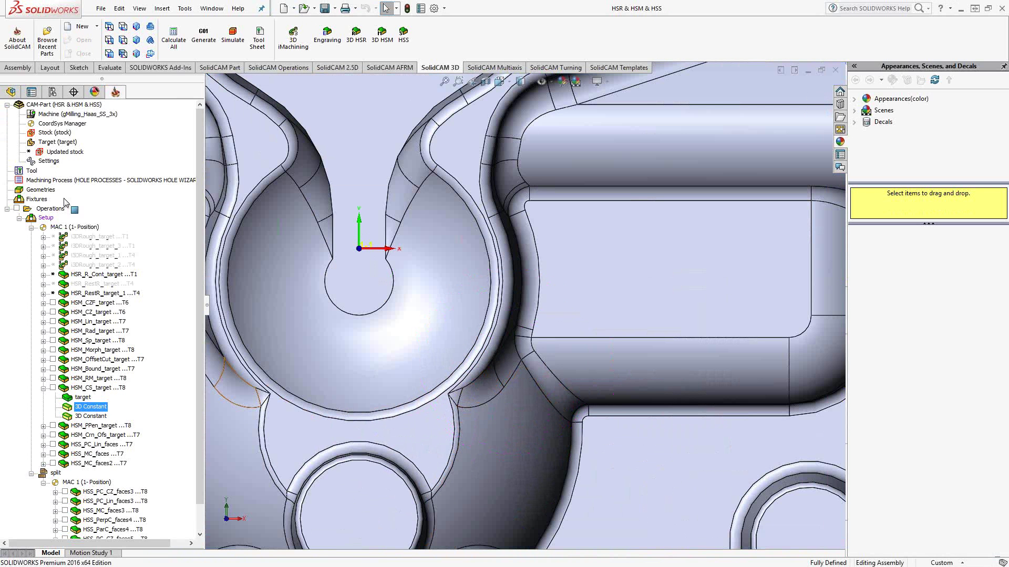
# Display the HSM_CS_target toolpath, inspect its passes over the dish rim and adjoining fillets, and hide it.
pyautogui.click(53, 388)
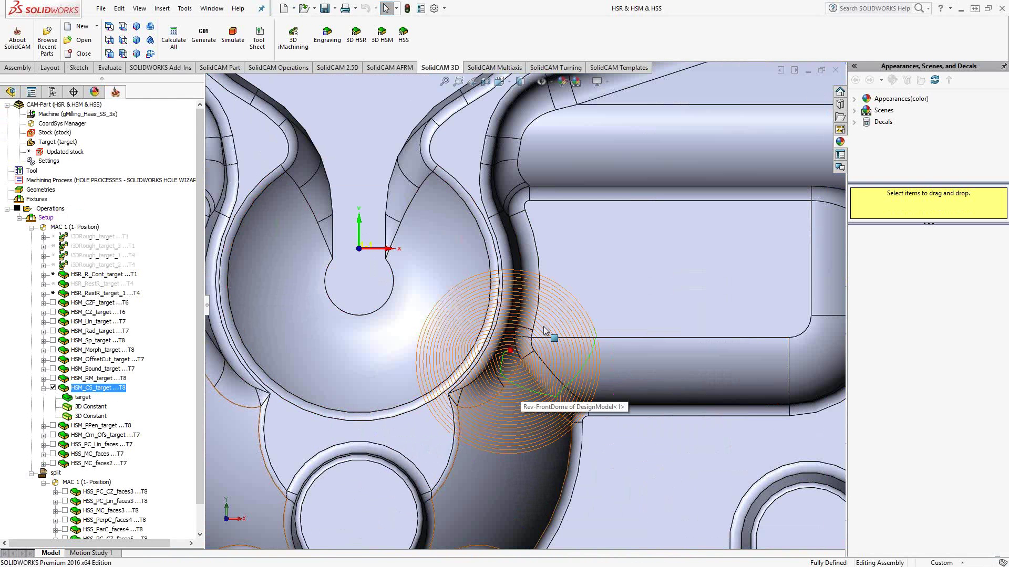
pyautogui.moveTo(494, 474); pyautogui.dragTo(561, 388, button='middle')
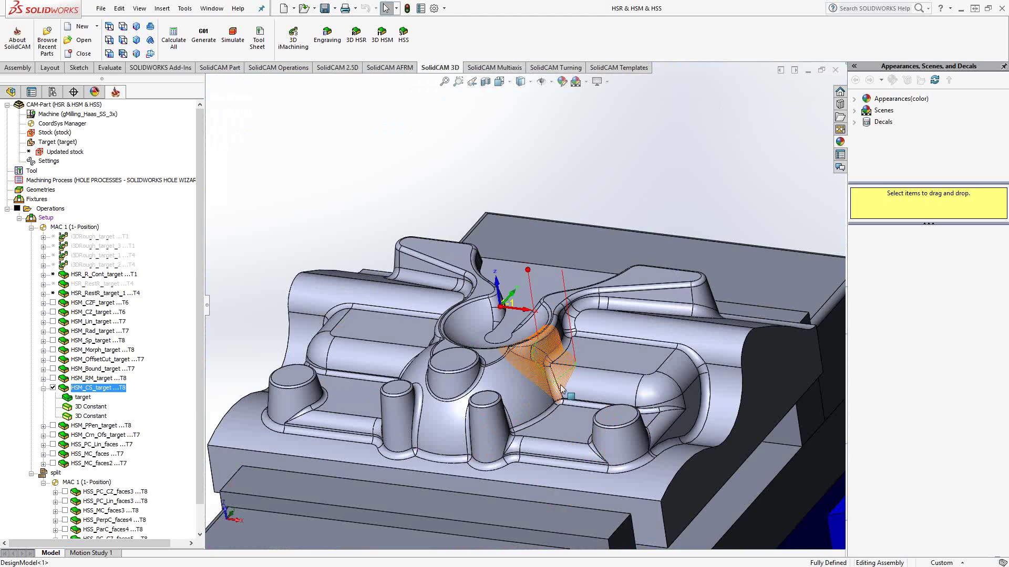
pyautogui.scroll(-6, 561, 388)
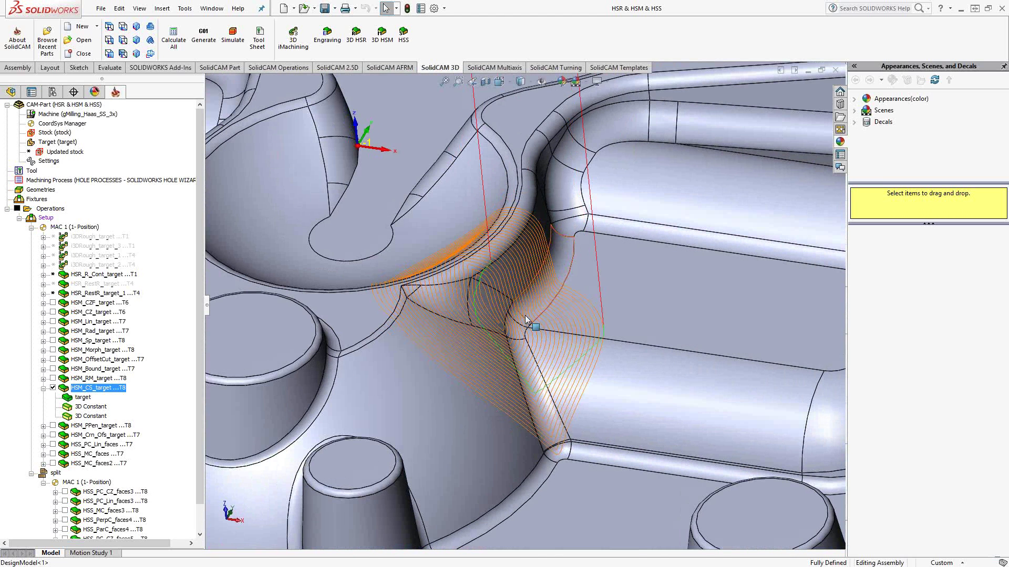
pyautogui.click(43, 388)
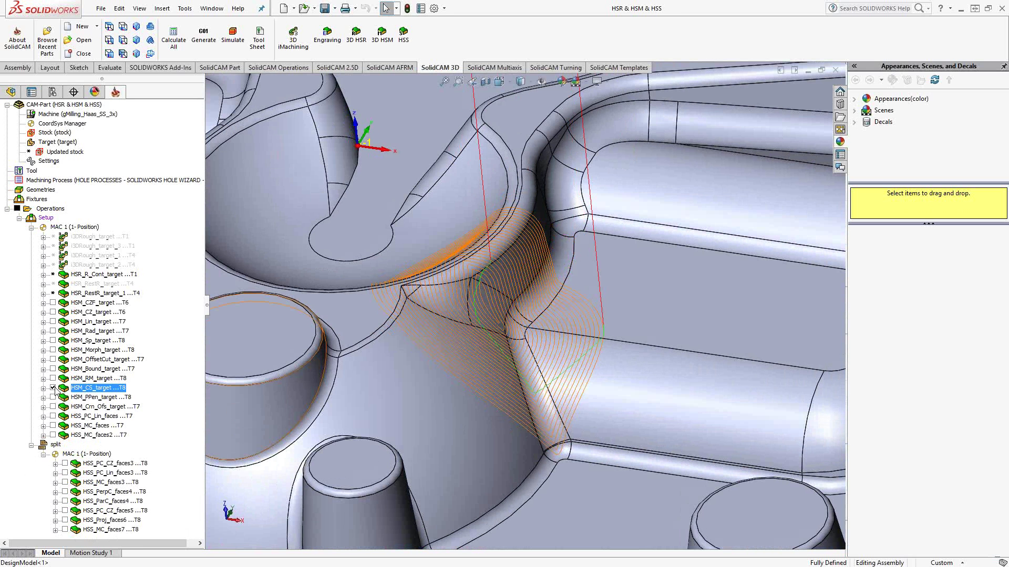
pyautogui.click(53, 388)
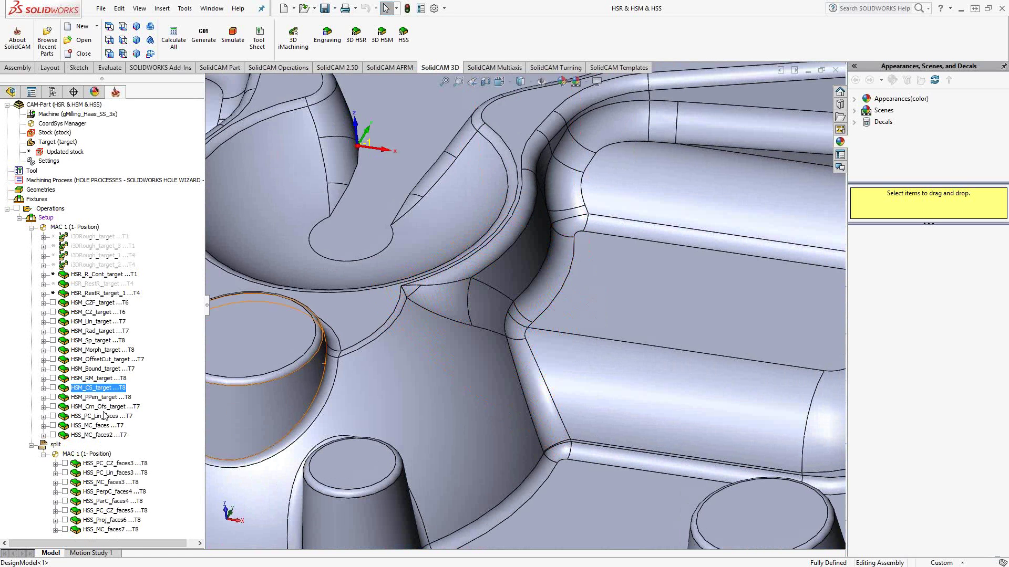
# Open the HSM_PPen_target operation, review its pencil passes, step overs and offset limit, and close it without changes.
pyautogui.doubleClick(89, 398)
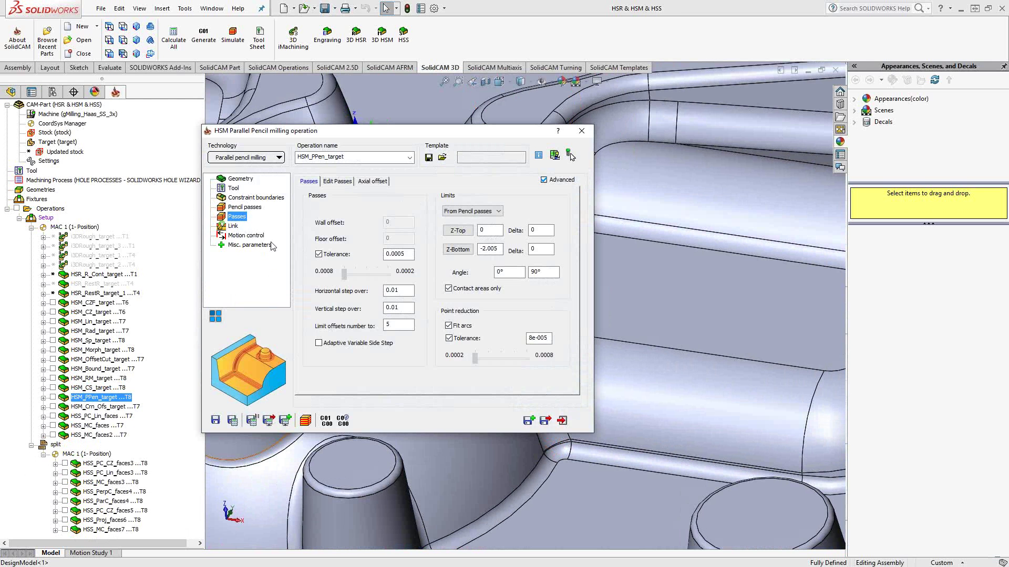
pyautogui.click(245, 207)
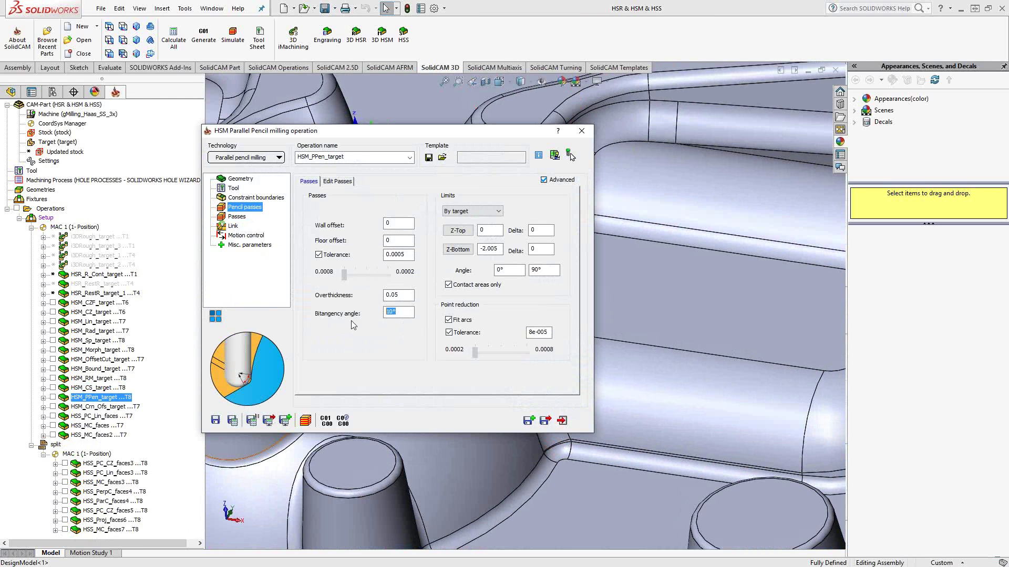
pyautogui.click(237, 216)
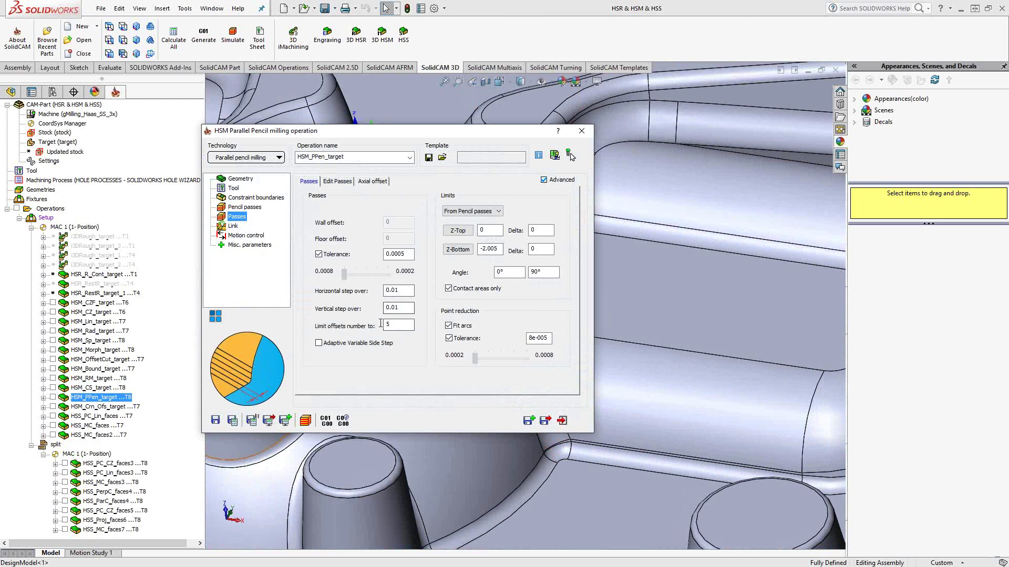
pyautogui.moveTo(398, 308); pyautogui.dragTo(388, 308)
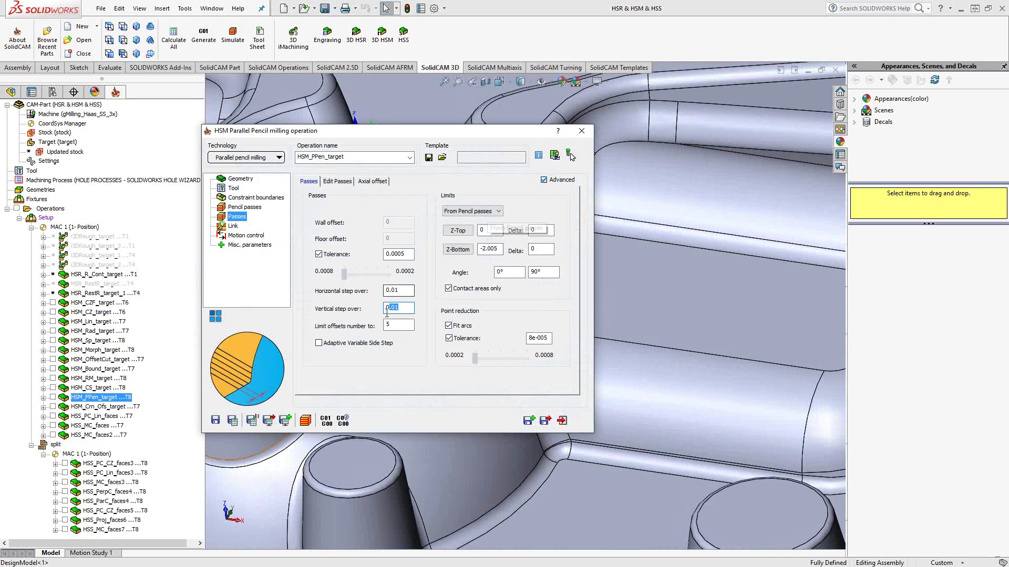
pyautogui.click(581, 131)
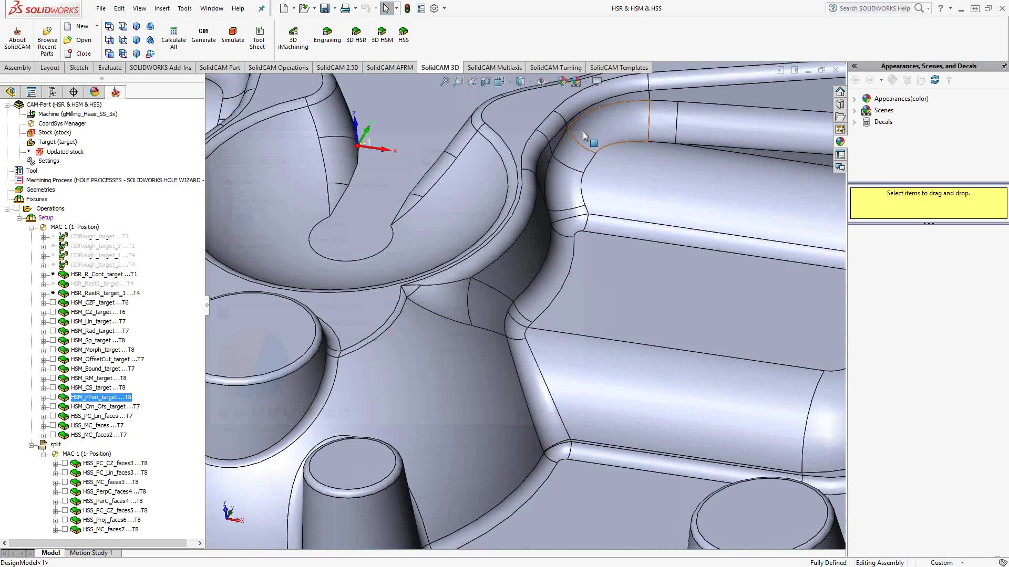
# Display the HSM_PPen_target toolpath, inspect its pencil passes around the bosses and pocket corners, and hide it.
pyautogui.click(52, 397)
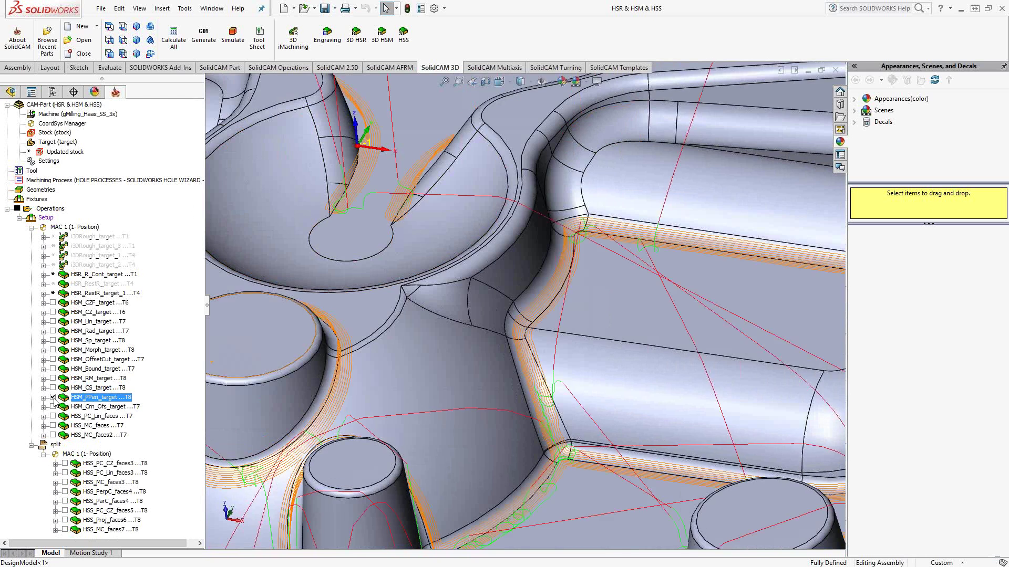
pyautogui.scroll(-5, 445, 391)
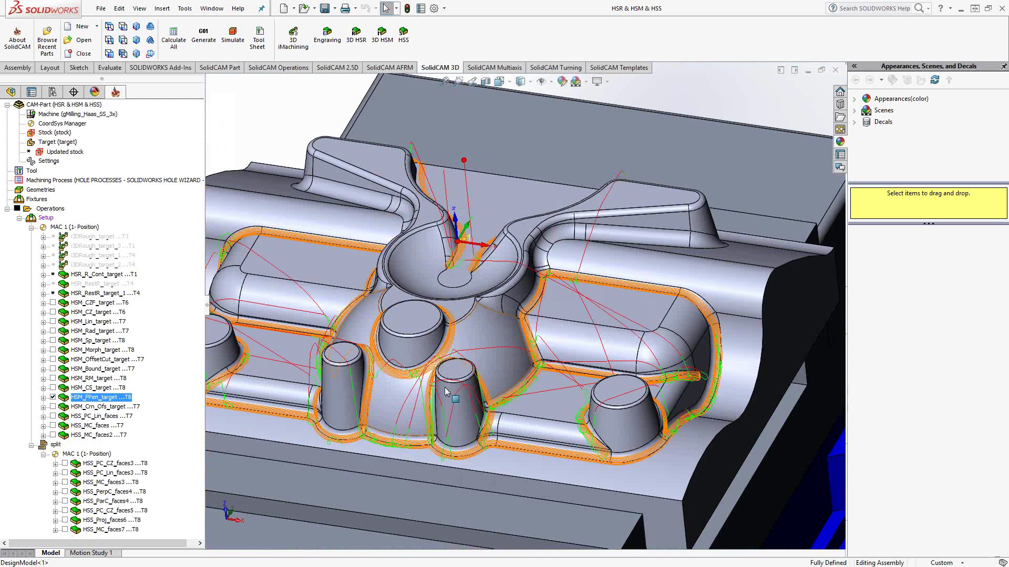
pyautogui.scroll(3, 423, 429)
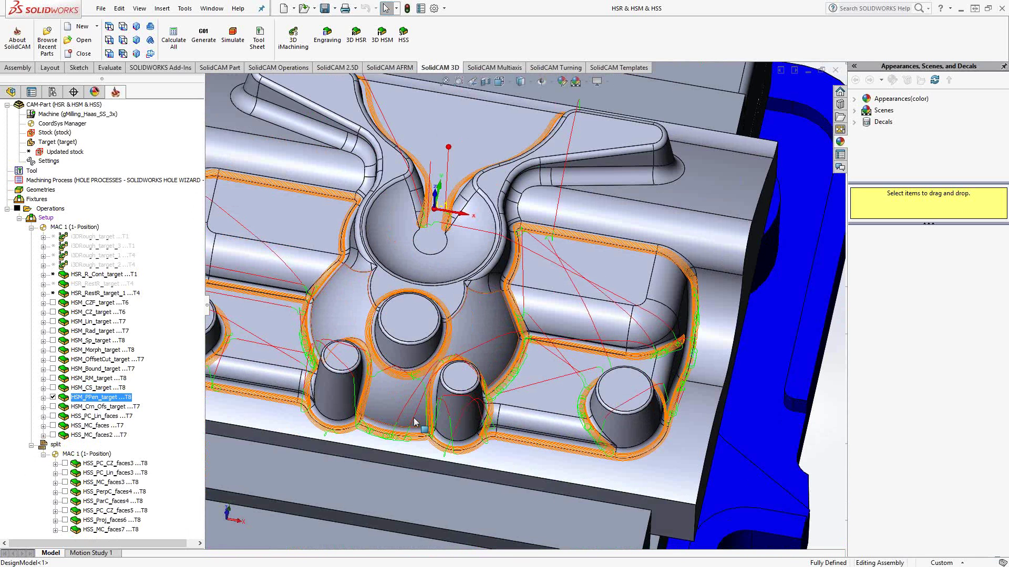
pyautogui.click(455, 379)
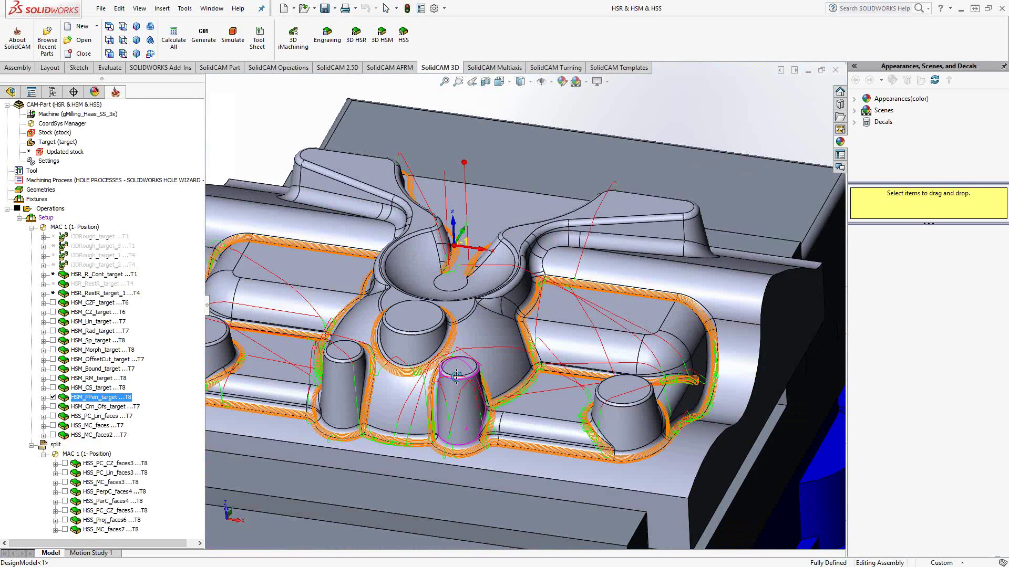
pyautogui.scroll(-5, 473, 394)
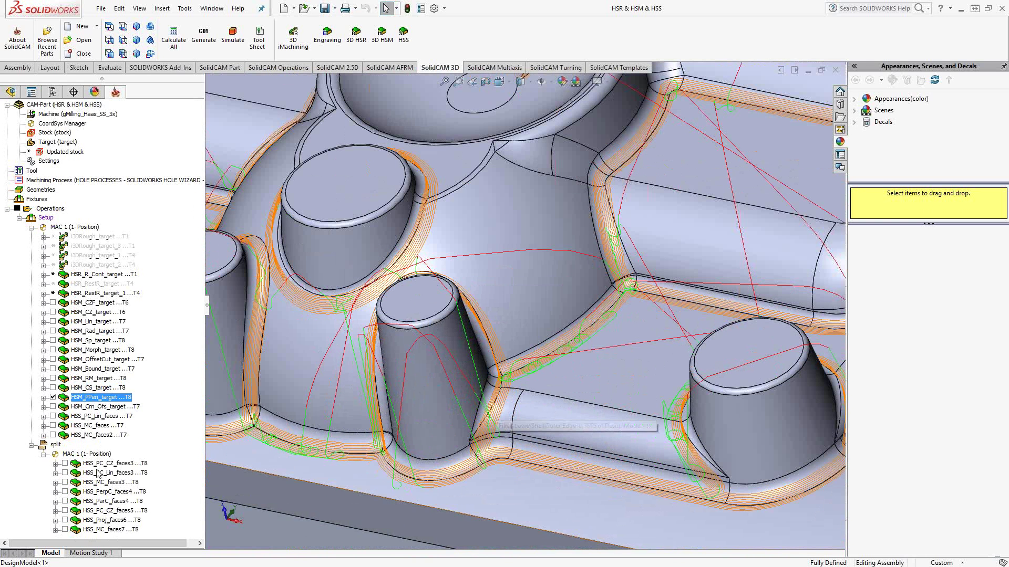
pyautogui.click(53, 397)
# Open the HSM_Crn_Ofs_target operation, review its step overs and angle limits, and close it without changes.
pyautogui.doubleClick(84, 409)
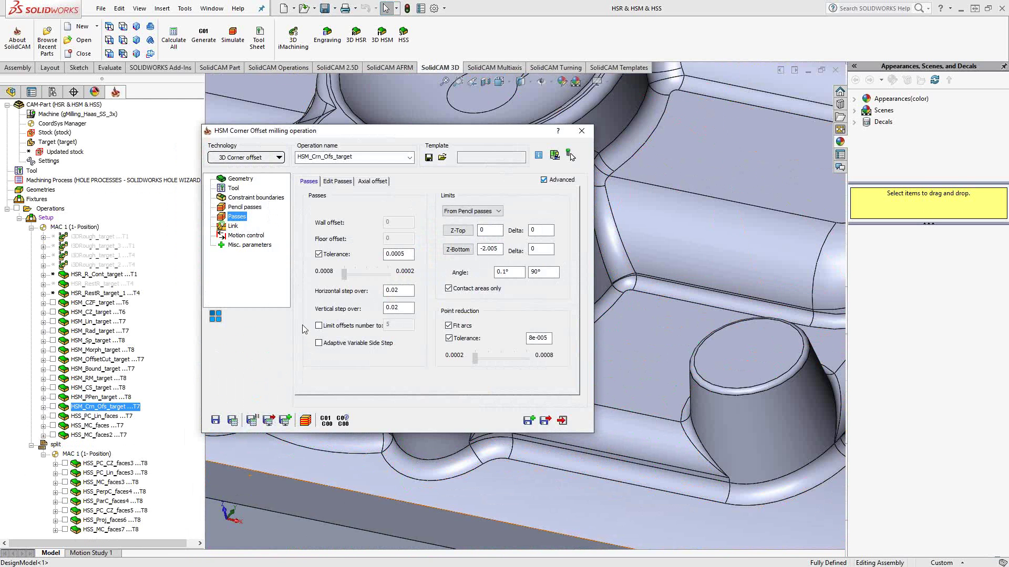
pyautogui.moveTo(512, 271)
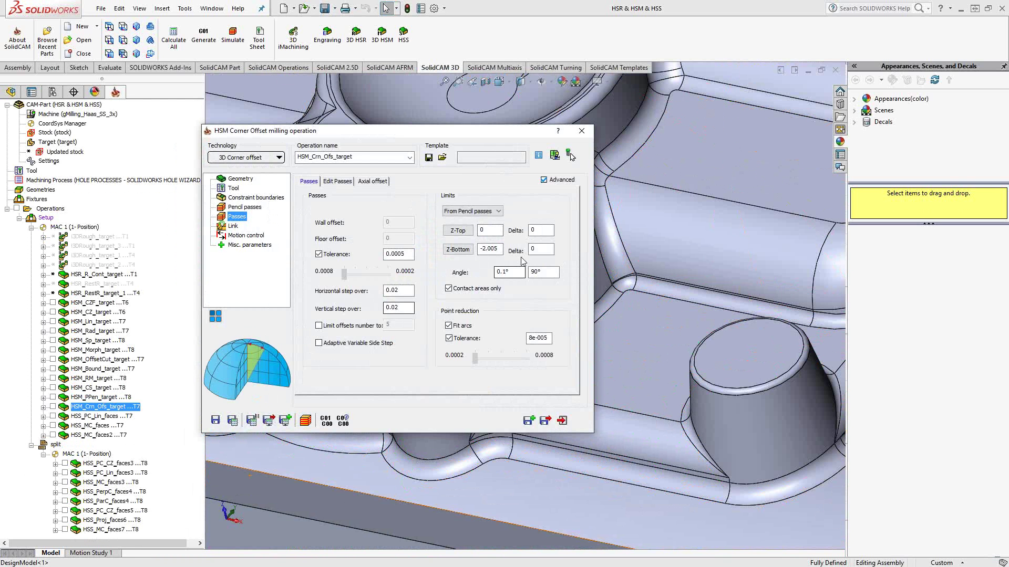
pyautogui.moveTo(522, 272); pyautogui.dragTo(494, 273)
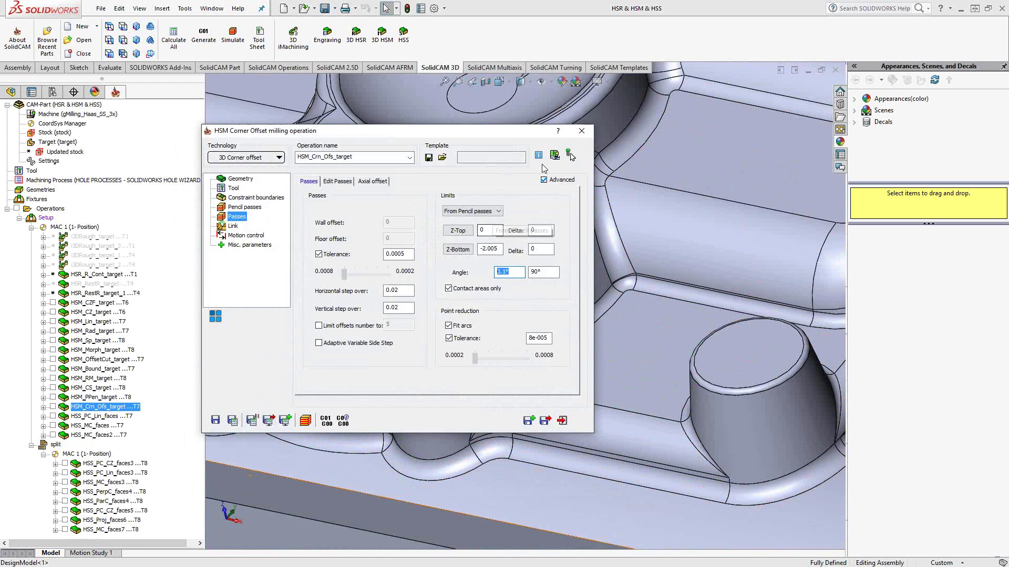
pyautogui.click(581, 131)
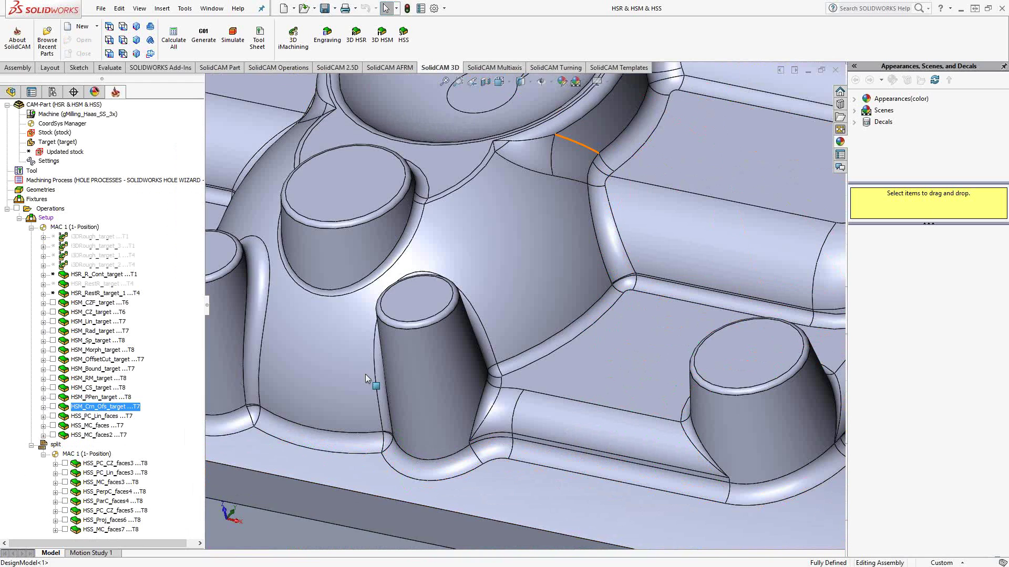
# Display the HSM_Crn_Ofs_target toolpath, inspect its offset passes around the bosses and front dome, and hide it.
pyautogui.click(52, 407)
pyautogui.scroll(10, 387, 294)
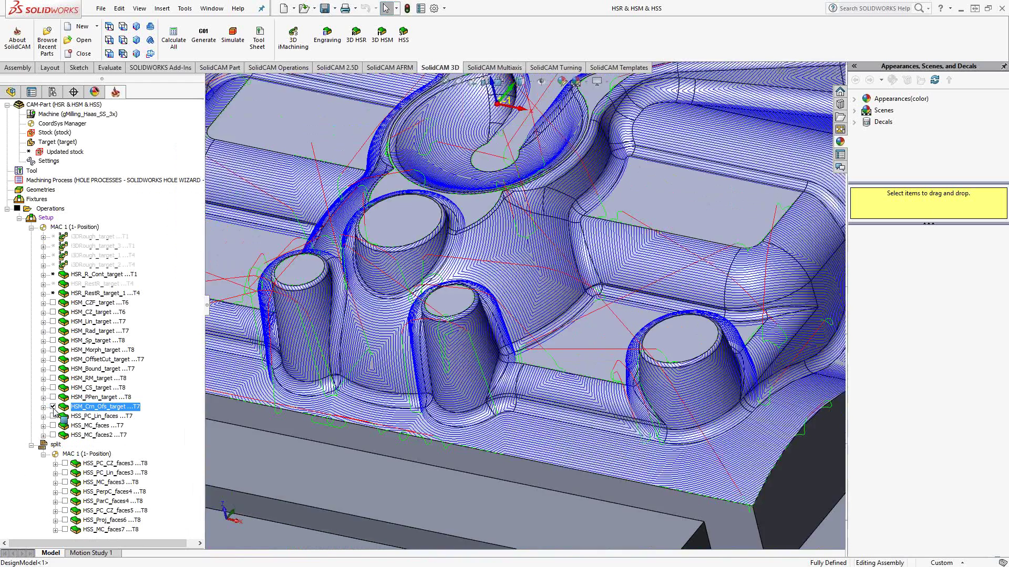
pyautogui.scroll(-5, 417, 322)
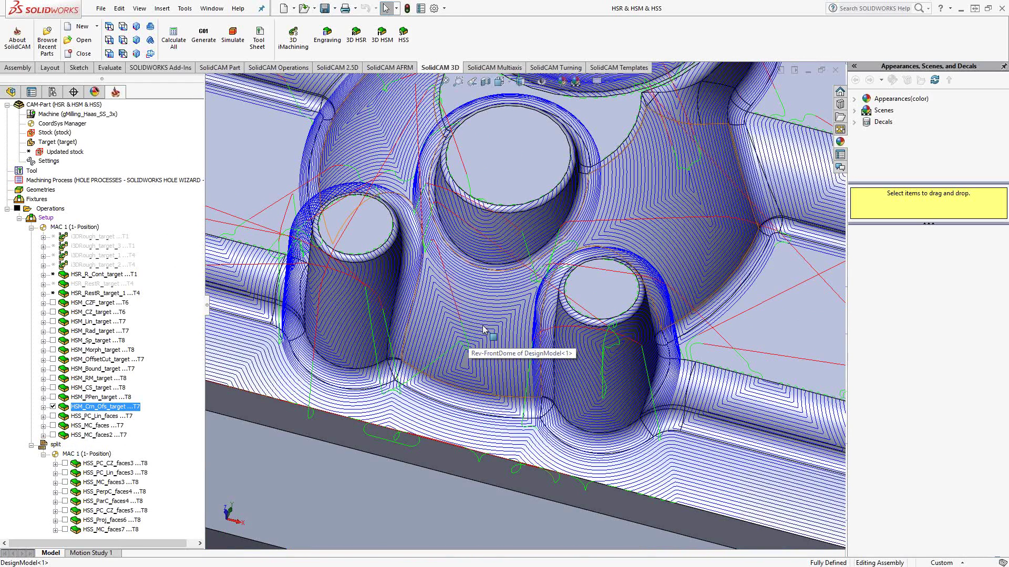
pyautogui.scroll(3, 491, 333)
pyautogui.scroll(-3, 694, 337)
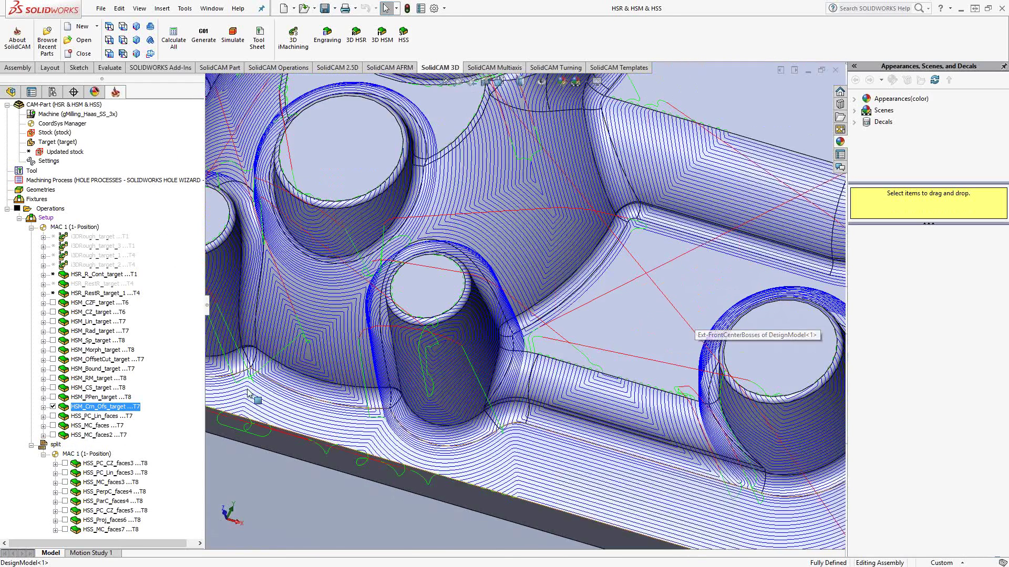
pyautogui.click(53, 407)
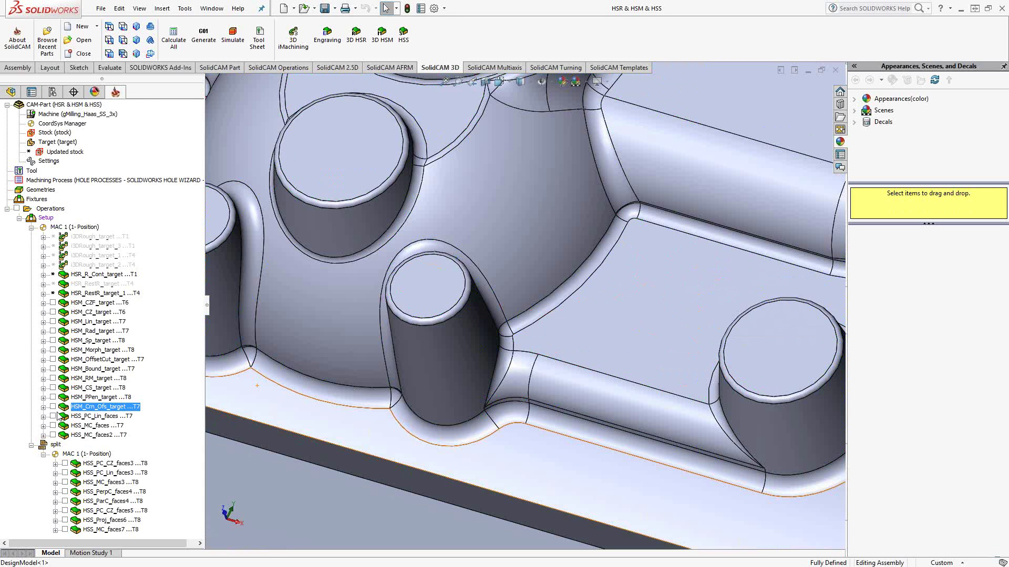
# Open the HSS_PC_Lin_faces operation, exit it without saving, and view the whole part in the vise.
pyautogui.click(84, 416)
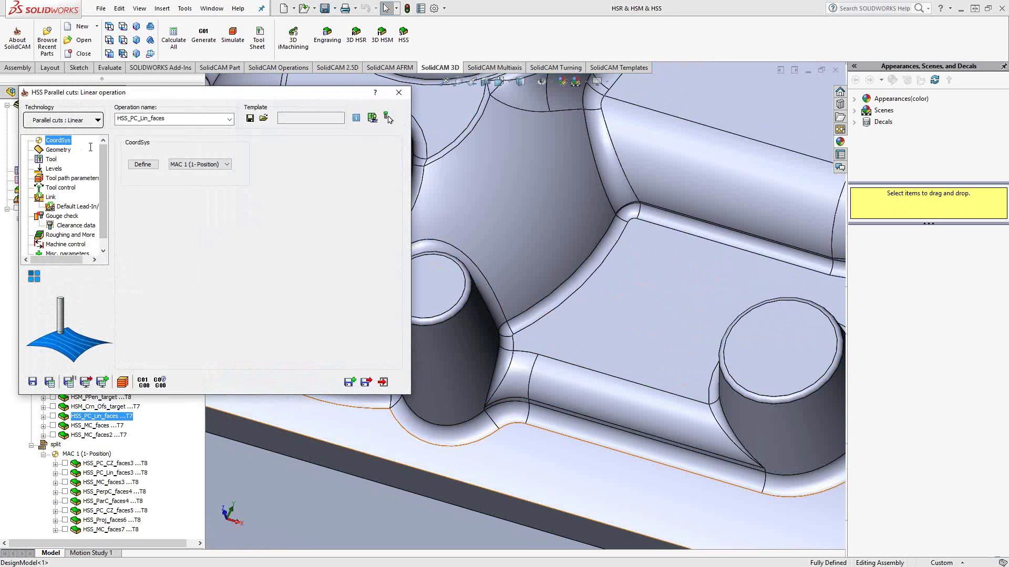
pyautogui.click(399, 92)
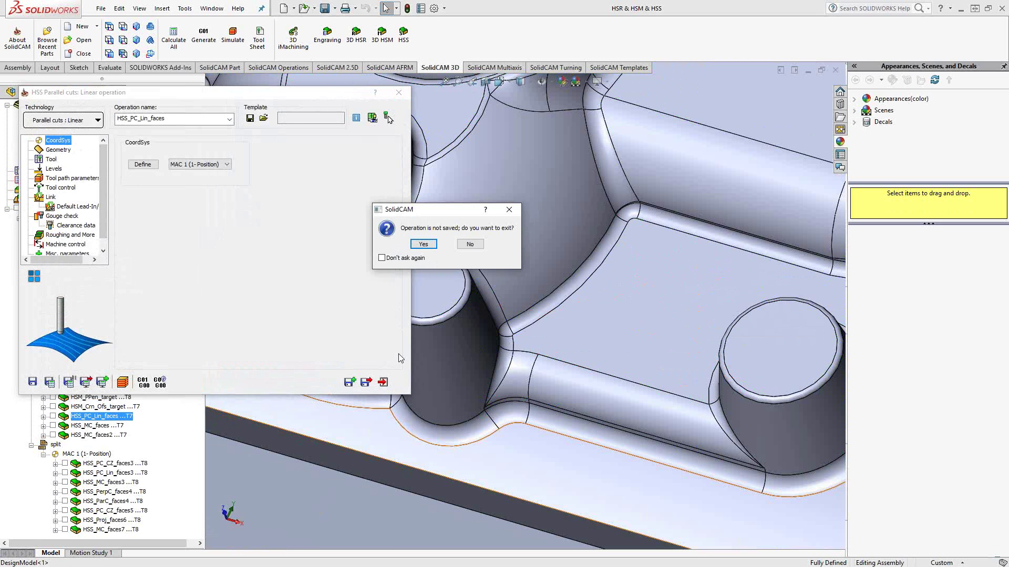
pyautogui.click(470, 243)
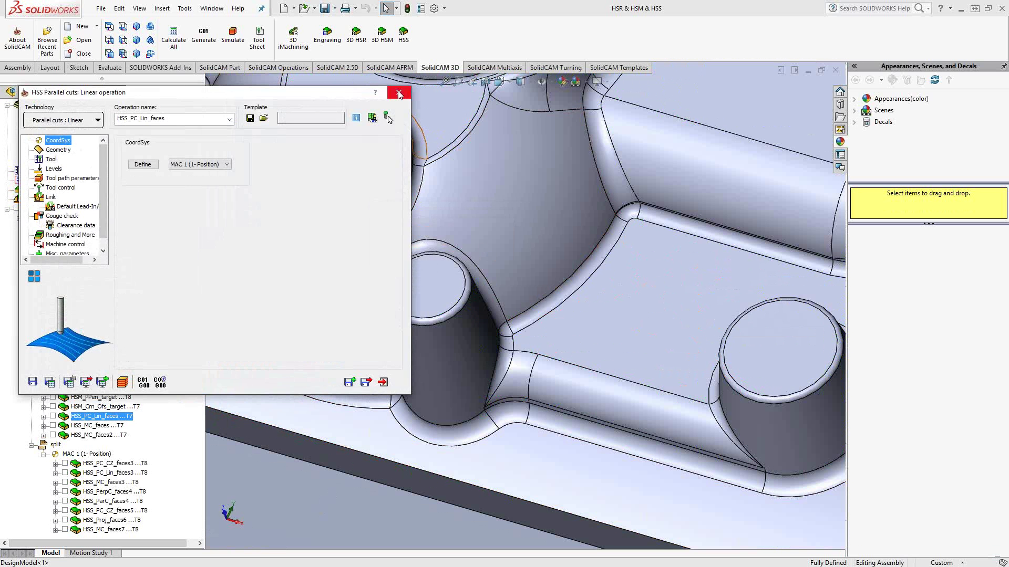
pyautogui.click(398, 92)
pyautogui.click(425, 244)
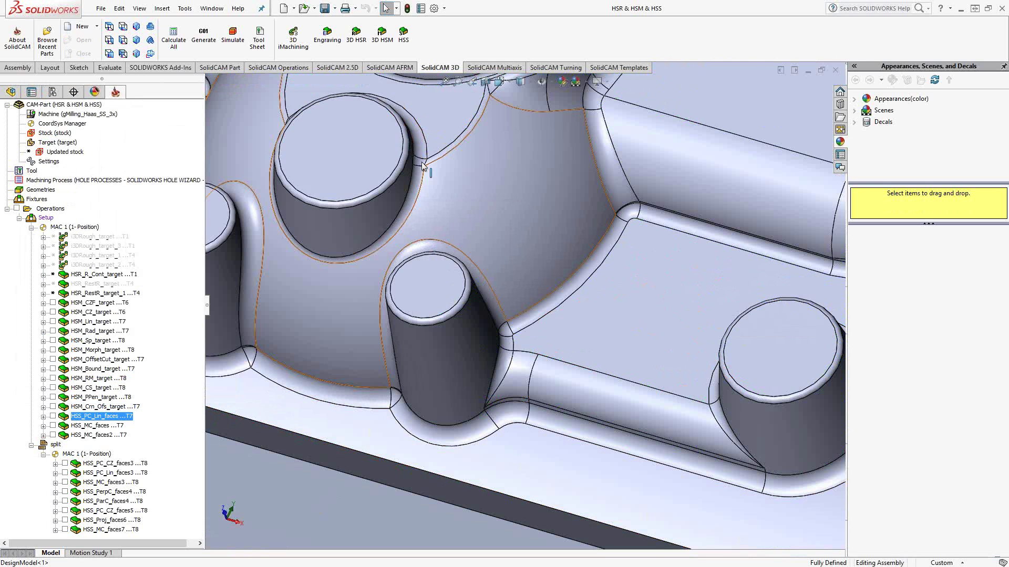
pyautogui.scroll(10, 403, 247)
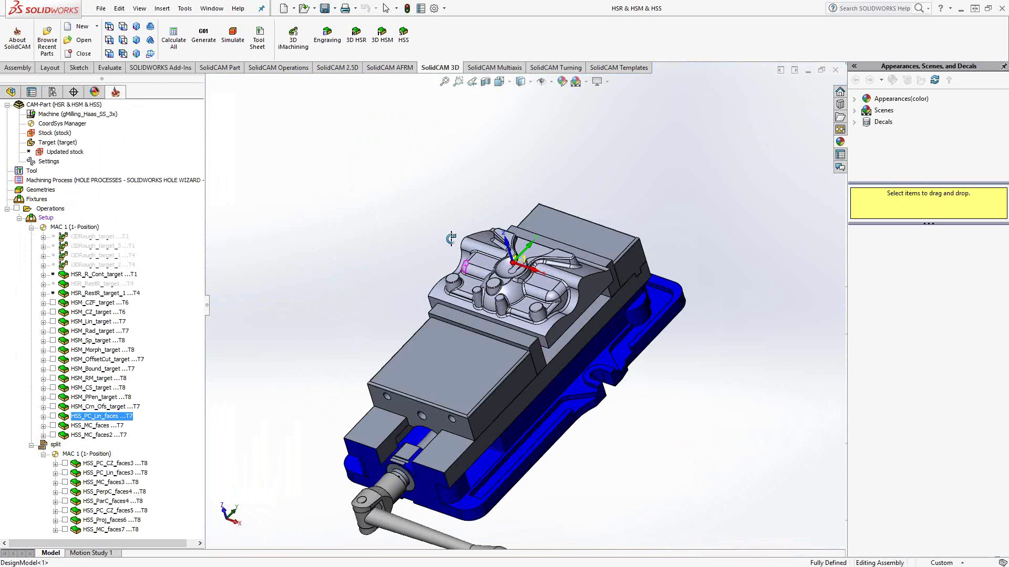
pyautogui.scroll(-6, 451, 239)
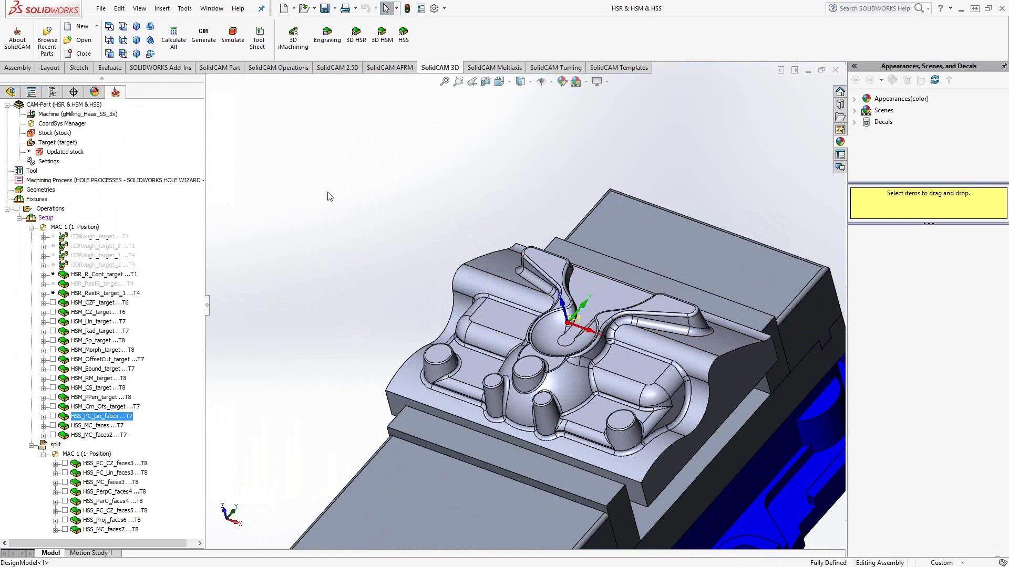